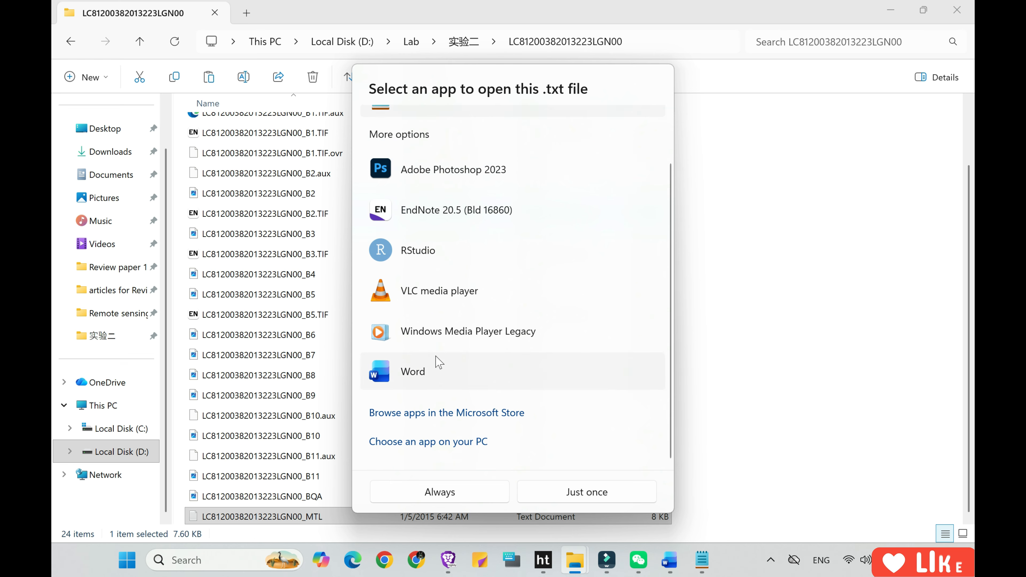
click(436, 364)
click(588, 492)
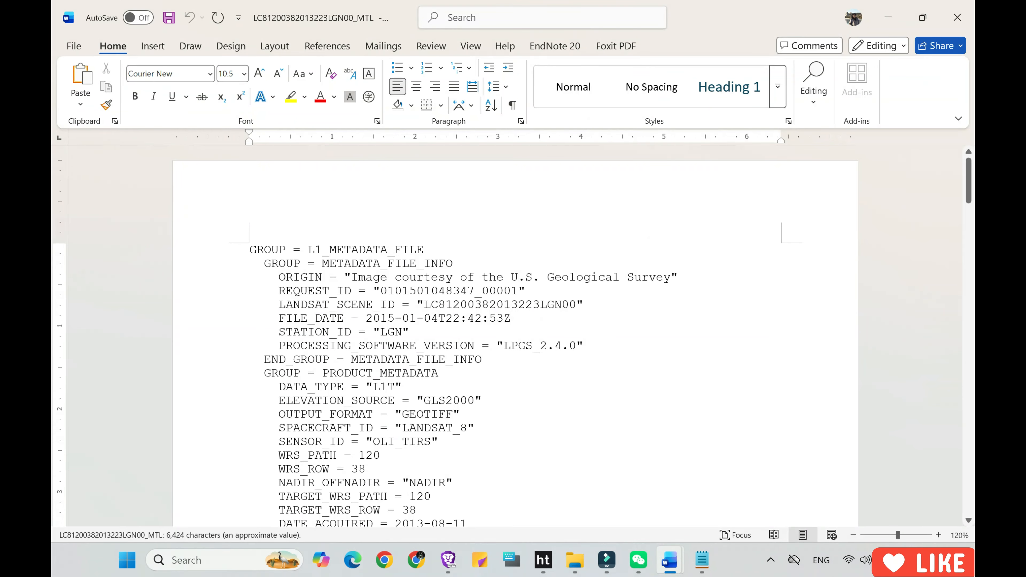
scroll(515, 337, down, 2)
scroll(513, 336, up, 1)
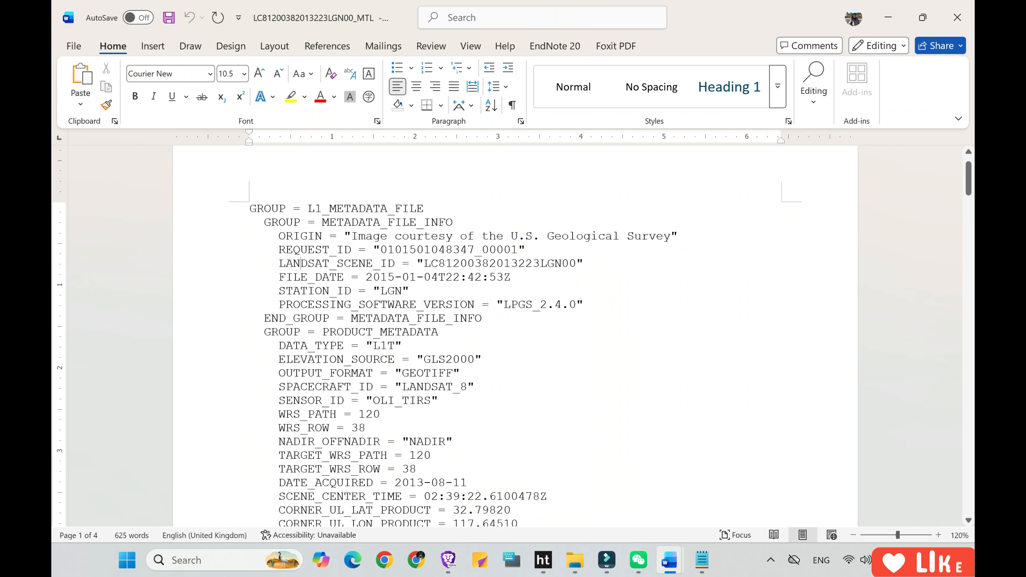
Examine the sensor ID, the WRS path and row, and the acquisition date in the product metadata.
drag(249, 400, 444, 400)
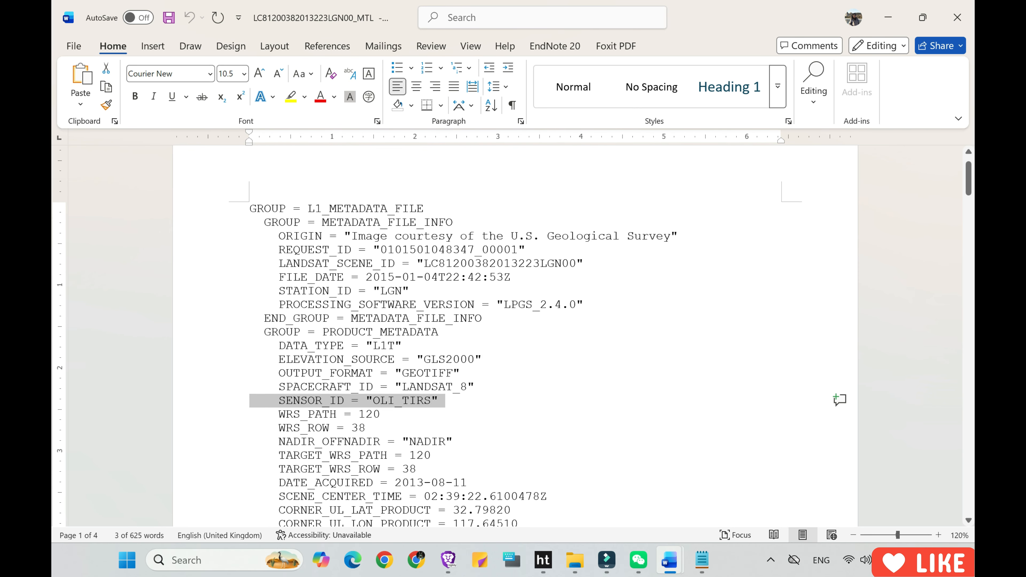
click(286, 414)
drag(278, 413, 372, 428)
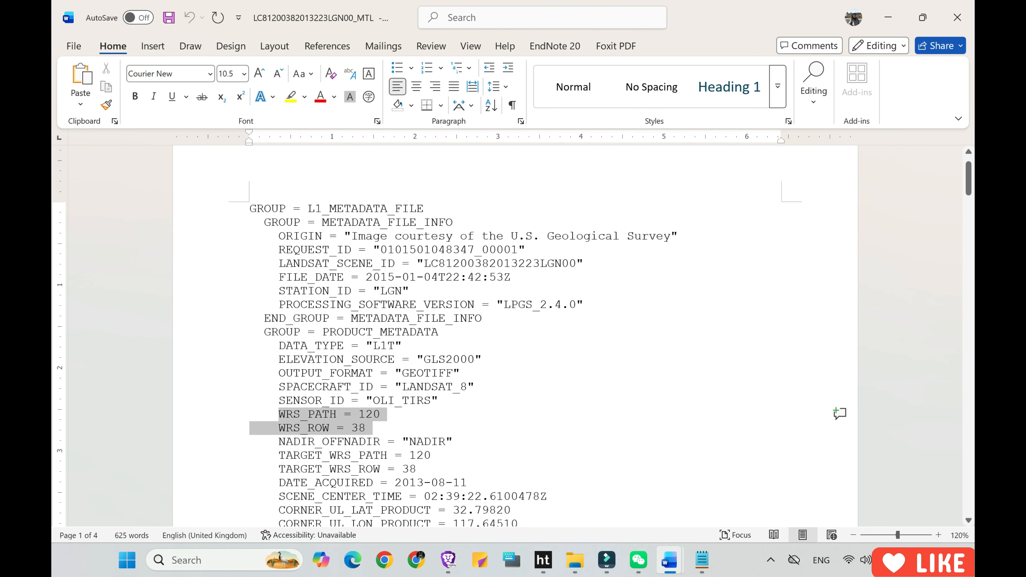
scroll(398, 431, down, 3)
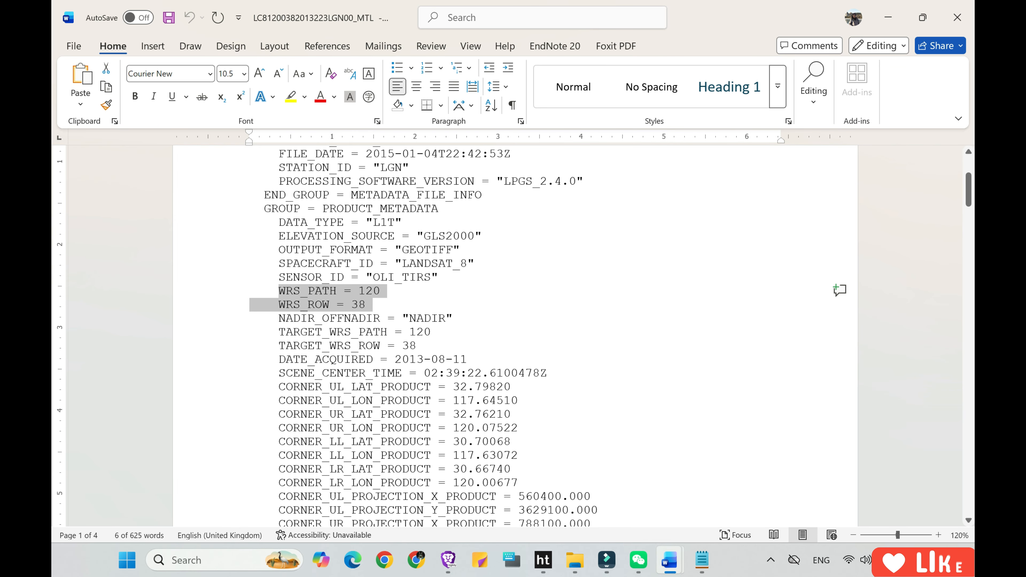
drag(278, 360, 476, 362)
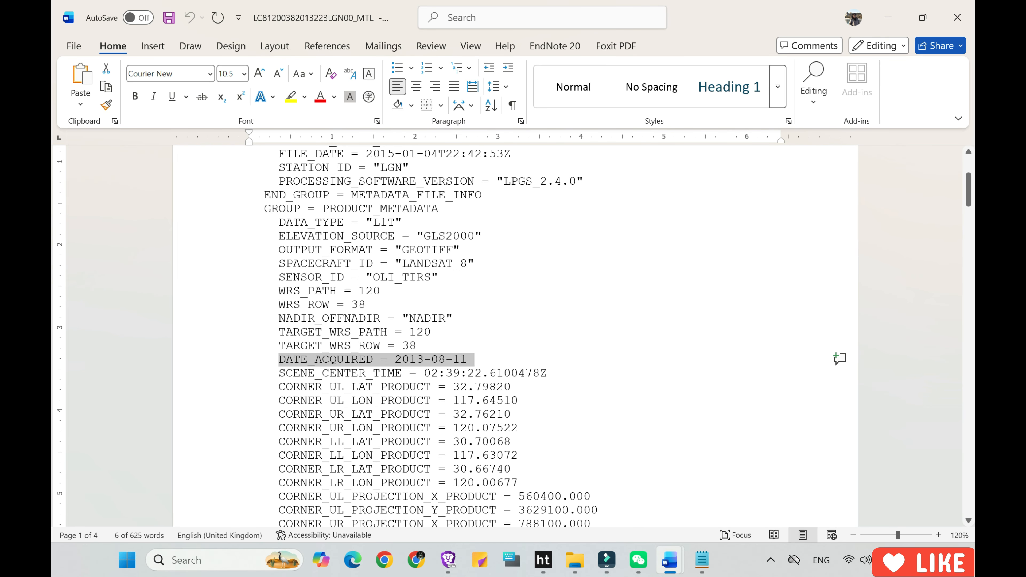
Examine the corner coordinates and the file names of bands 1 to 11 in the product metadata.
scroll(484, 363, down, 4)
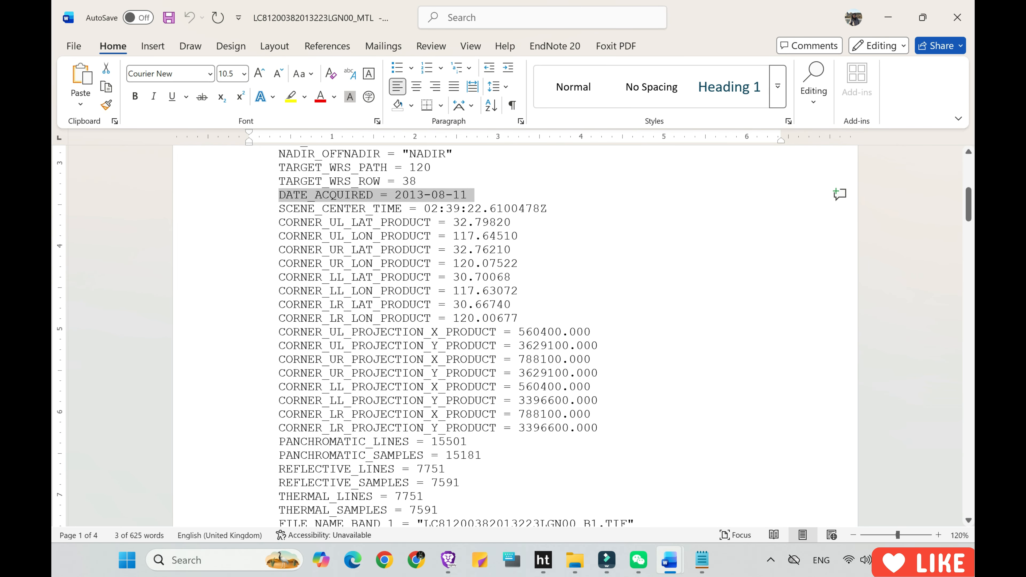
scroll(509, 335, down, 3)
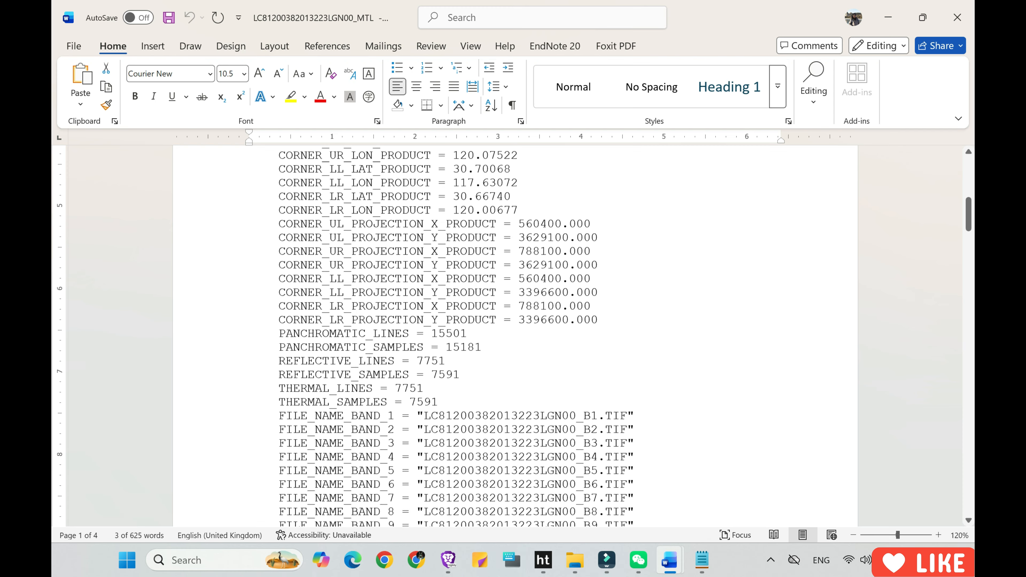
scroll(509, 335, down, 2)
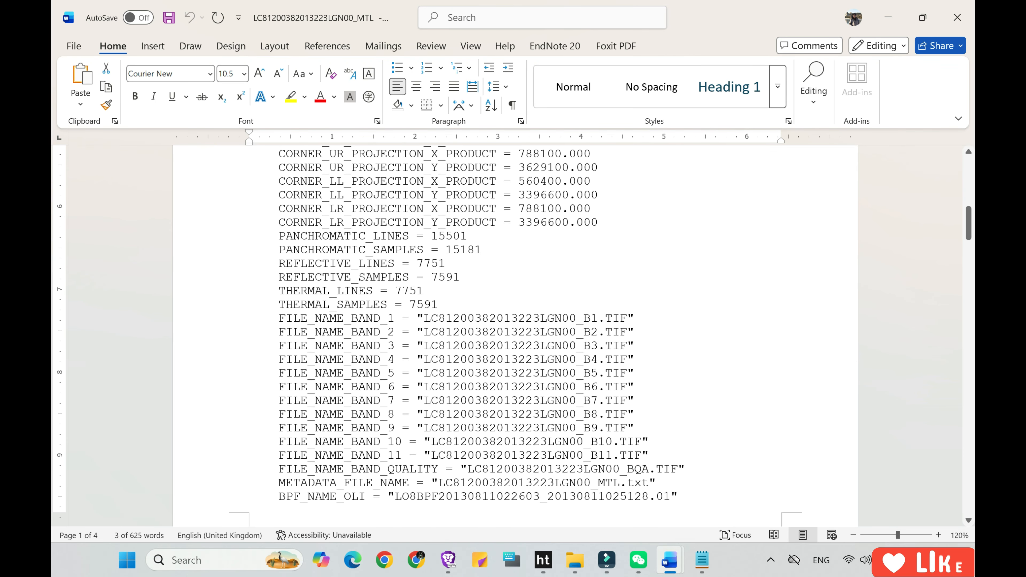
drag(278, 319, 655, 454)
scroll(619, 439, down, 4)
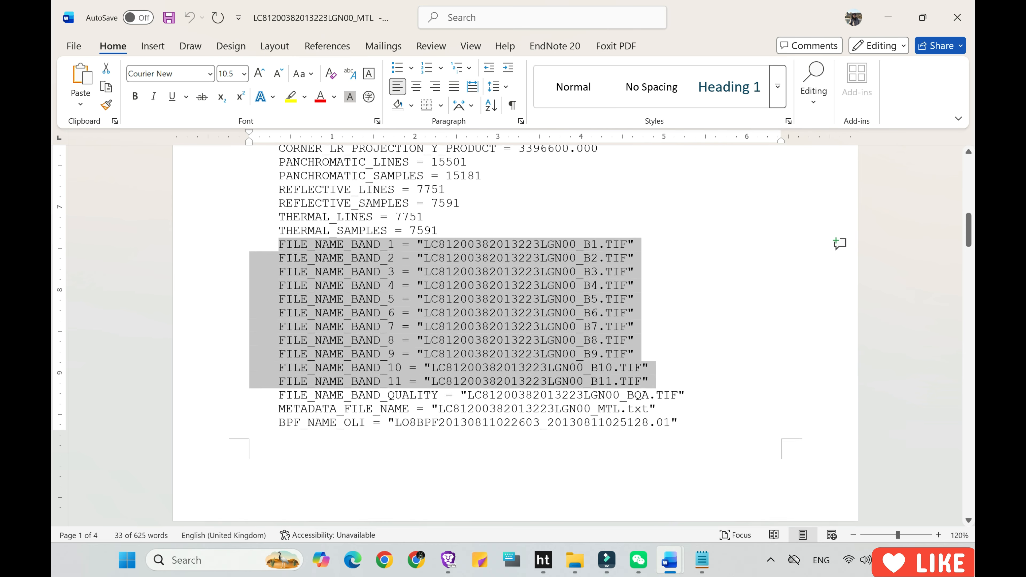
Examine the sun azimuth and sun elevation in the image attributes and the band radiance limits below them.
scroll(515, 335, down, 6)
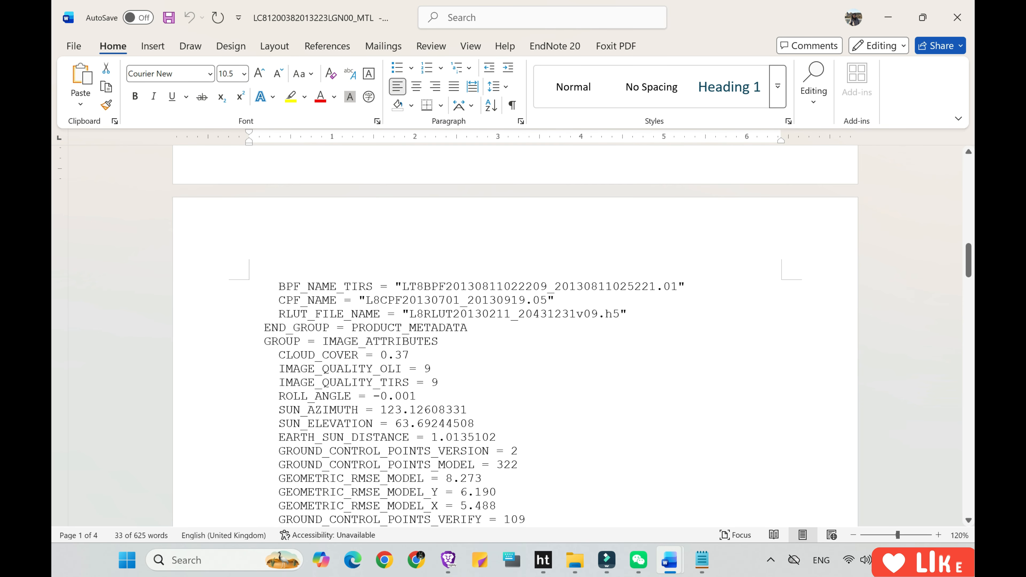
scroll(515, 335, down, 1)
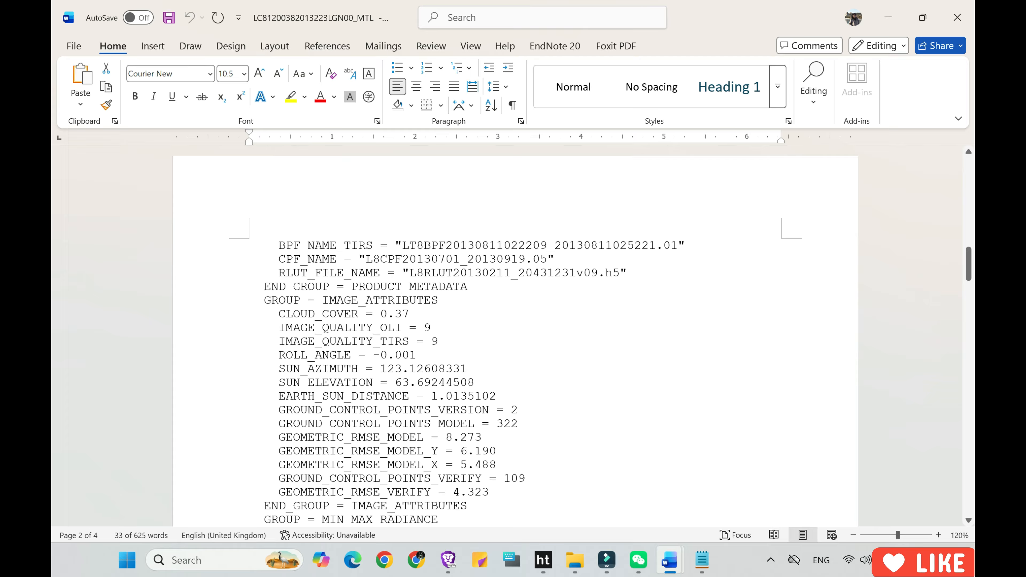
drag(279, 368, 480, 383)
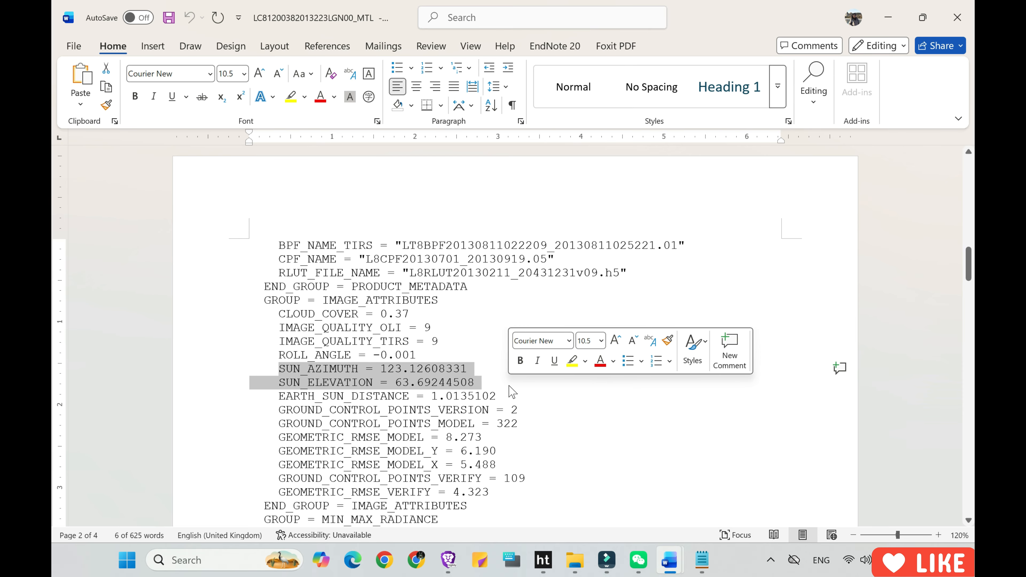
scroll(512, 391, down, 3)
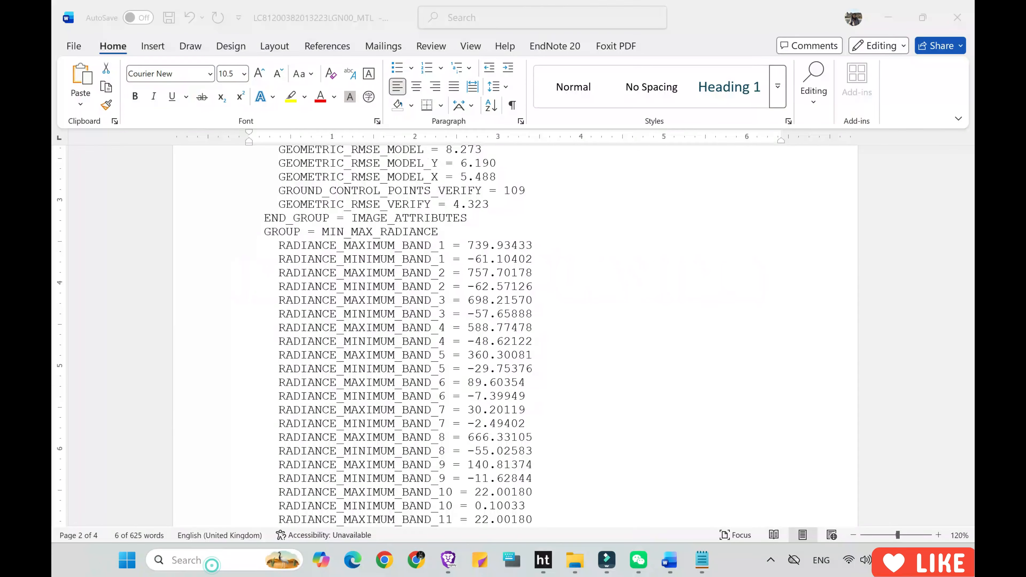
Launch ENVI Classic 5.6 (64-bit) and move its main window clear of the screen edge.
key(super+s)
text(envi)
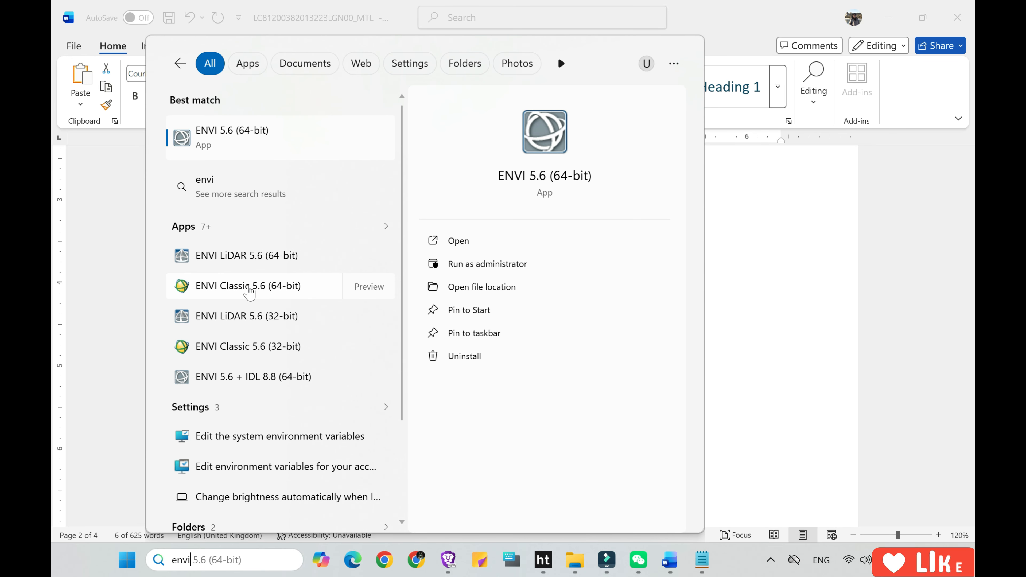
click(248, 288)
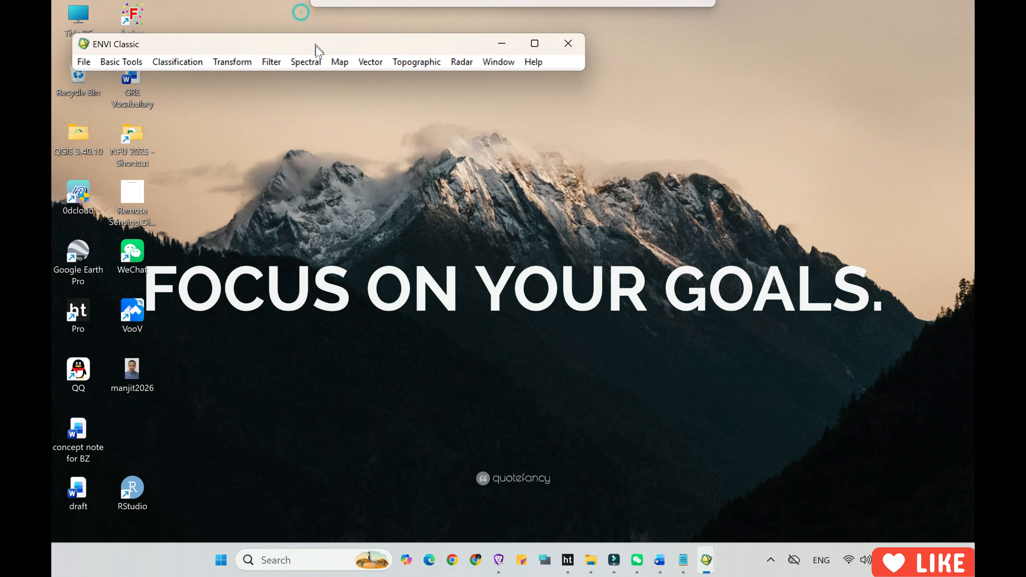
drag(315, 45, 342, 35)
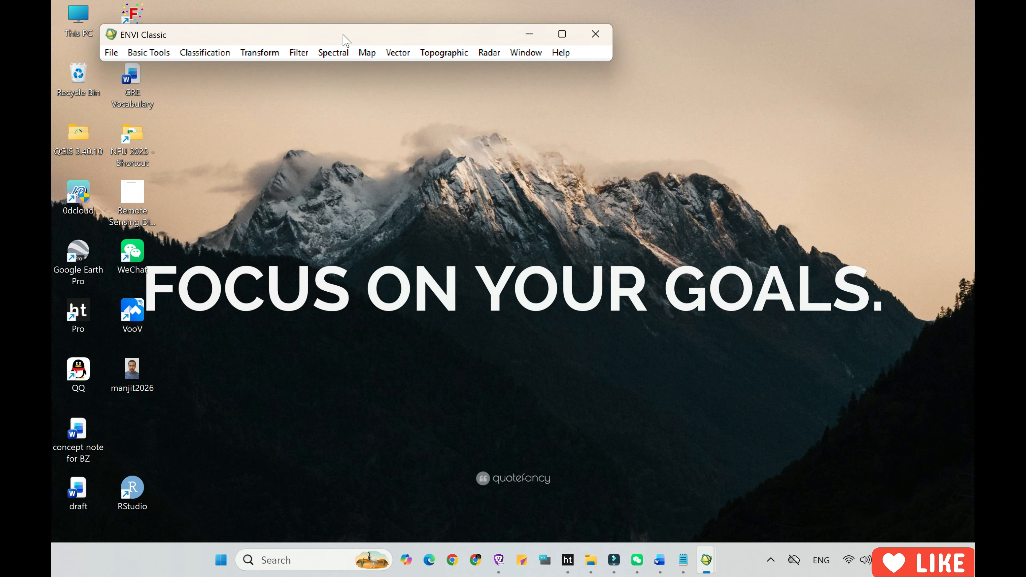
click(652, 133)
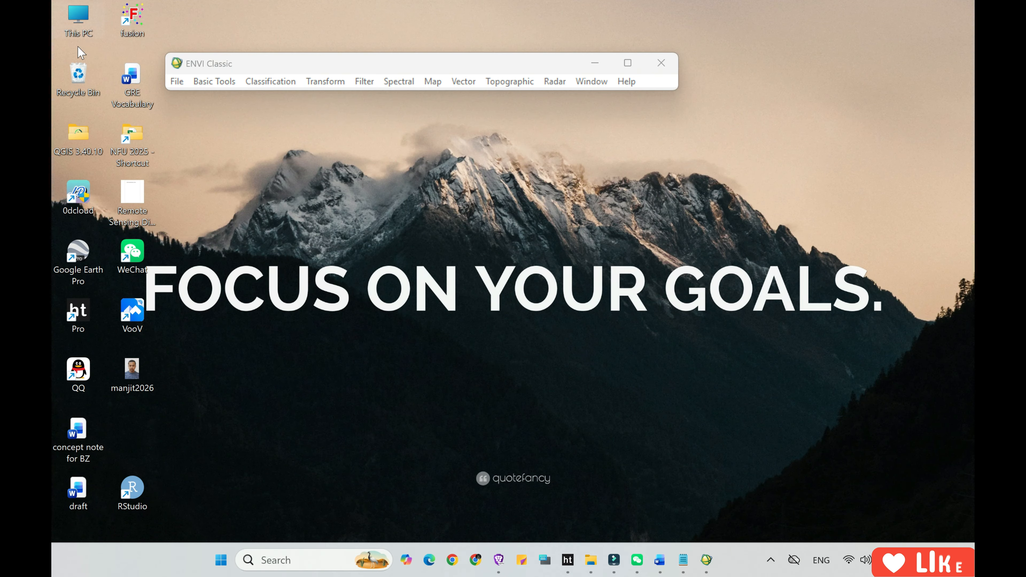
click(176, 82)
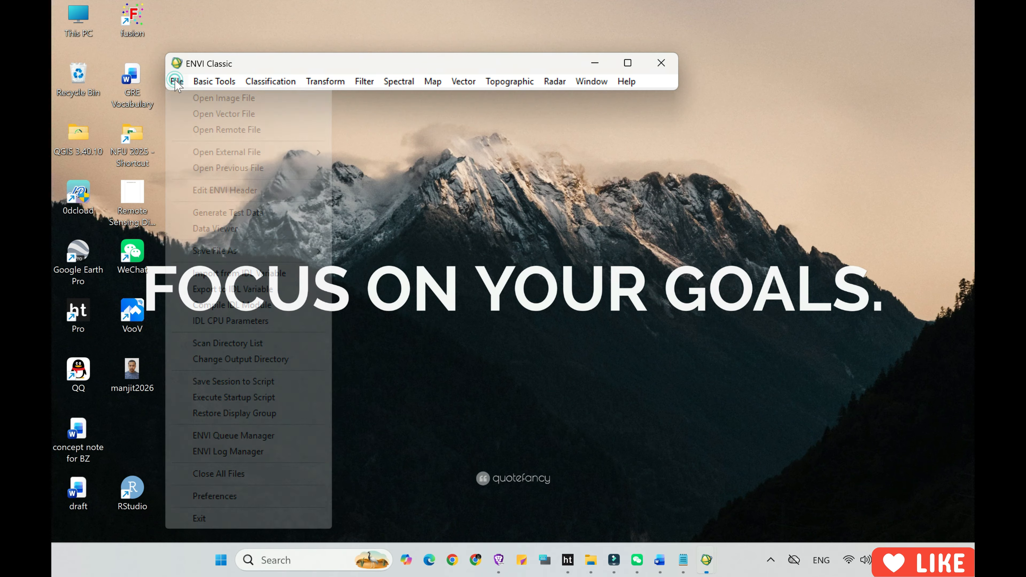
click(227, 98)
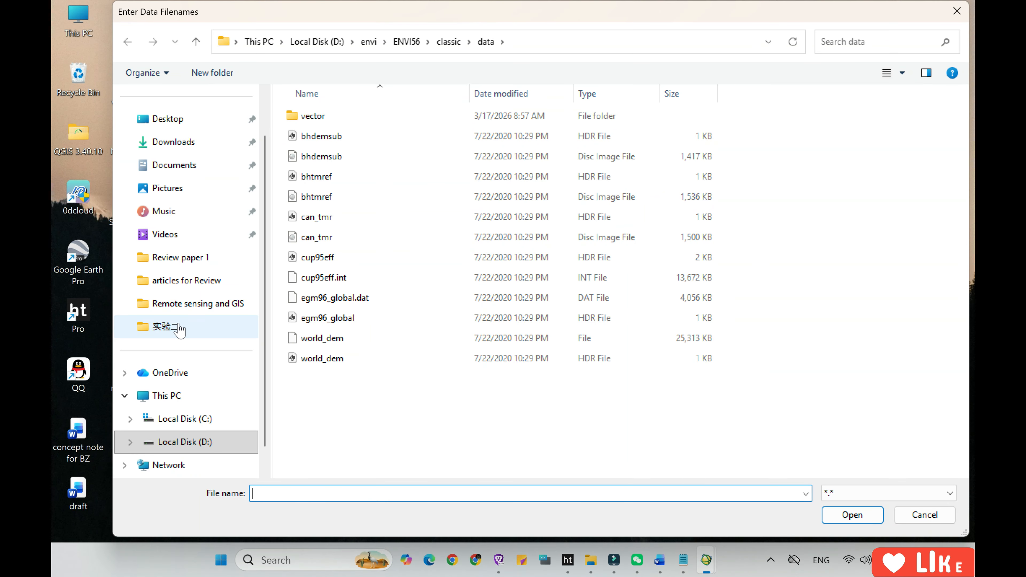
click(171, 328)
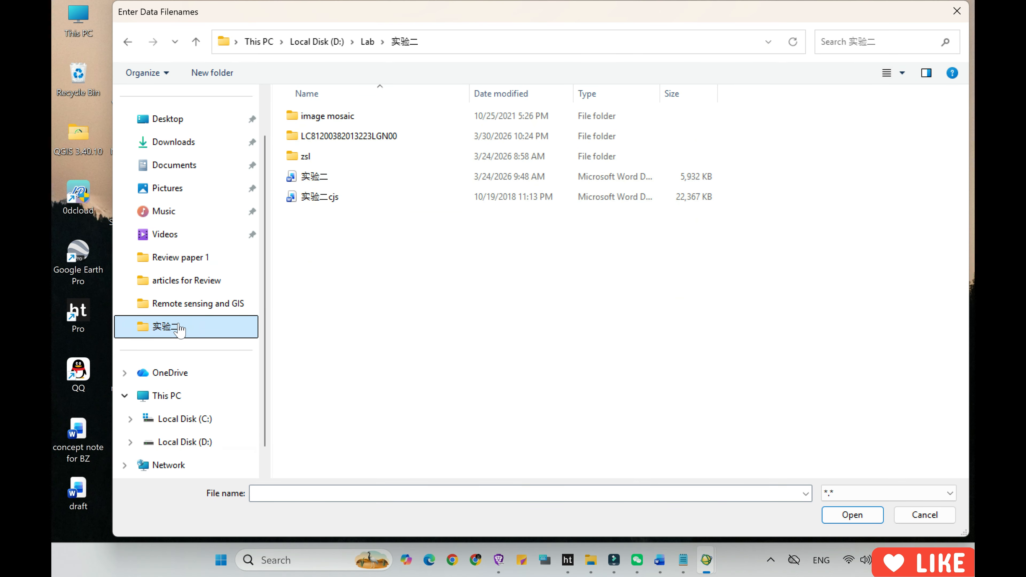
click(317, 138)
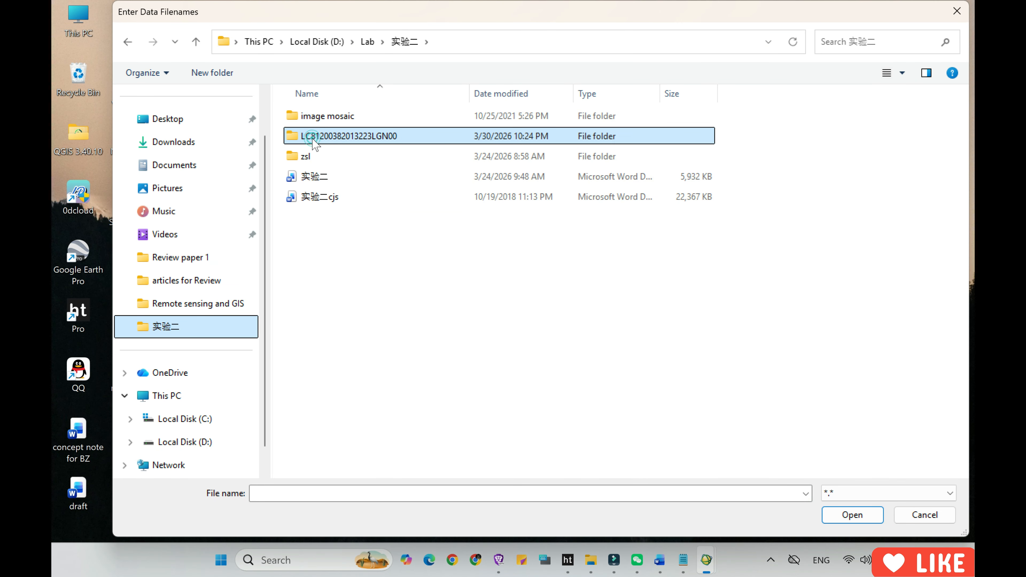
double_click(330, 140)
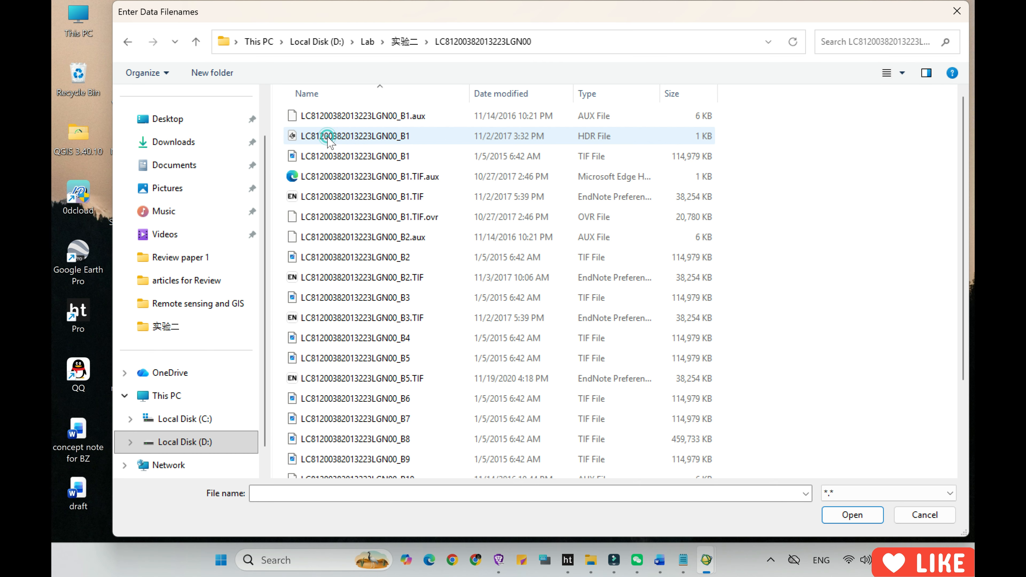
click(366, 157)
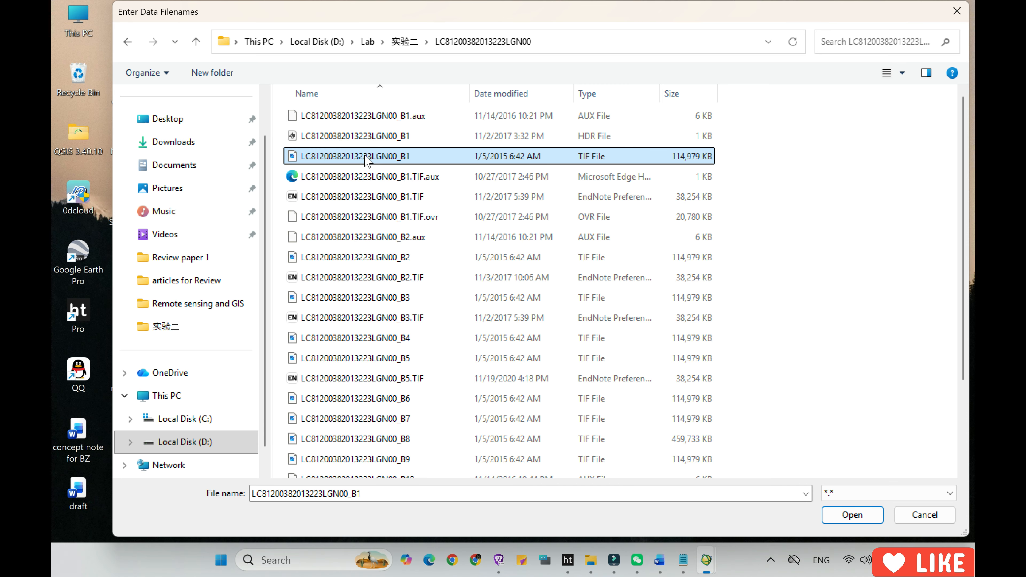
click(403, 258)
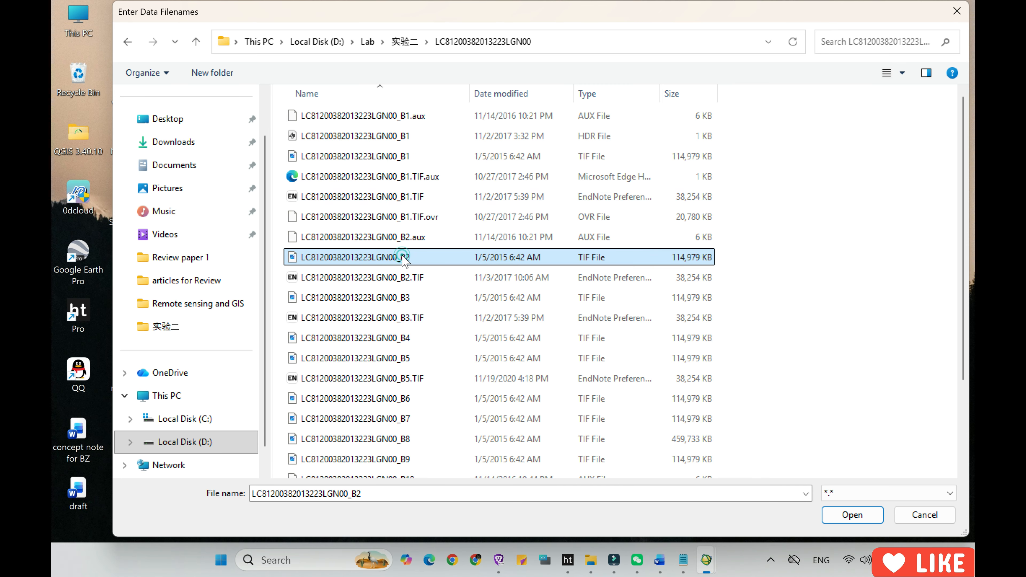
ctrl+click(404, 297)
ctrl+click(404, 338)
ctrl+click(405, 357)
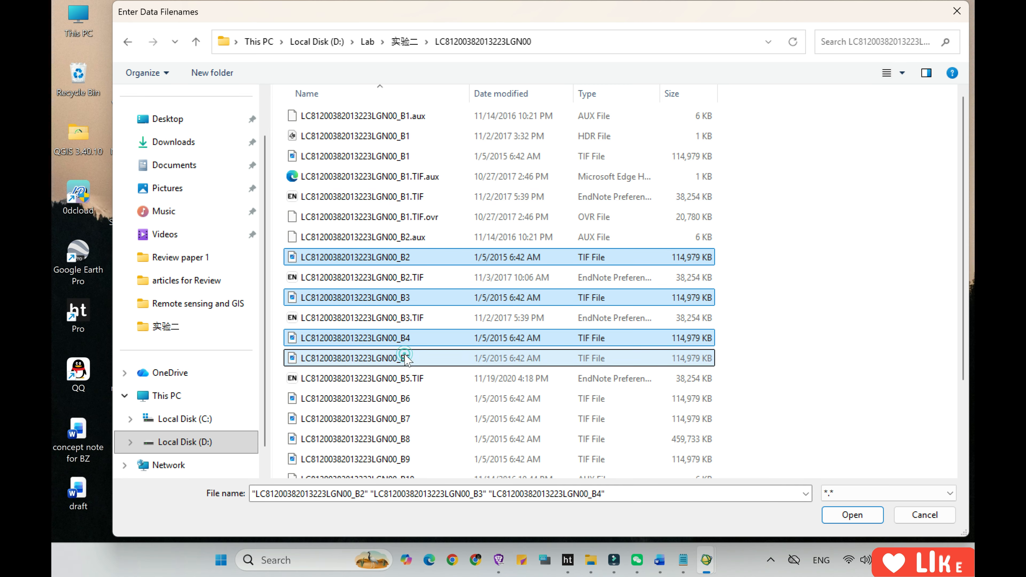
click(826, 514)
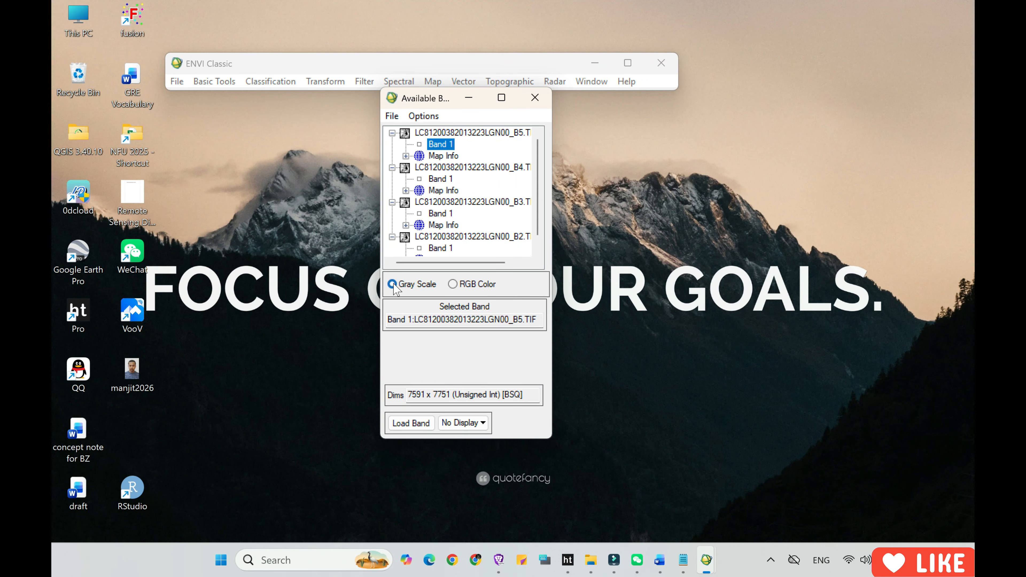
click(453, 286)
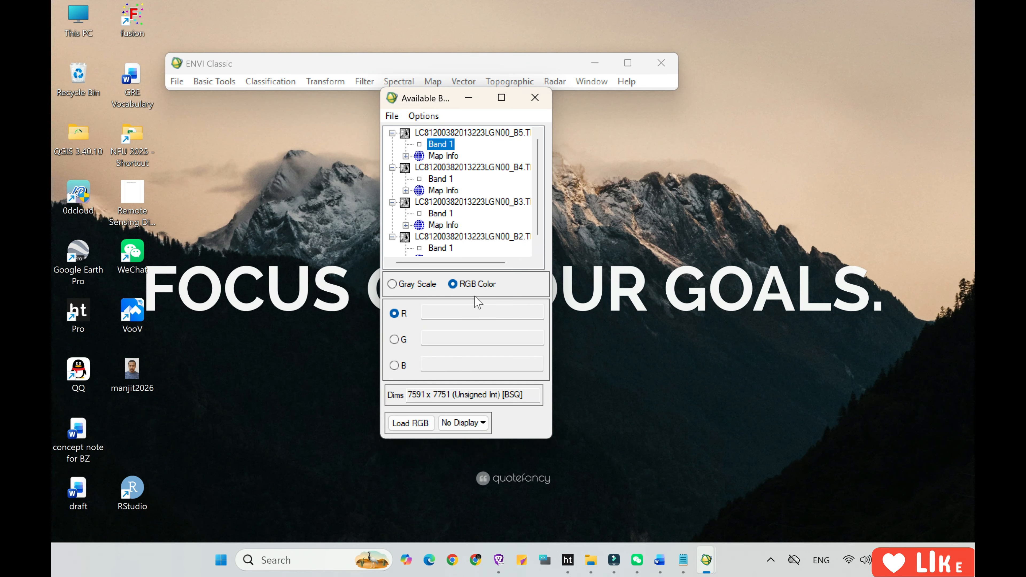
click(392, 284)
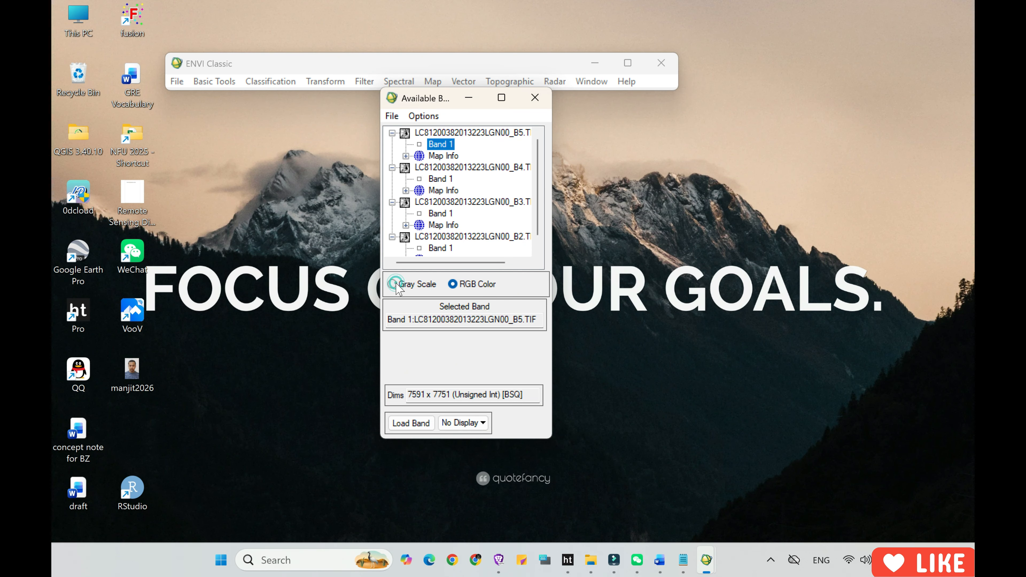
click(418, 424)
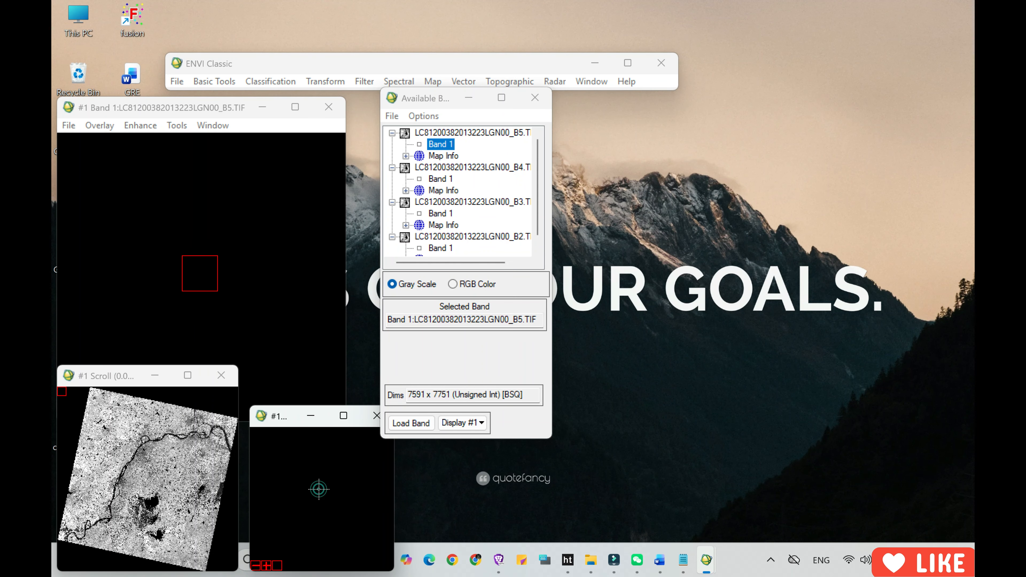
Examine several areas around the river in the B5 gray scale image and reposition its display window.
click(152, 498)
click(154, 456)
click(125, 447)
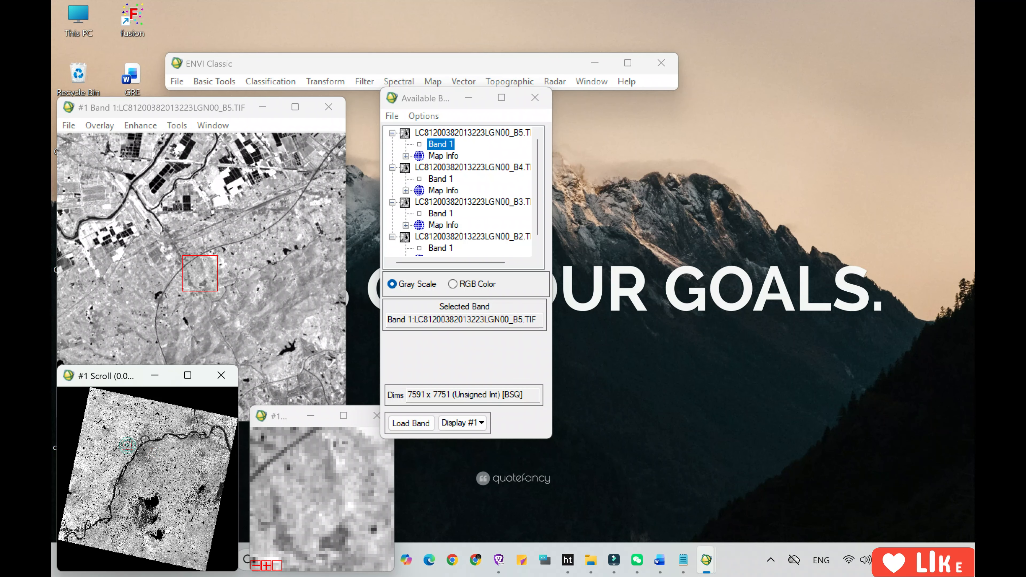
click(144, 462)
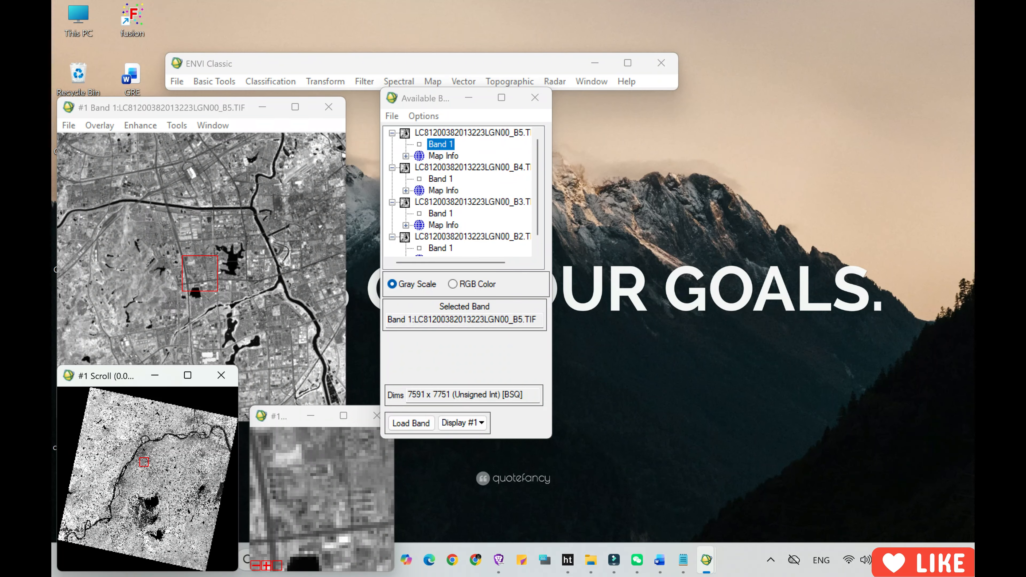
click(154, 457)
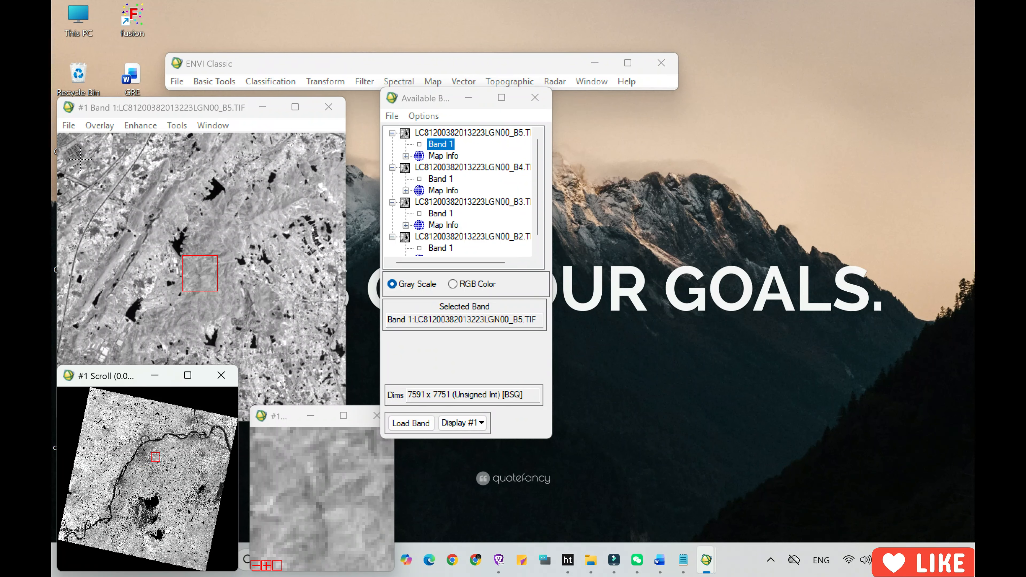
drag(185, 108, 196, 64)
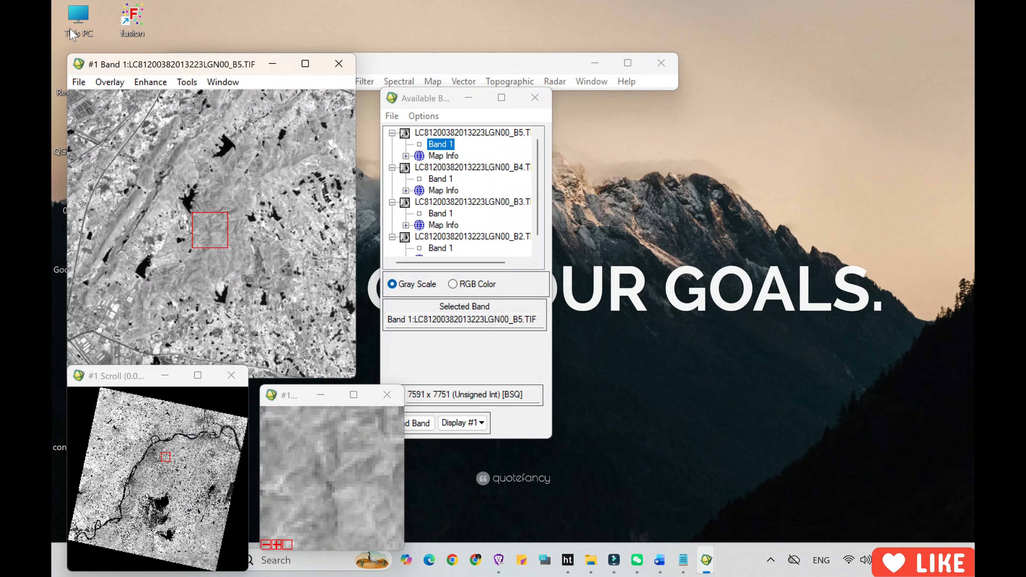
click(60, 16)
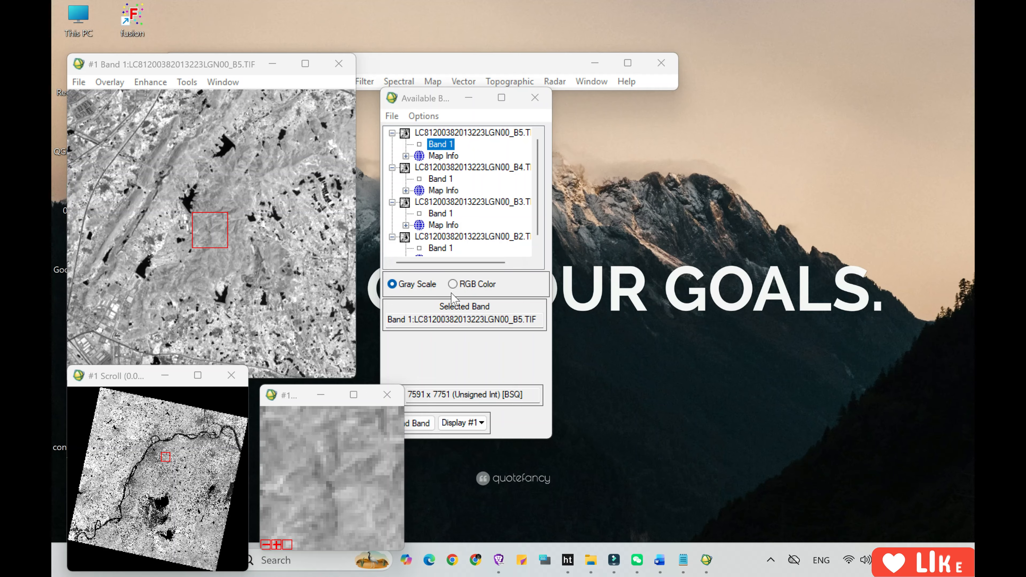
Load an RGB composite into Display #1 with Band 1 of B4 as red, B3 as green and B2 as blue.
click(452, 285)
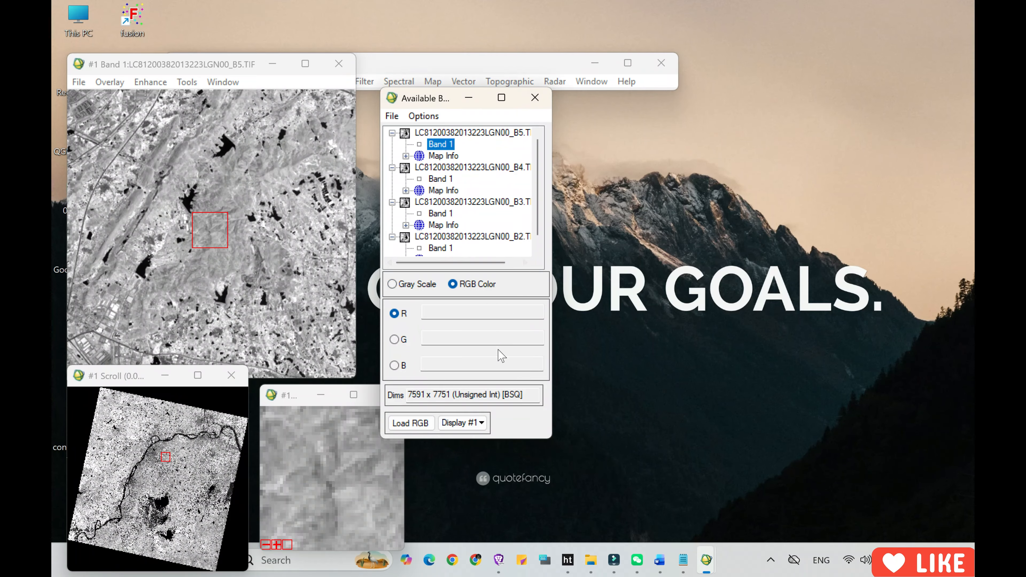
drag(509, 440, 511, 501)
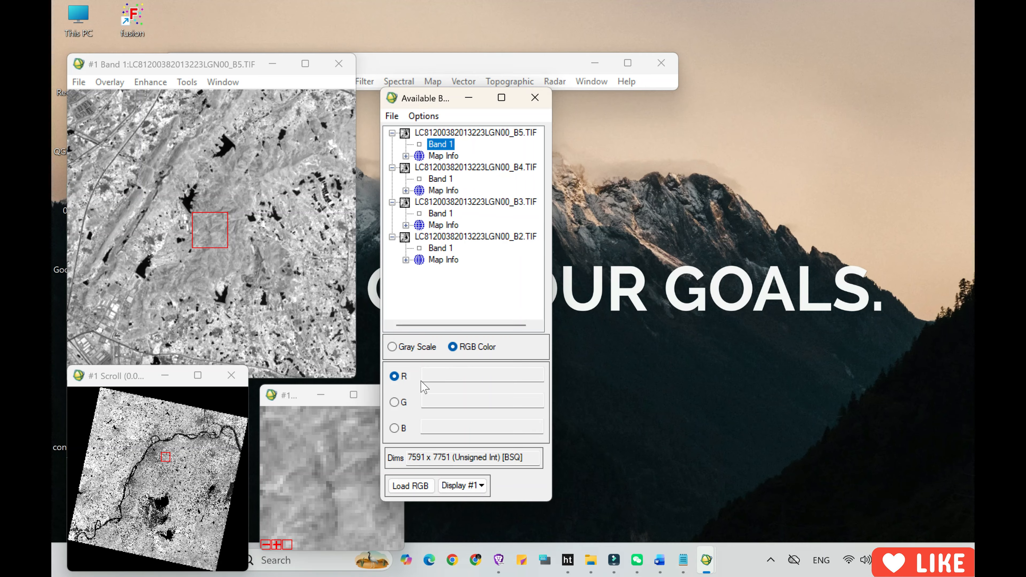
click(439, 180)
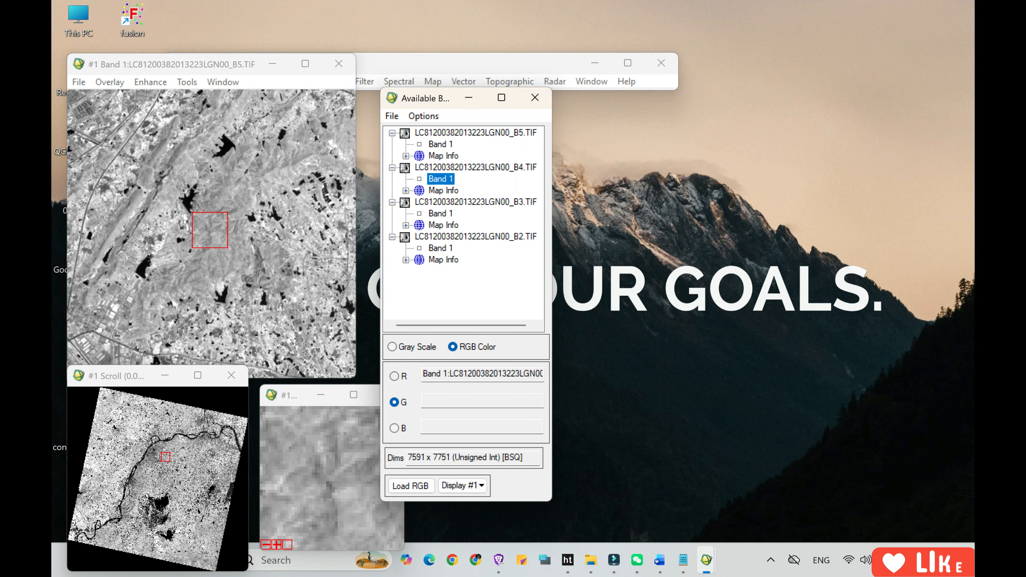
click(440, 215)
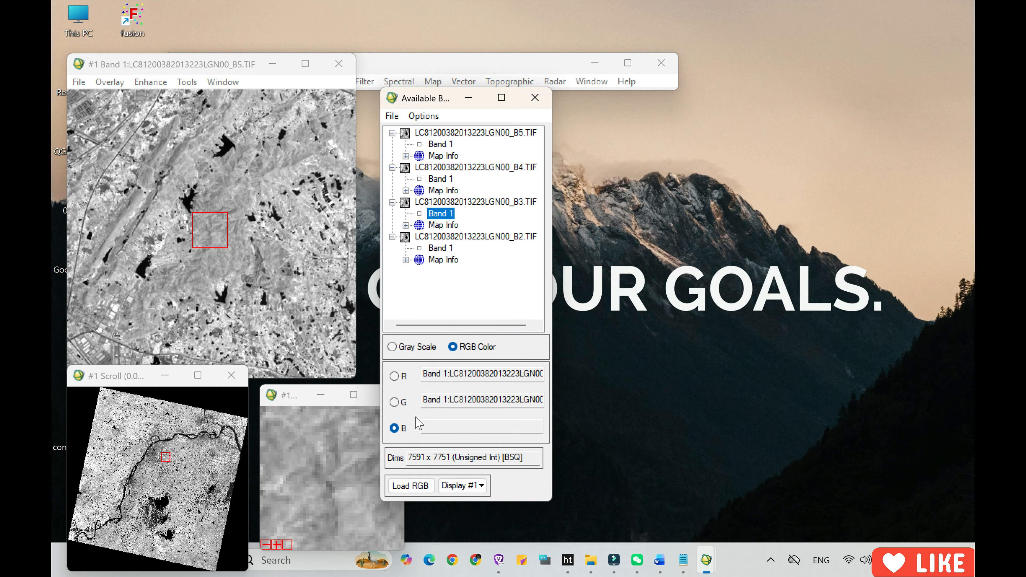
click(447, 250)
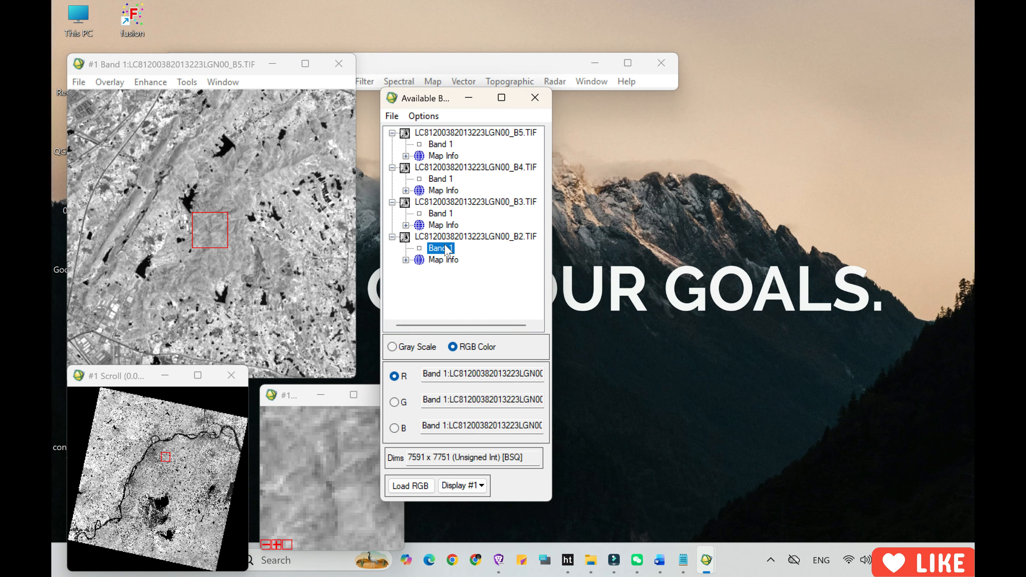
click(413, 486)
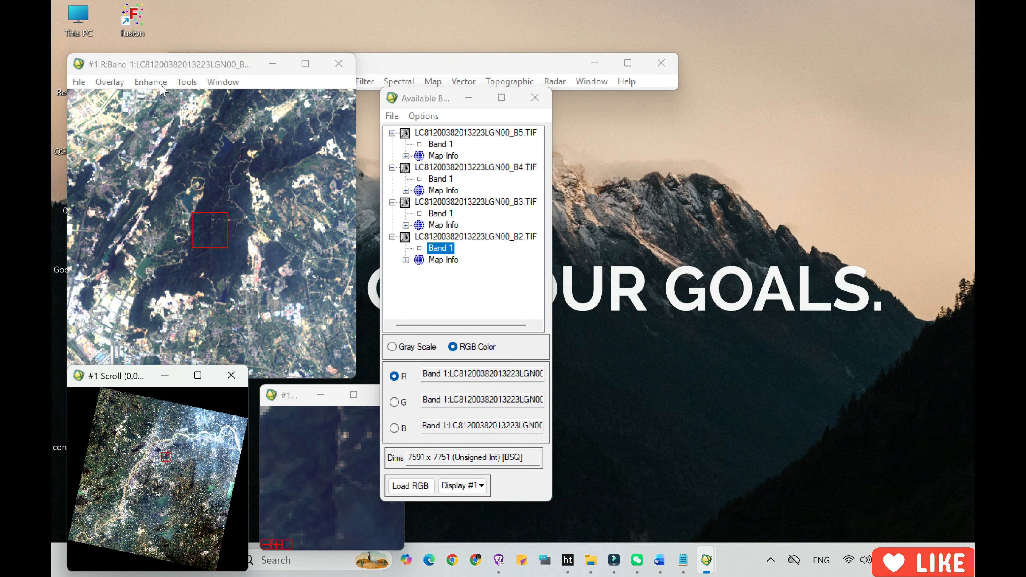
Open the Pixel Locator for the RGB display and locate a pixel in the river.
click(65, 20)
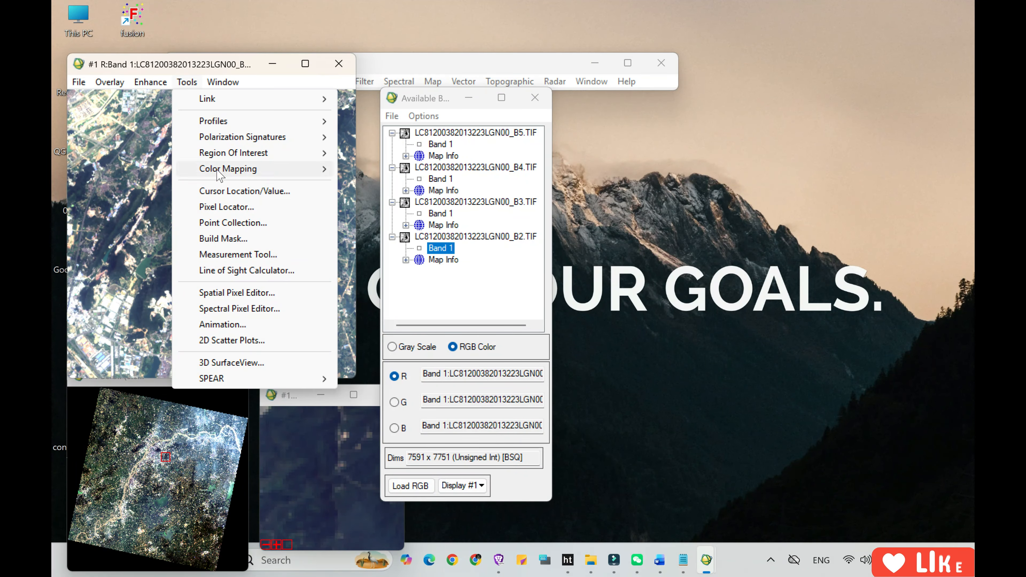
click(245, 209)
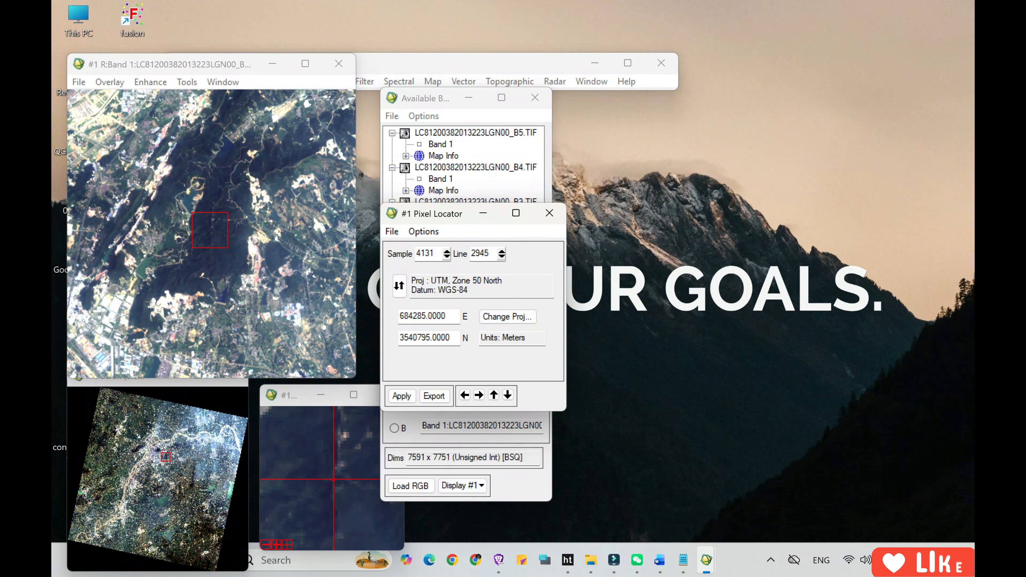
click(168, 437)
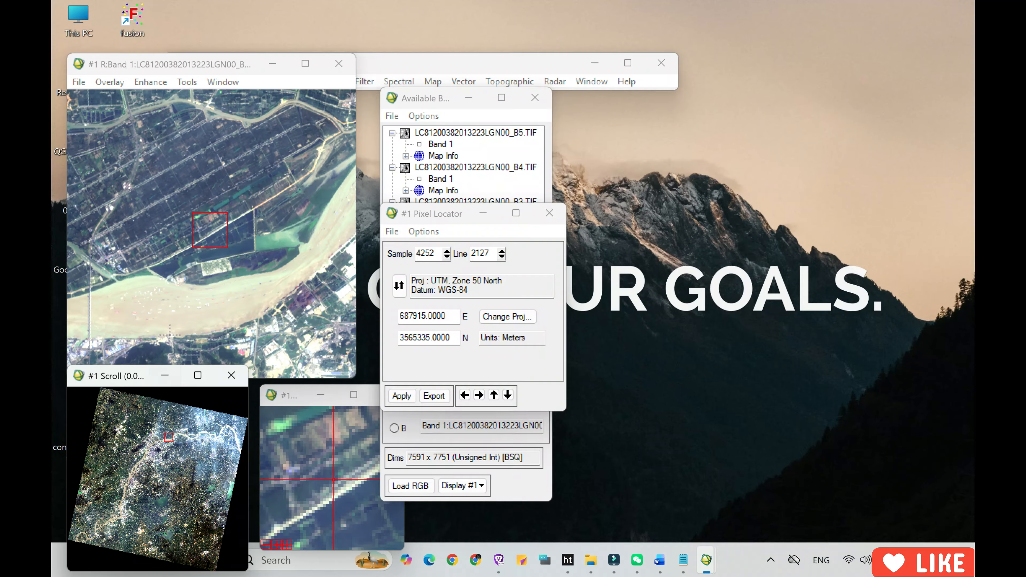
click(177, 307)
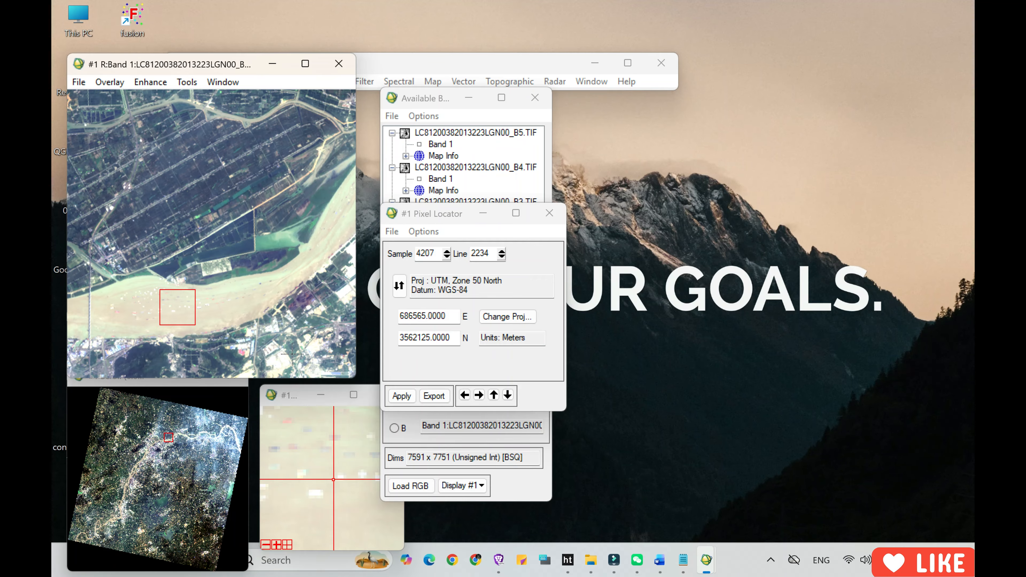
Examine the pixel coordinates of several points across the large lake south of the river.
click(165, 500)
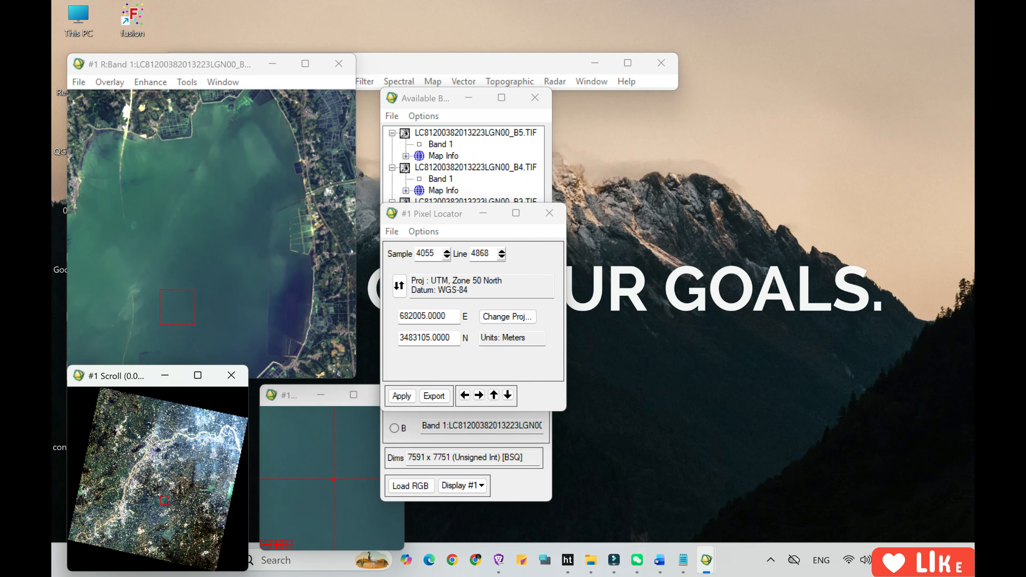
click(223, 275)
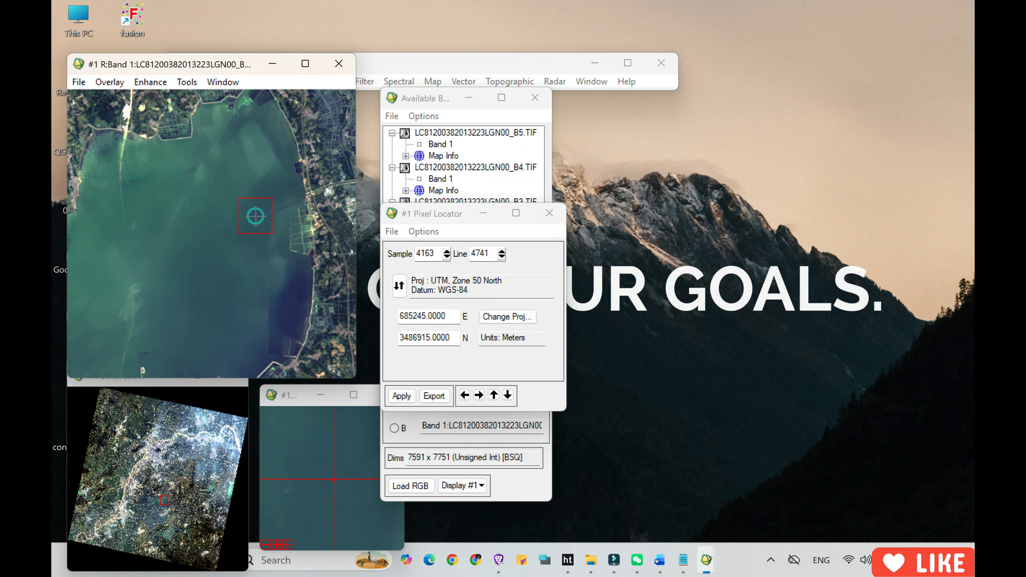
click(173, 187)
click(216, 191)
click(221, 268)
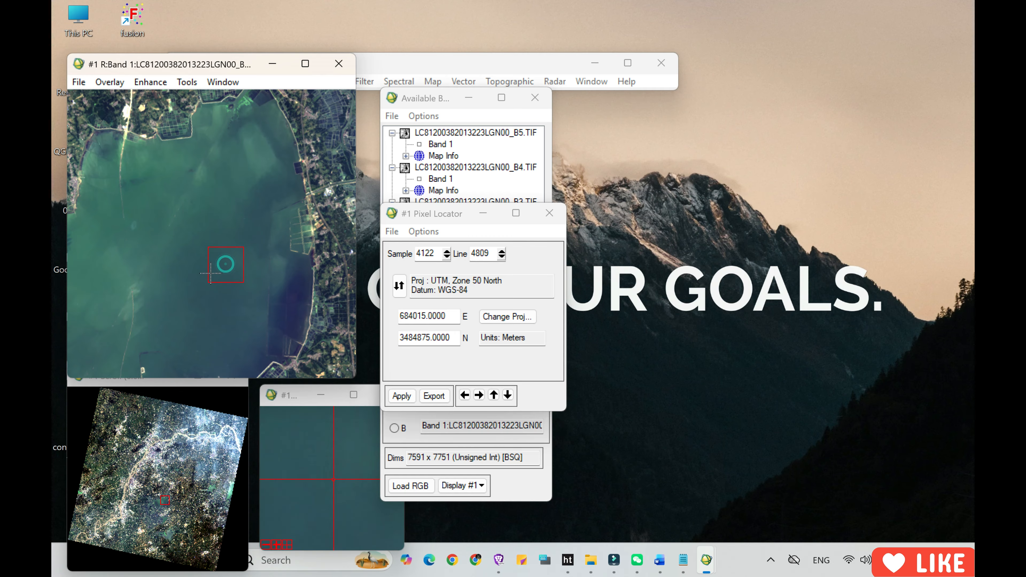
click(135, 271)
click(139, 232)
click(233, 243)
click(231, 288)
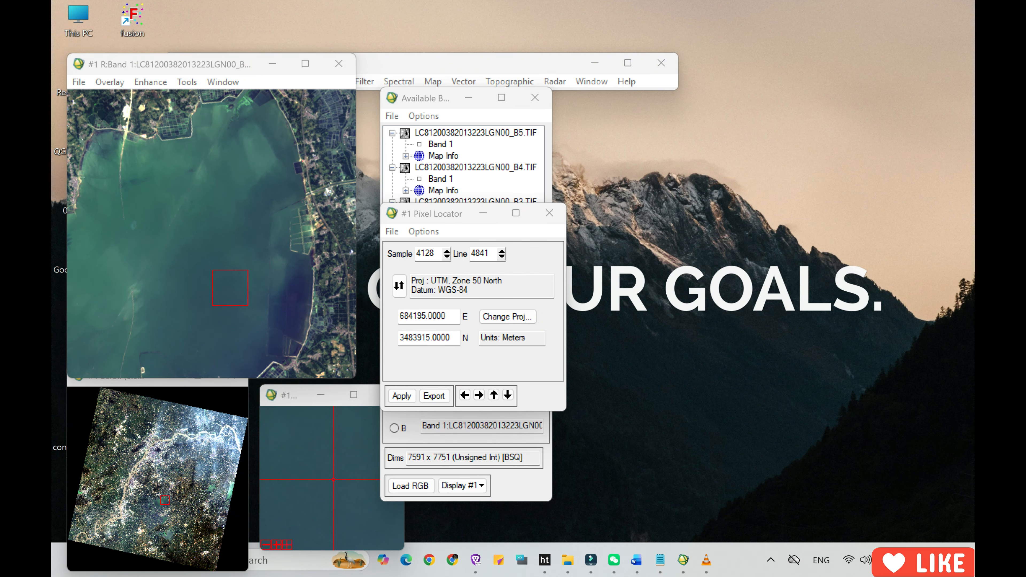
Move the display to sample 5000, line 4592 using the Pixel Locator.
drag(438, 253, 416, 253)
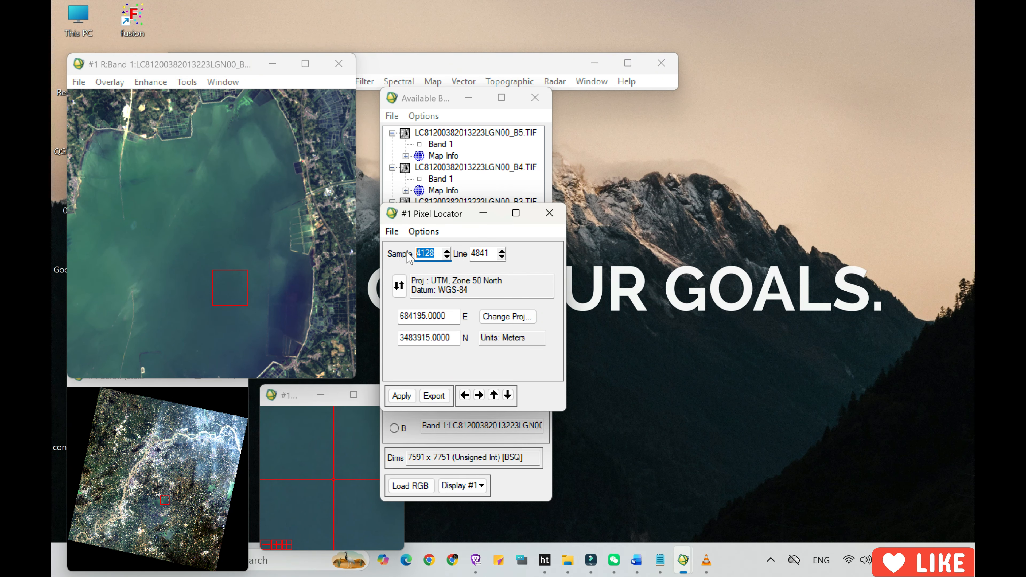
text(500)
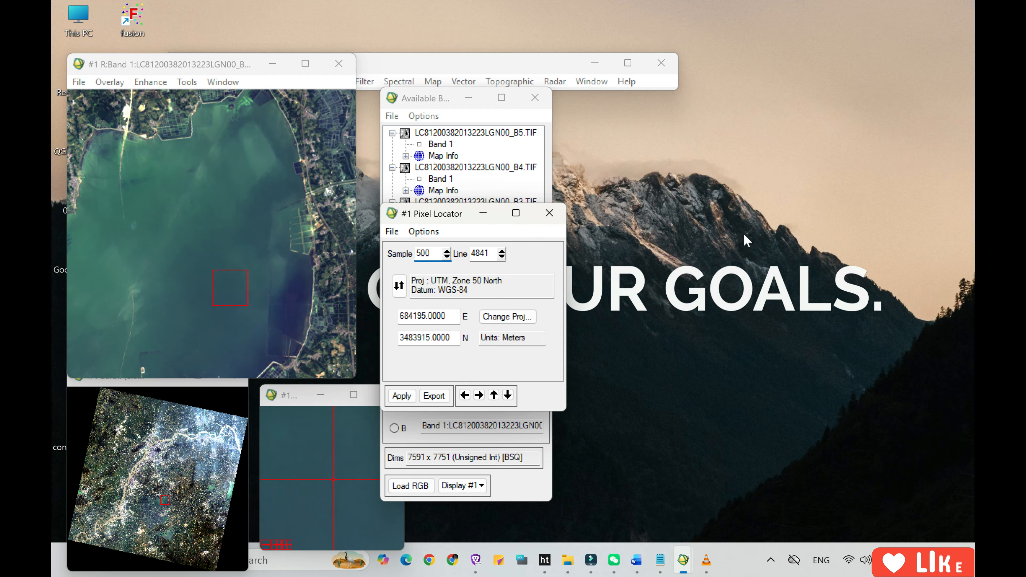
text(0)
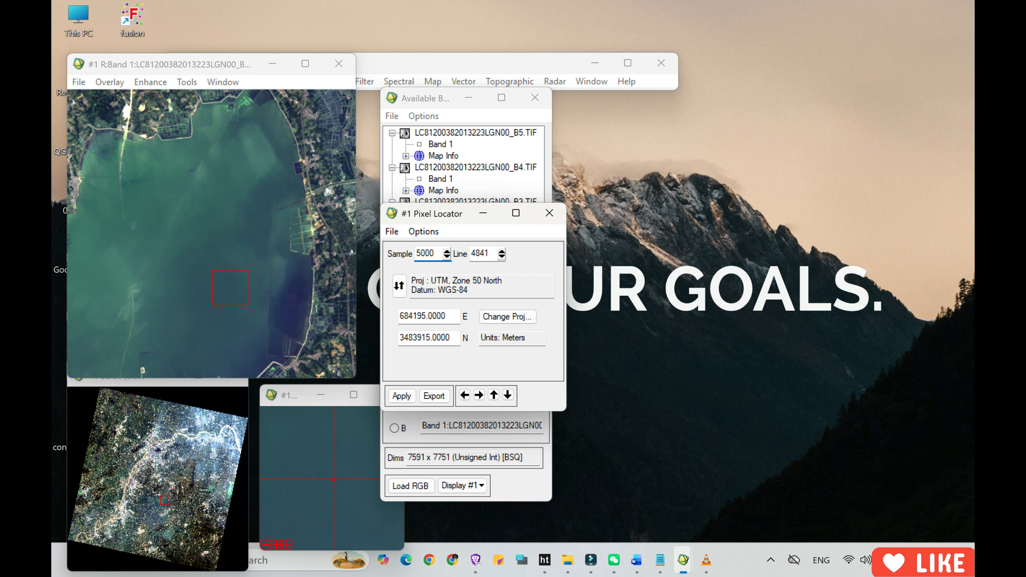
key(Tab)
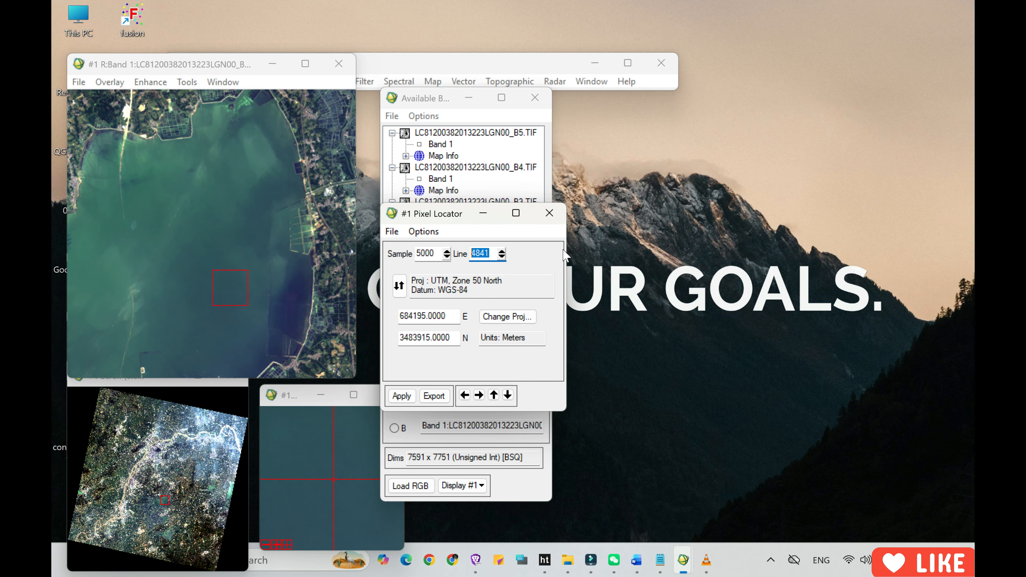
text(4592)
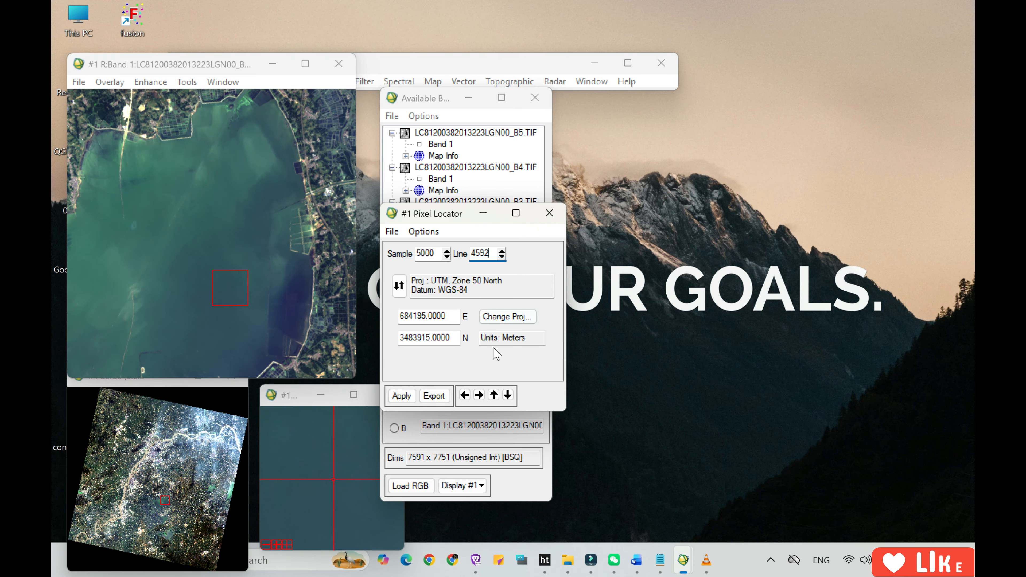
click(401, 396)
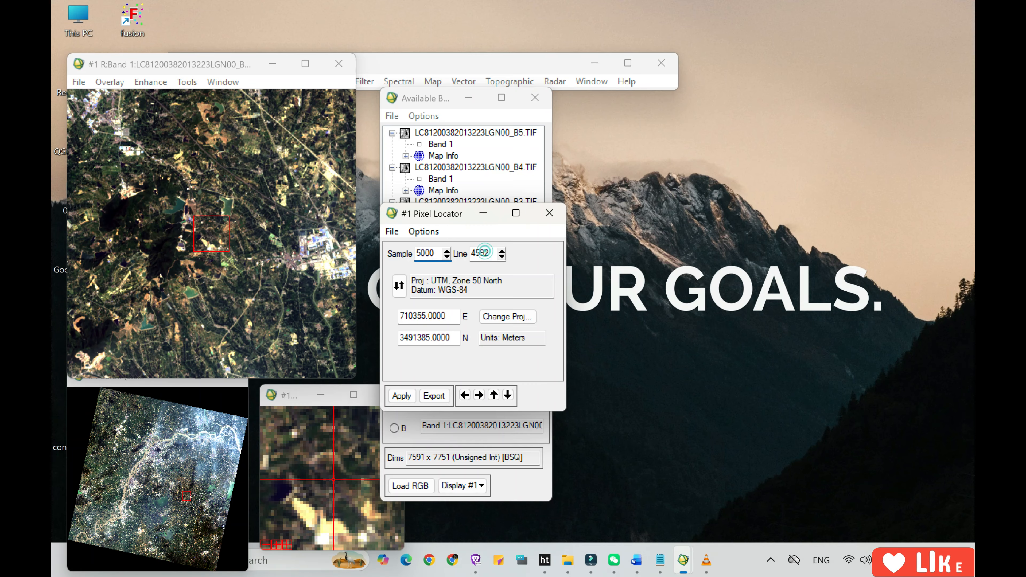
click(486, 254)
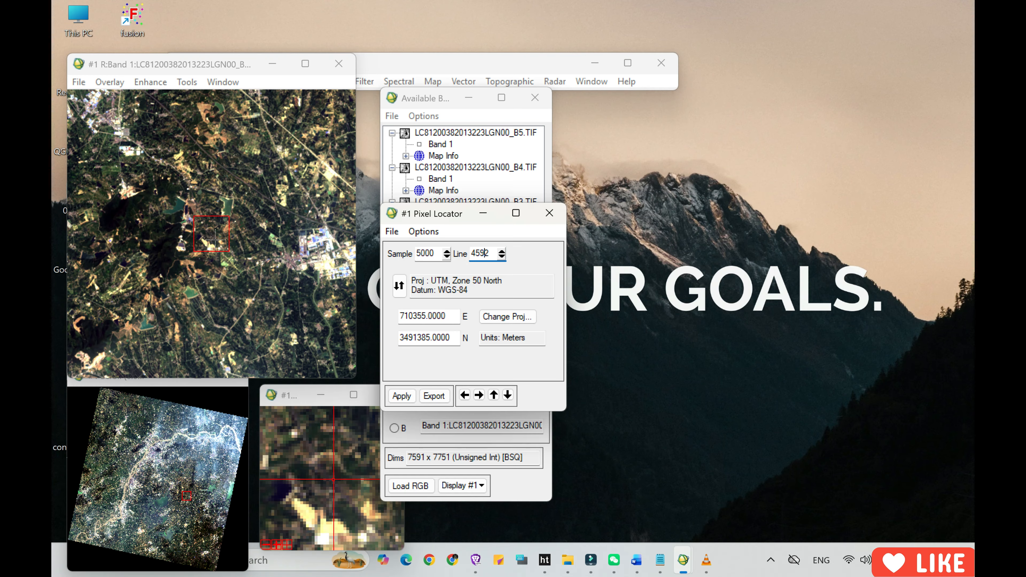
click(63, 17)
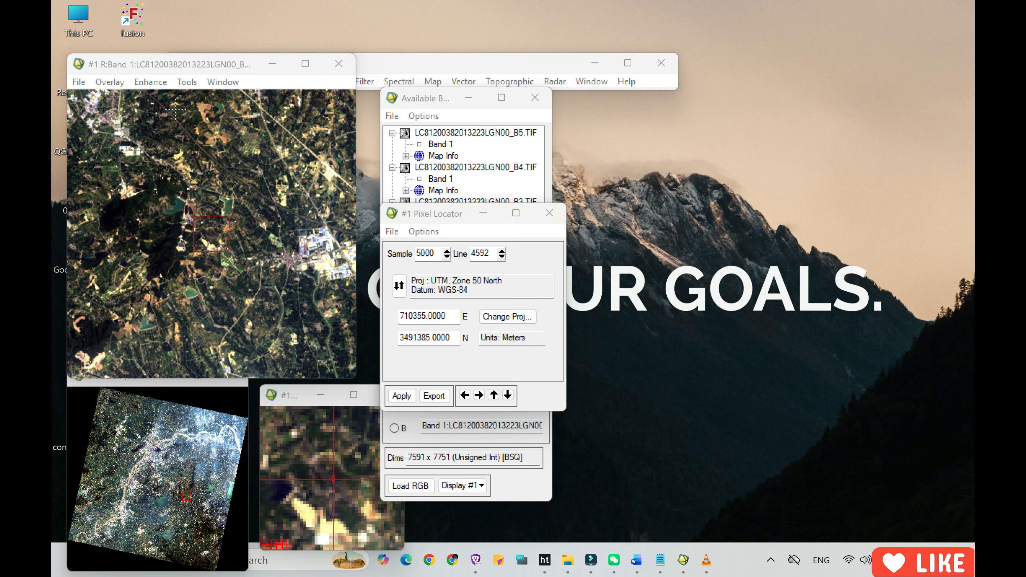
Switch the Pixel Locator's map coordinates from UTM easting and northing to latitude and longitude.
click(405, 288)
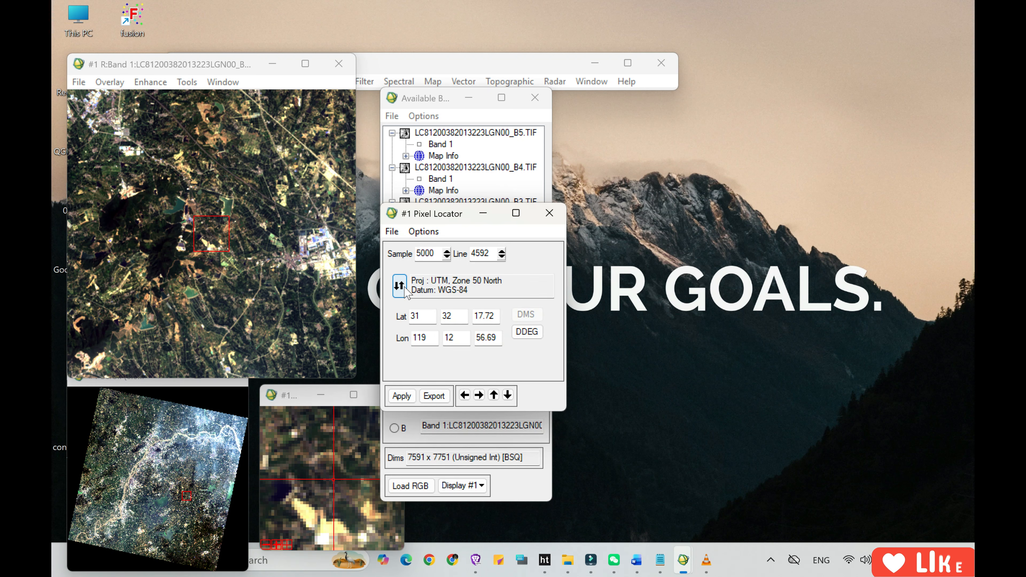
click(404, 288)
click(401, 286)
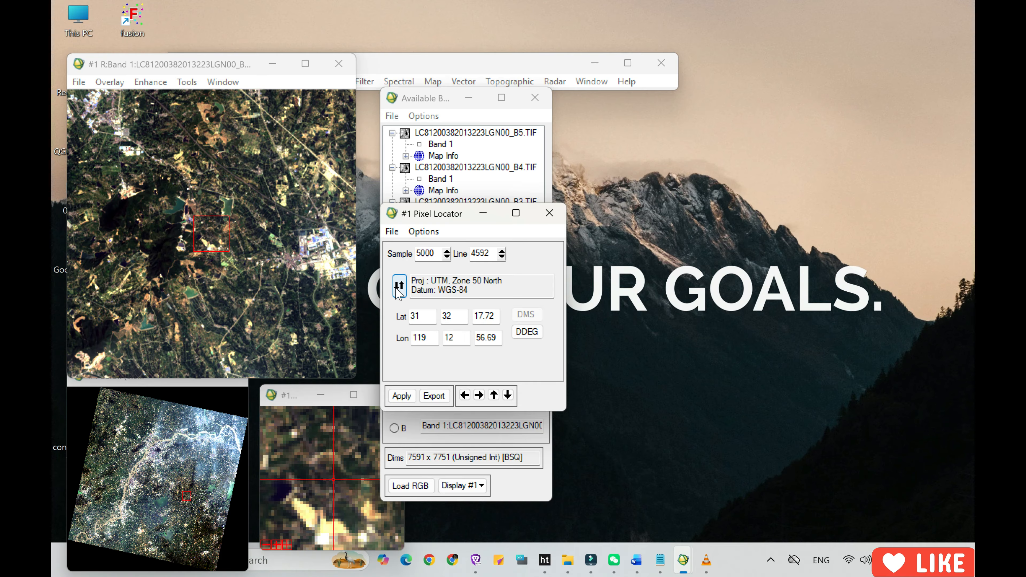
click(69, 23)
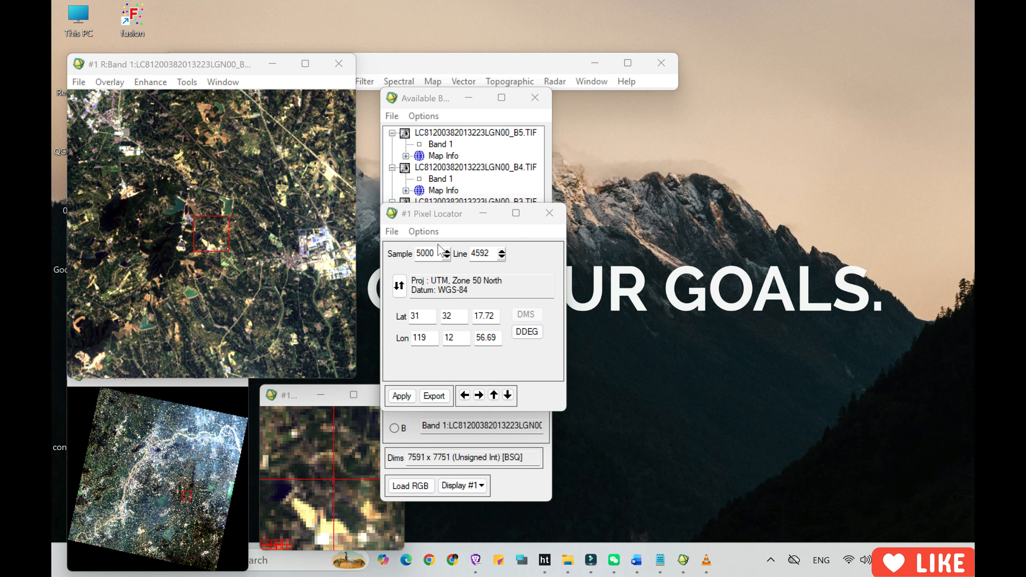
click(447, 71)
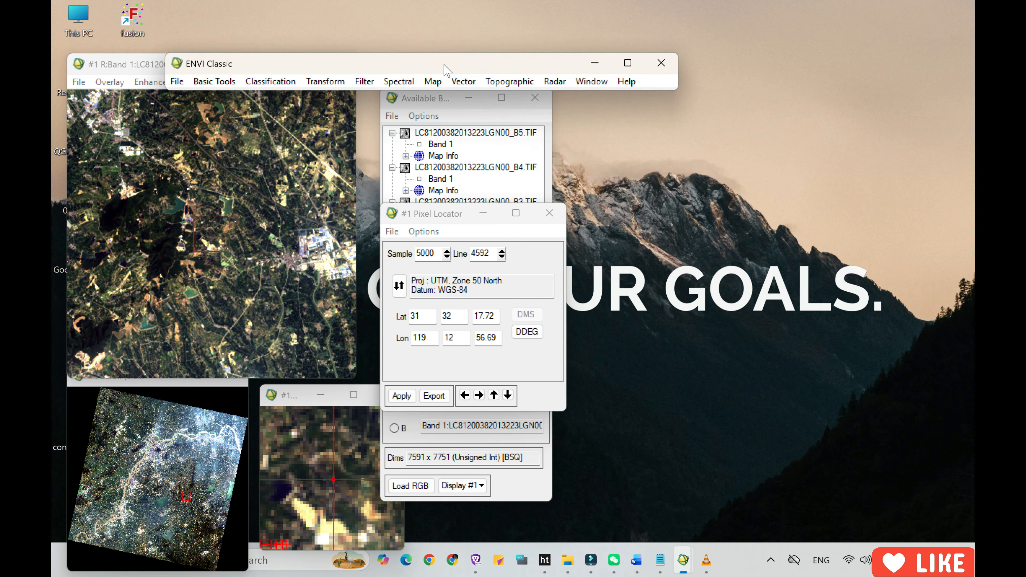
click(177, 82)
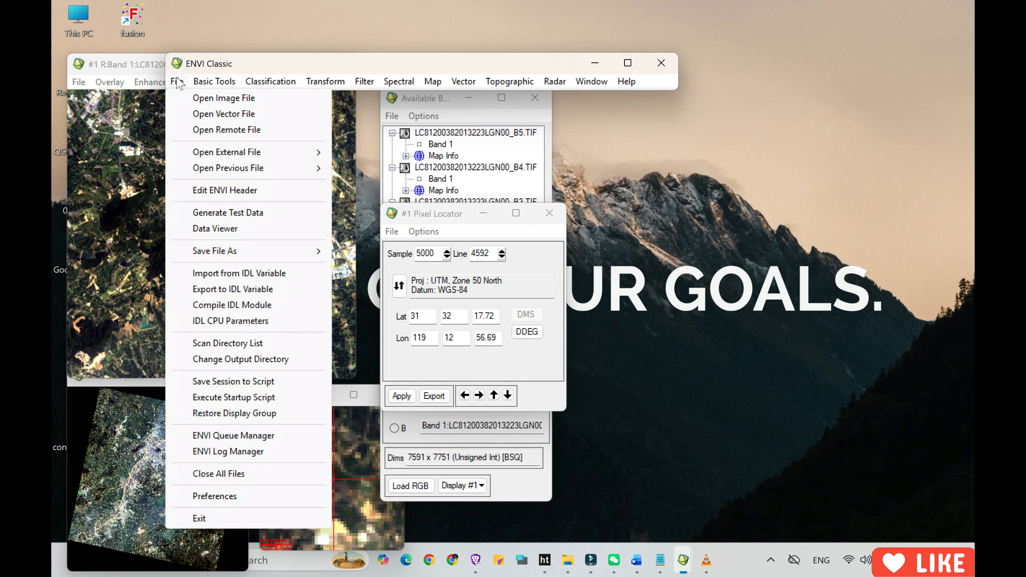
mouse_move(252, 250)
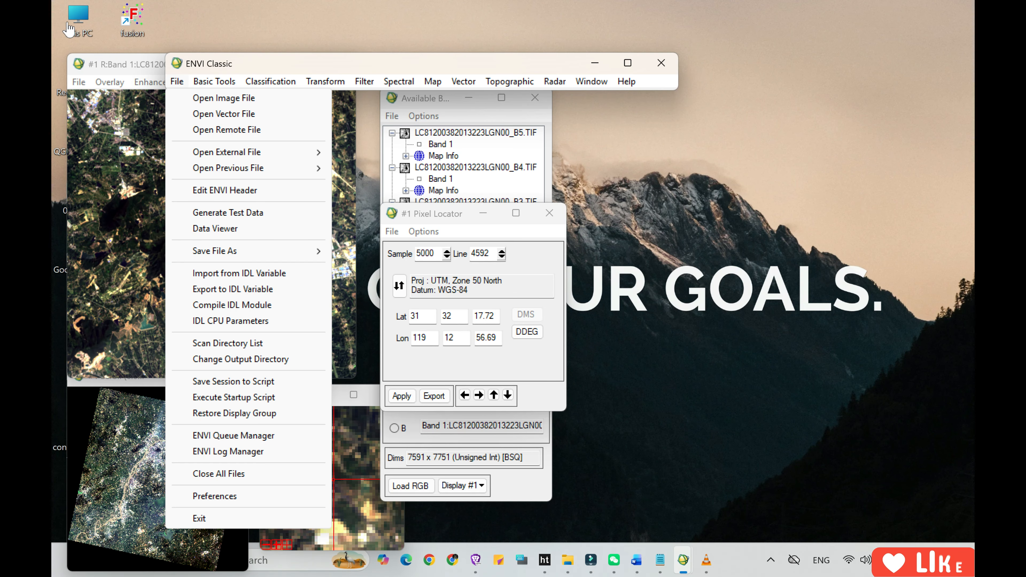
click(66, 21)
click(549, 214)
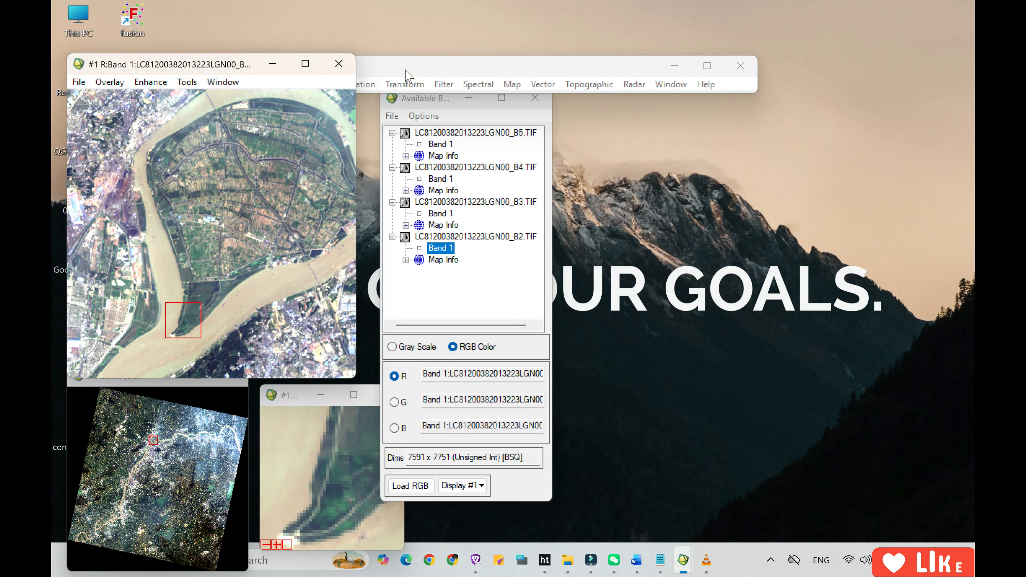
click(288, 84)
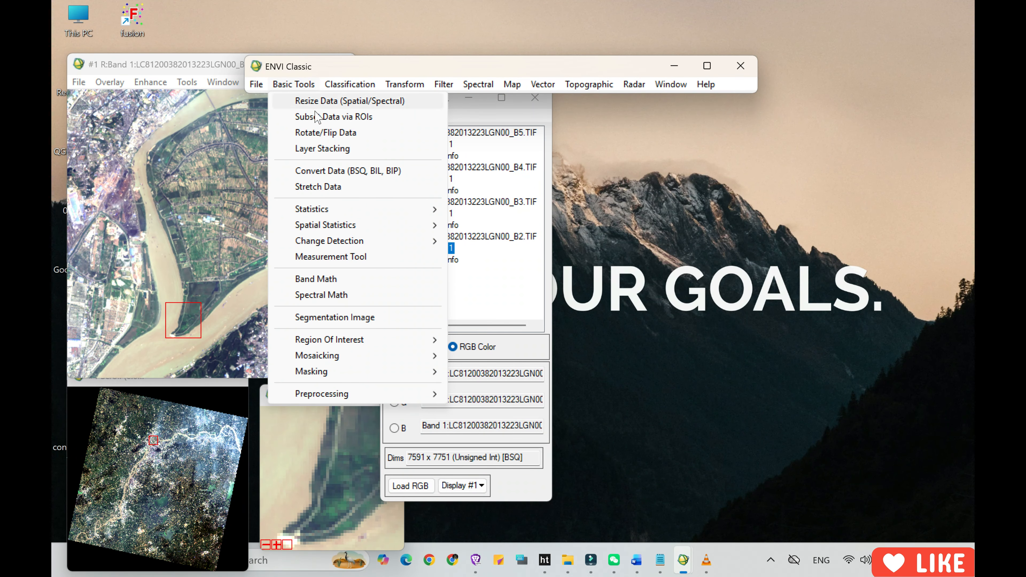
mouse_move(331, 211)
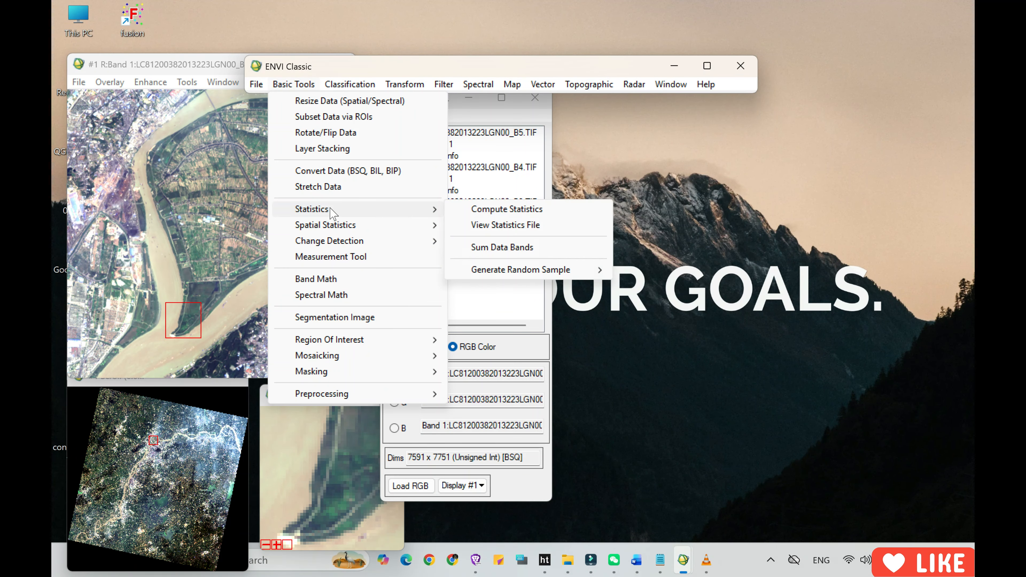
click(501, 208)
drag(387, 98, 491, 97)
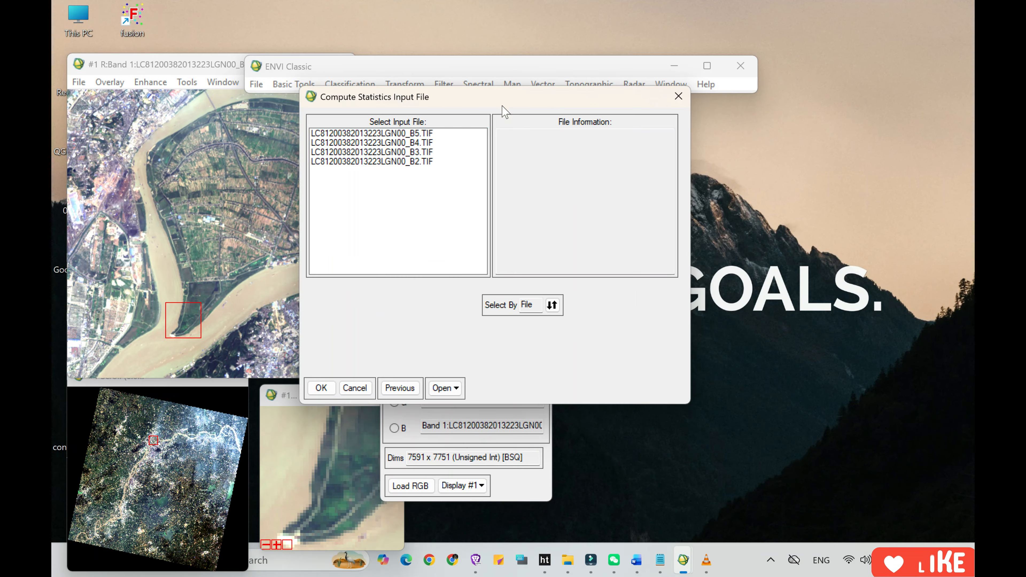
click(388, 153)
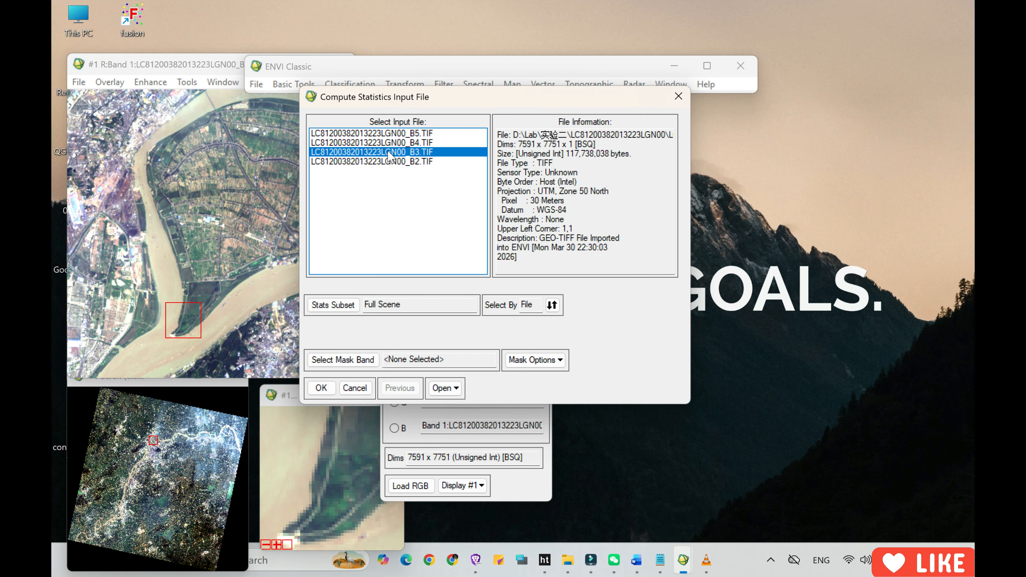
click(321, 388)
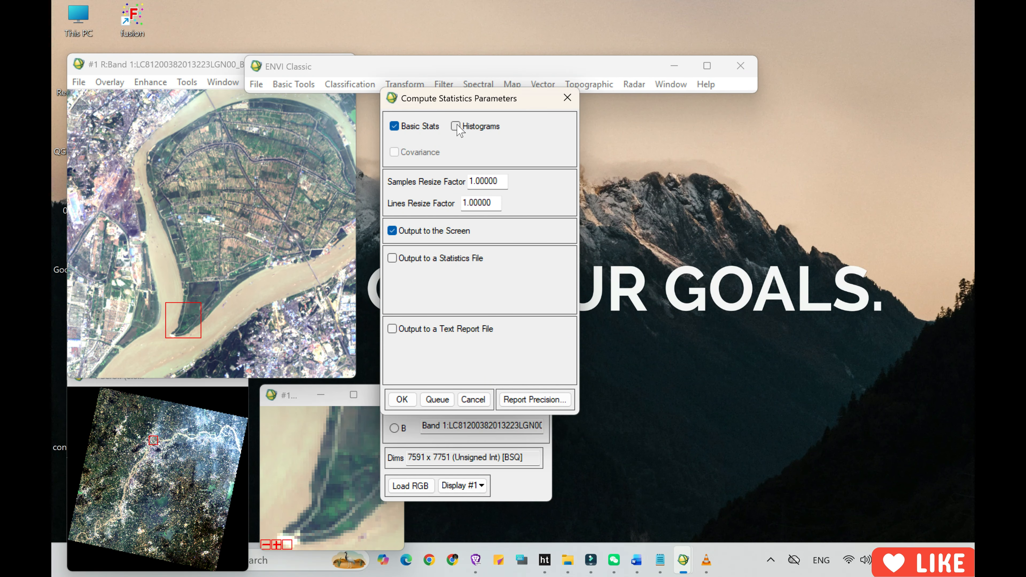
click(401, 399)
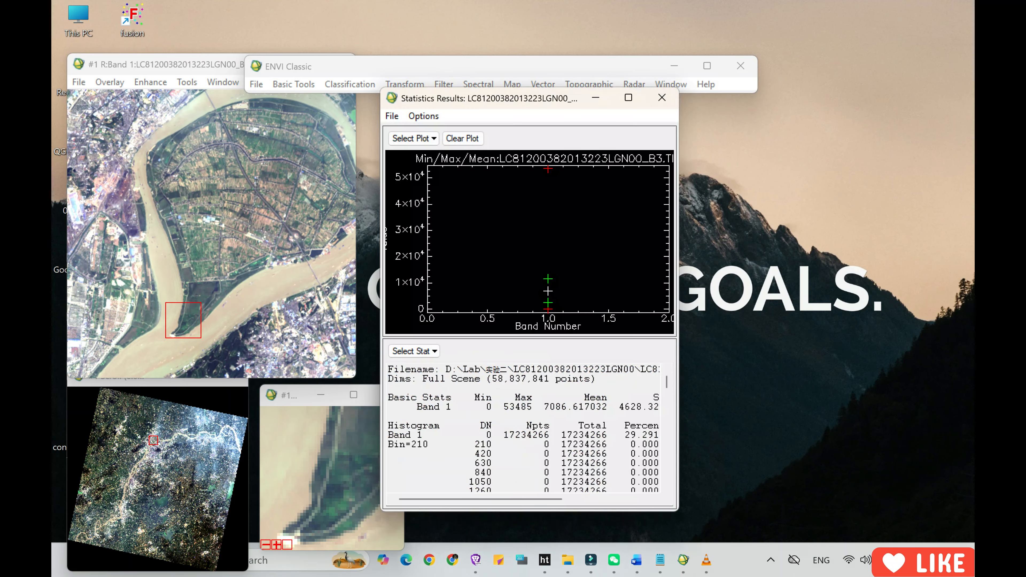
Enlarge the band 3 statistics results to full size and examine the basic statistics and the histogram table.
click(628, 97)
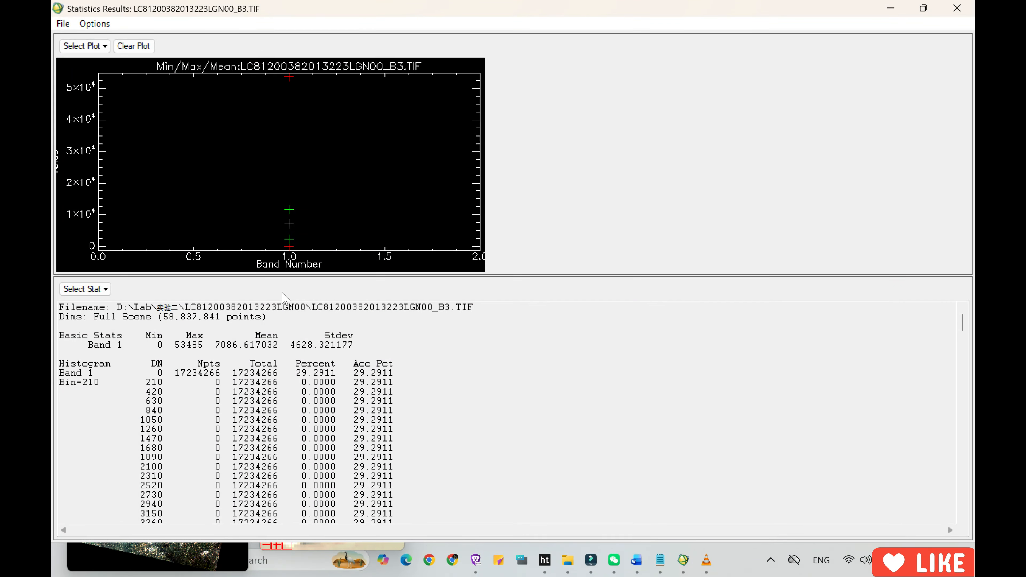
scroll(282, 307, down, 20)
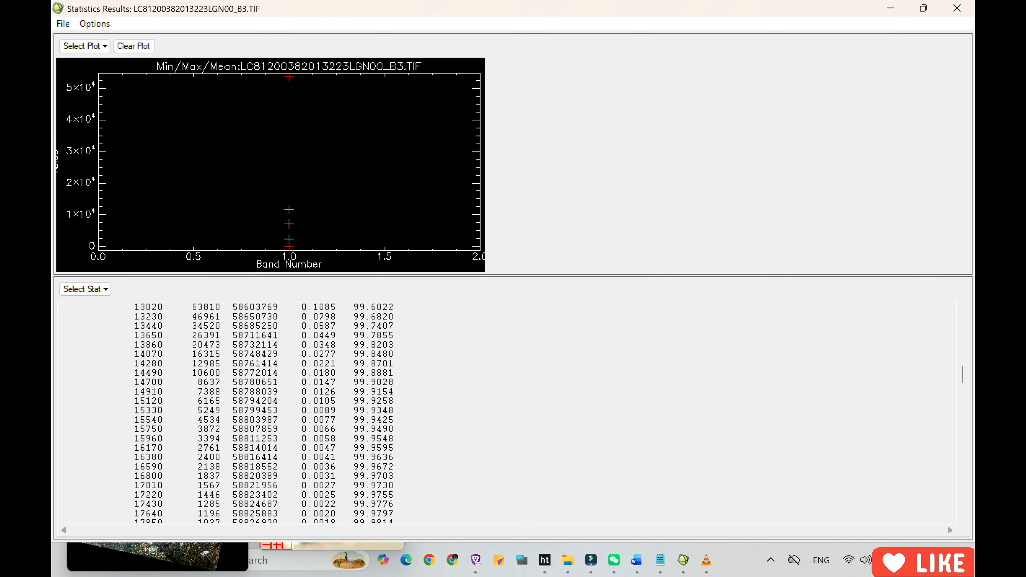
scroll(283, 405, down, 3)
scroll(283, 404, up, 20)
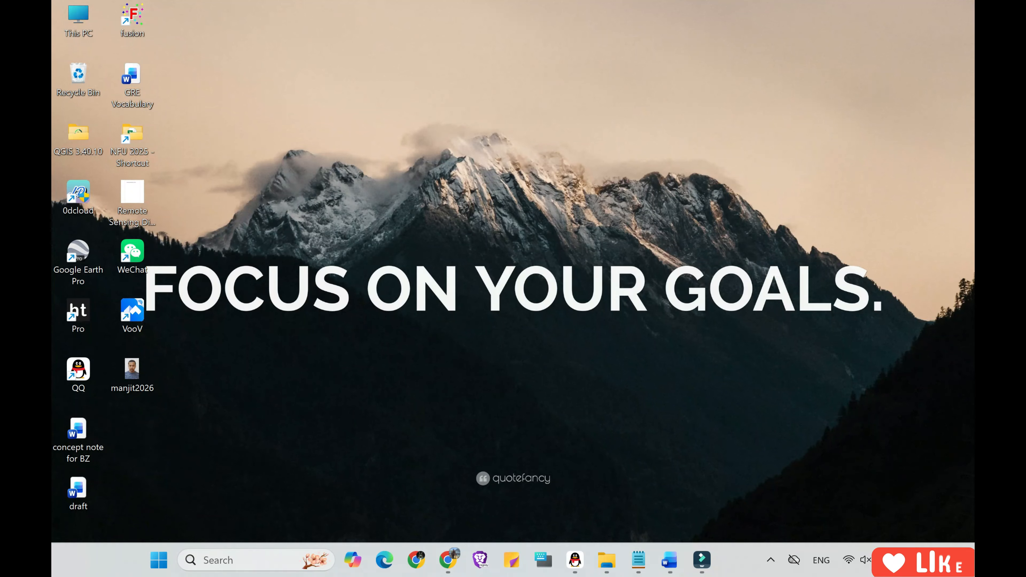
Launch ENVI Classic 5.6 (64-bit).
key(super+s)
text(envi)
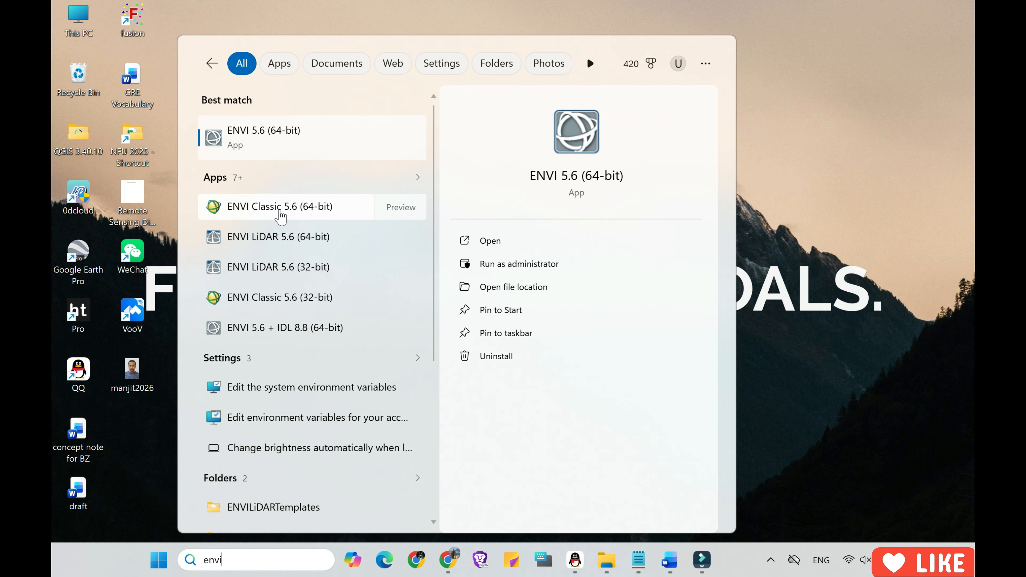
click(279, 211)
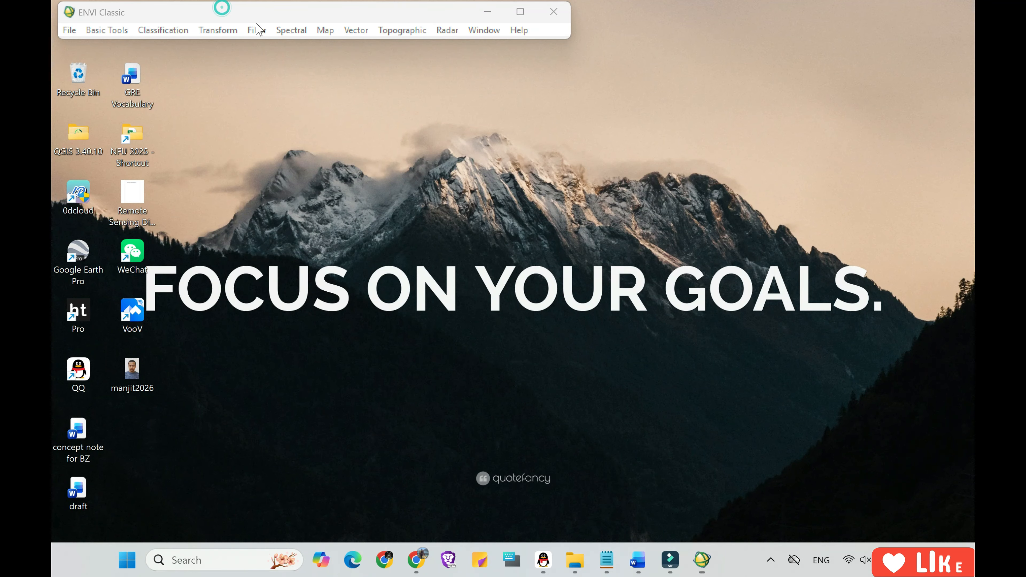
click(70, 30)
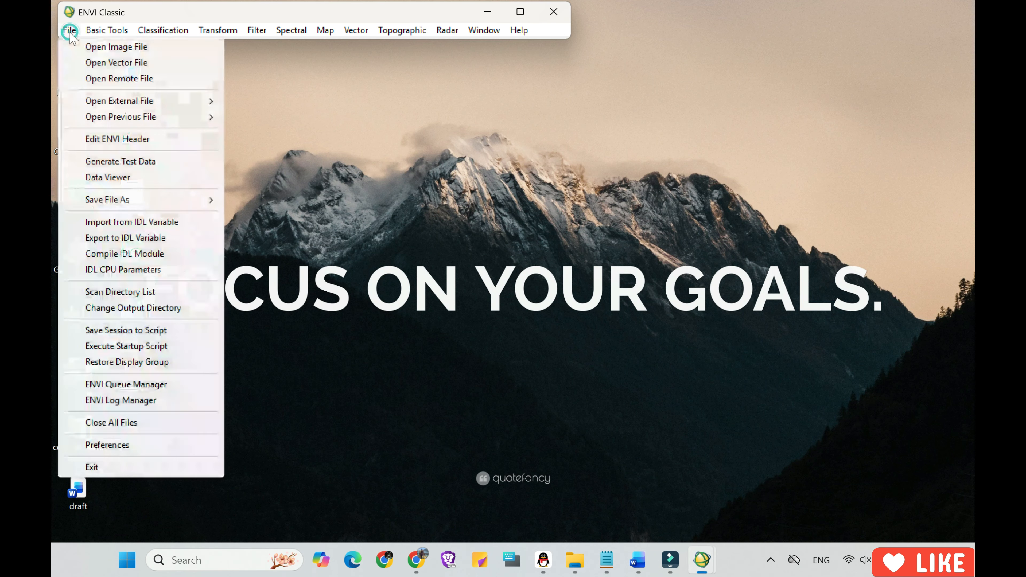
click(93, 47)
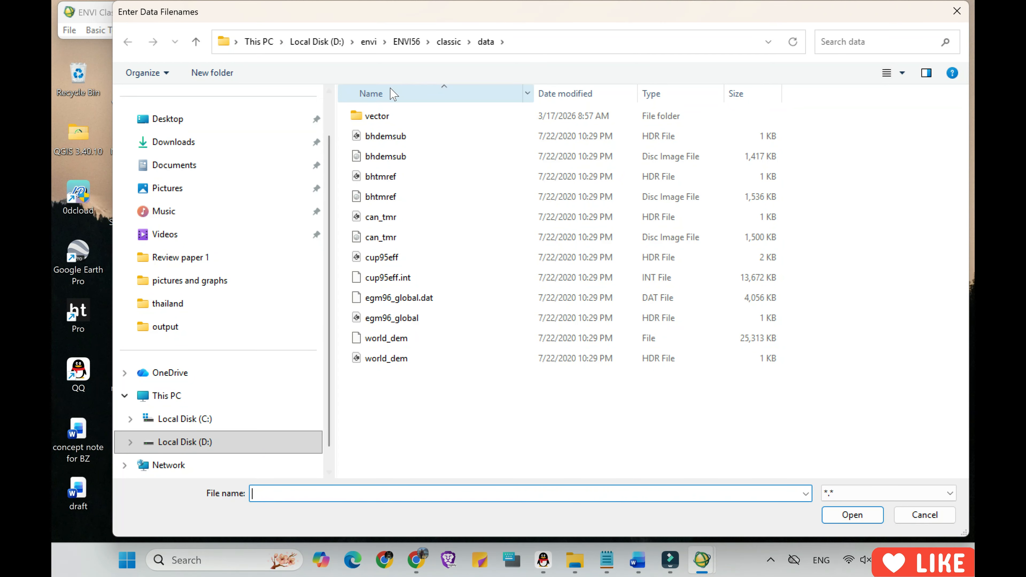
click(185, 443)
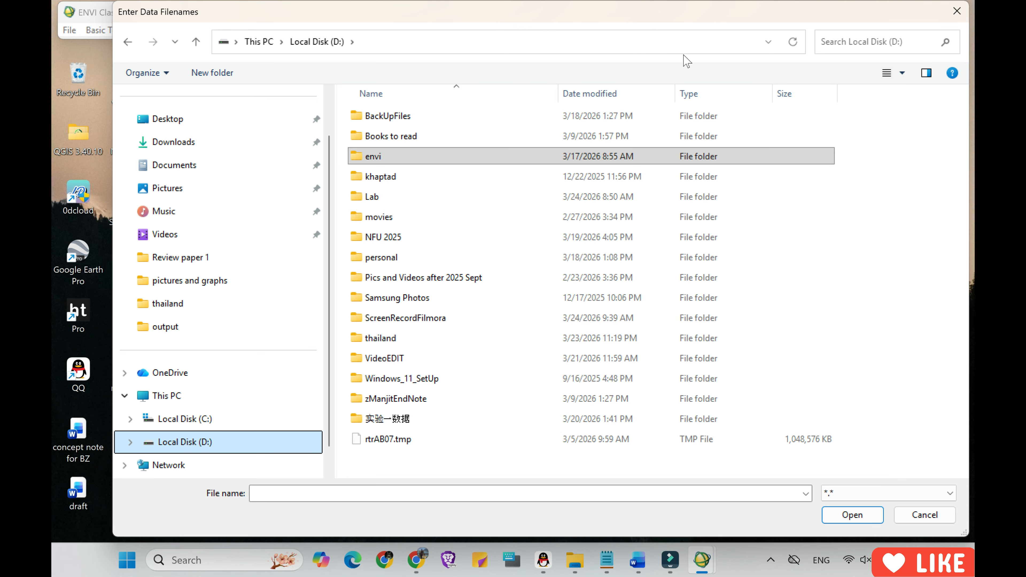
double_click(376, 196)
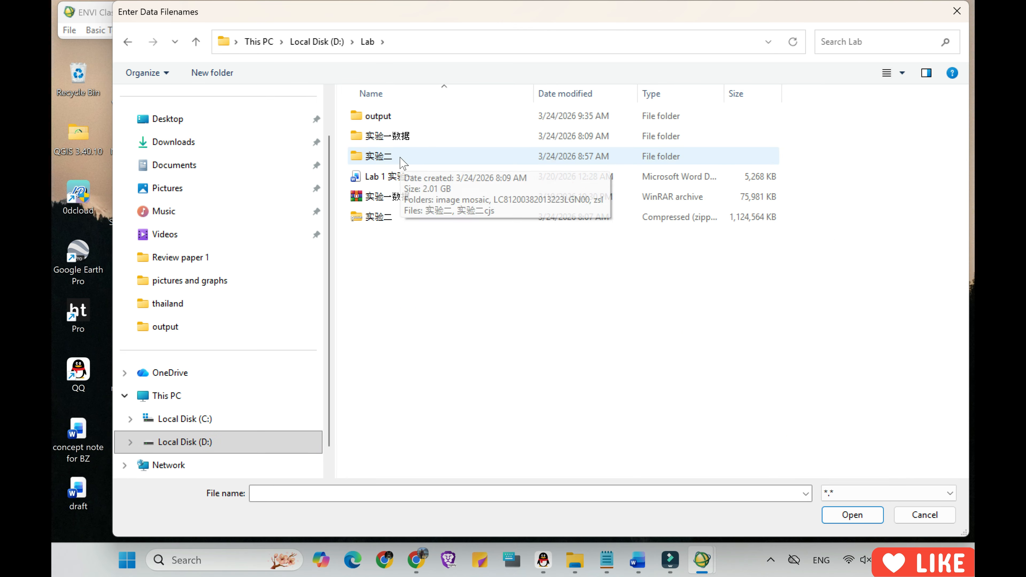
double_click(401, 156)
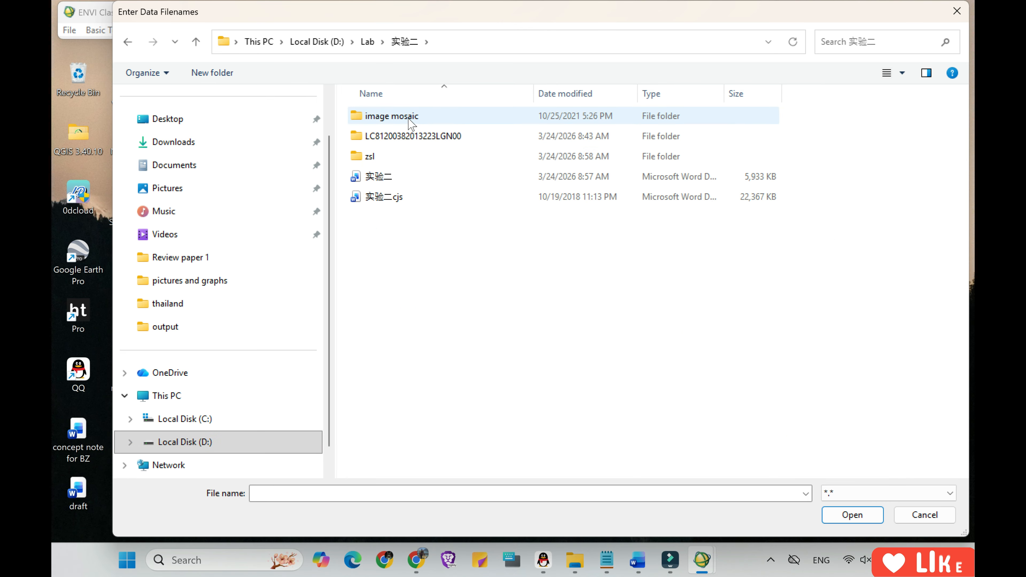
double_click(401, 137)
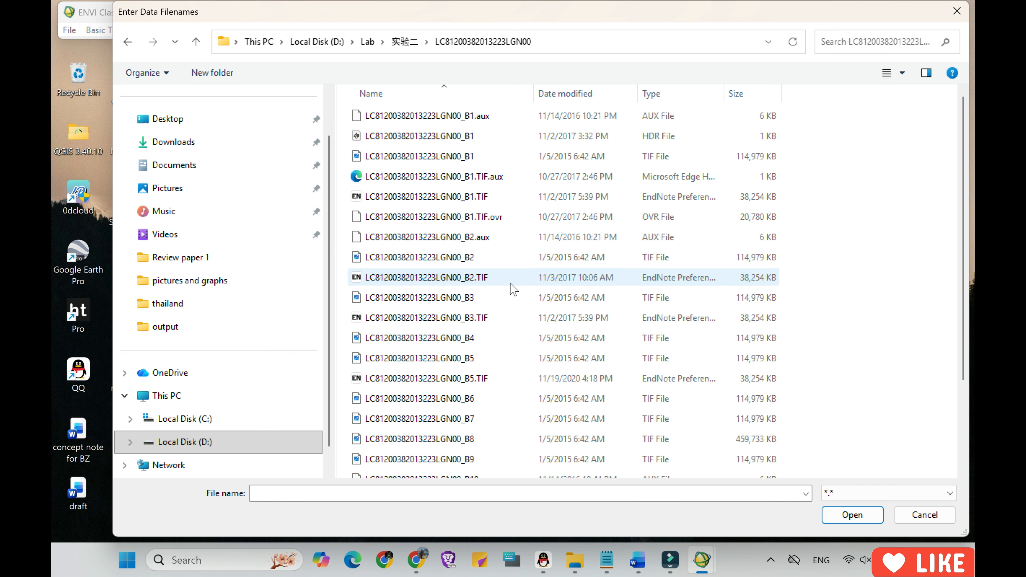
click(503, 316)
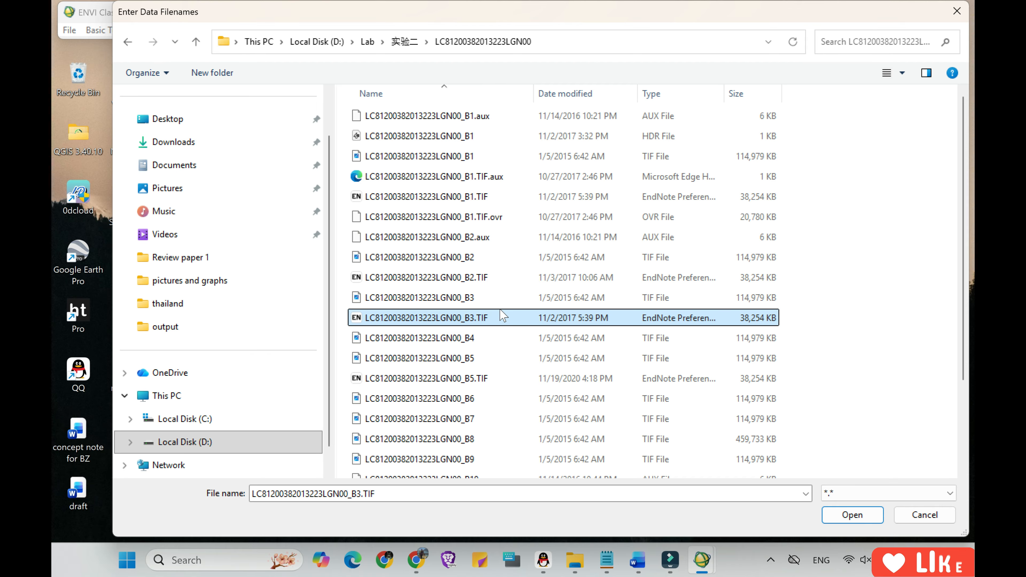
click(587, 157)
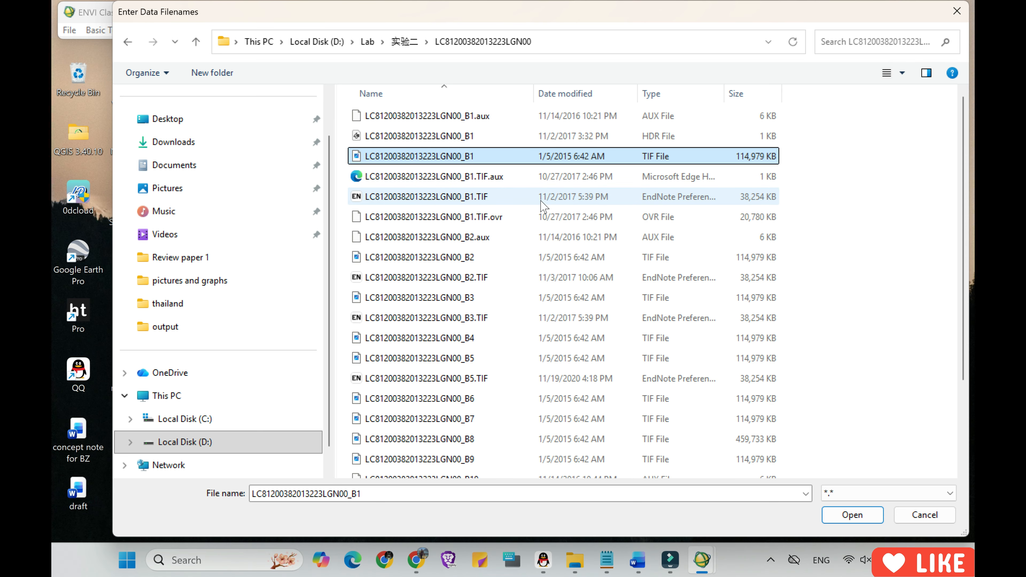
ctrl+click(523, 259)
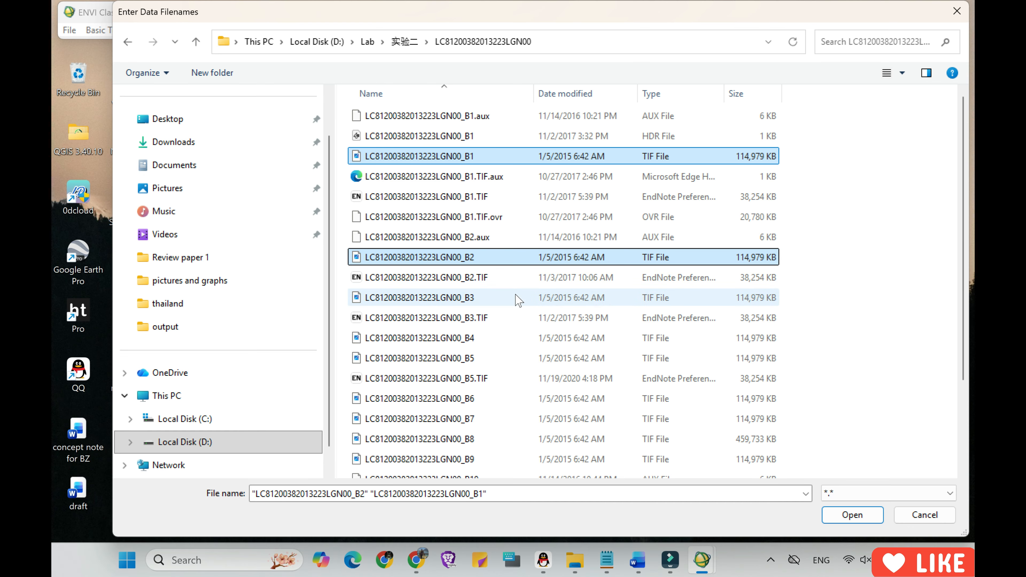
ctrl+click(613, 300)
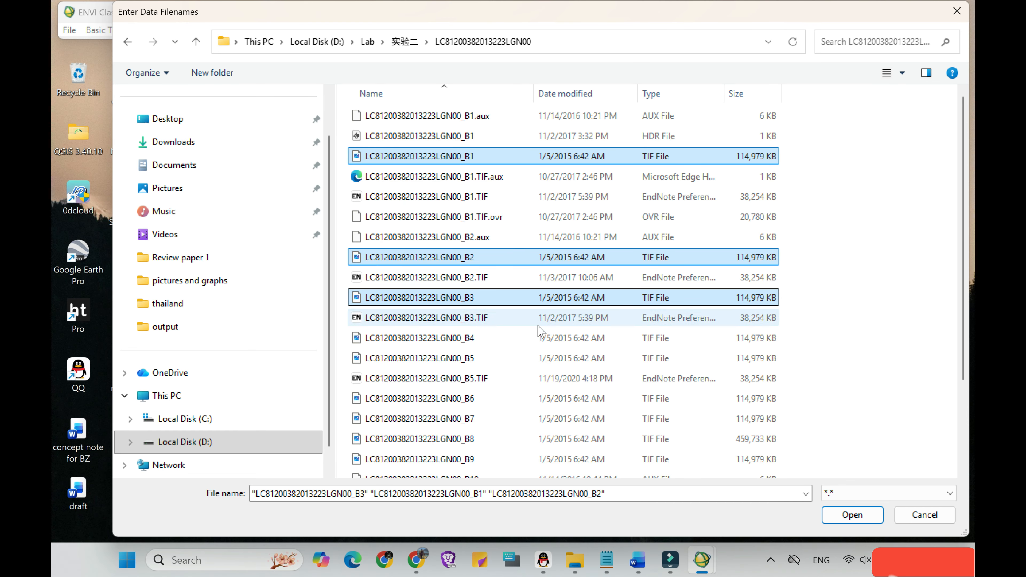
ctrl+click(535, 340)
ctrl+click(534, 358)
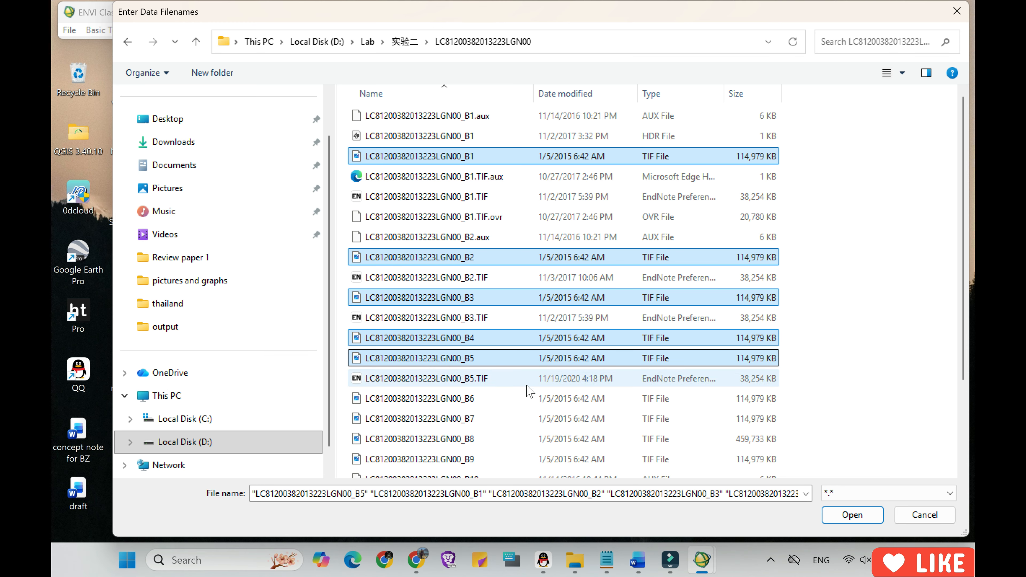
ctrl+click(524, 398)
ctrl+click(513, 419)
ctrl+click(505, 438)
ctrl+click(497, 459)
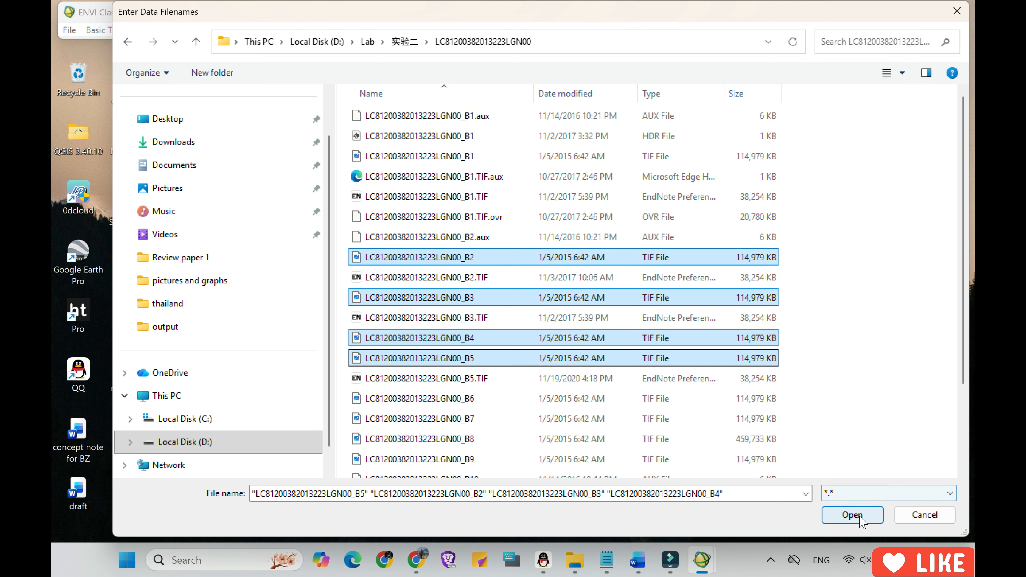
click(859, 517)
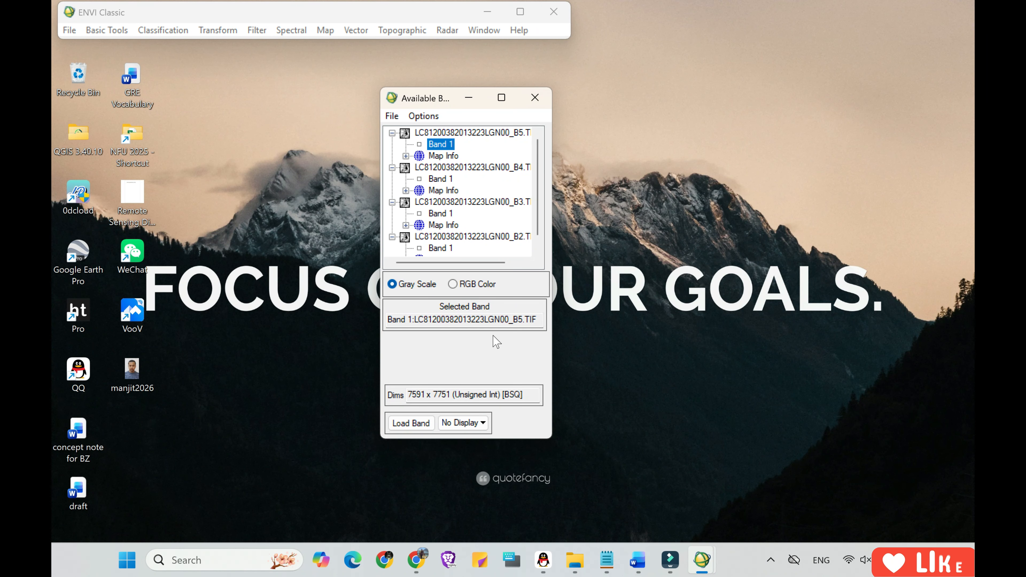
Enlarge the Available Bands List and load an RGB composite with B4 as red, B3 as green and B2 as blue.
click(453, 285)
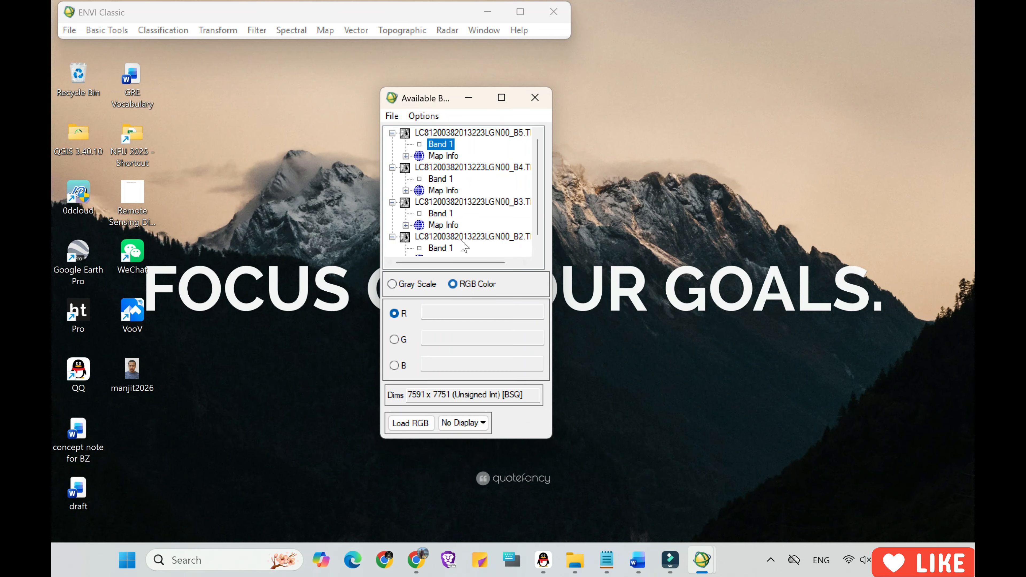
drag(554, 168, 860, 168)
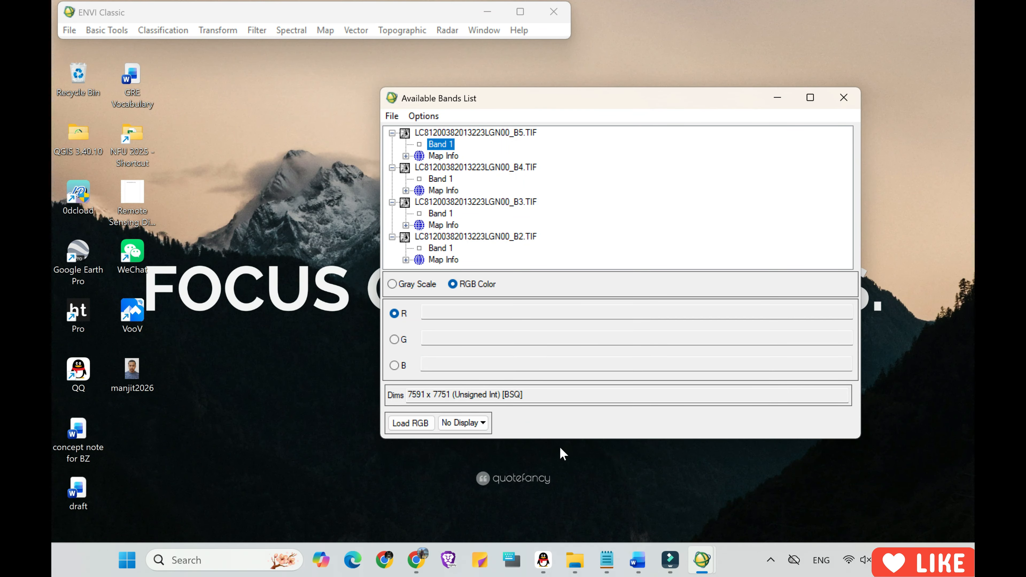
drag(559, 438, 561, 496)
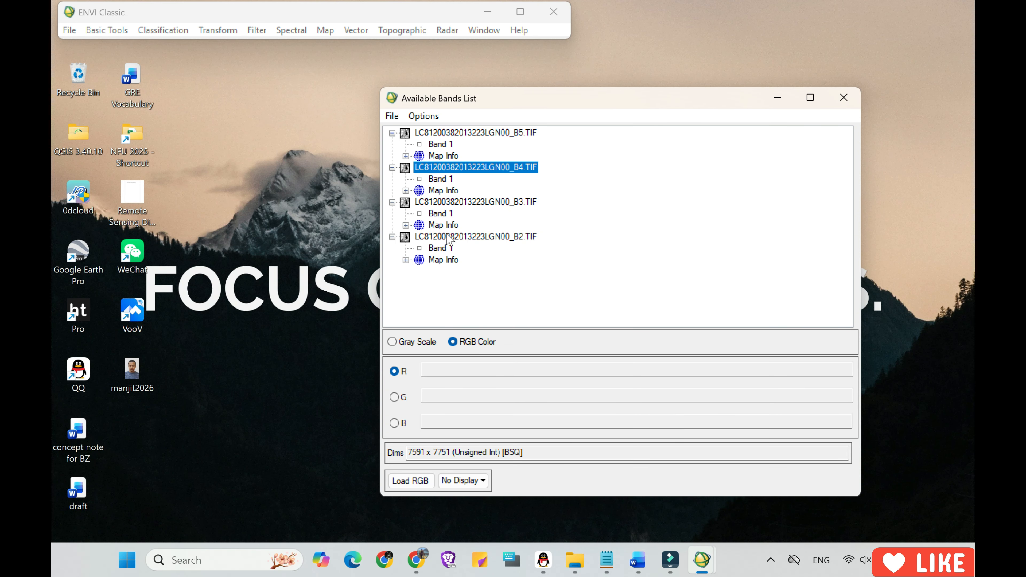
click(442, 180)
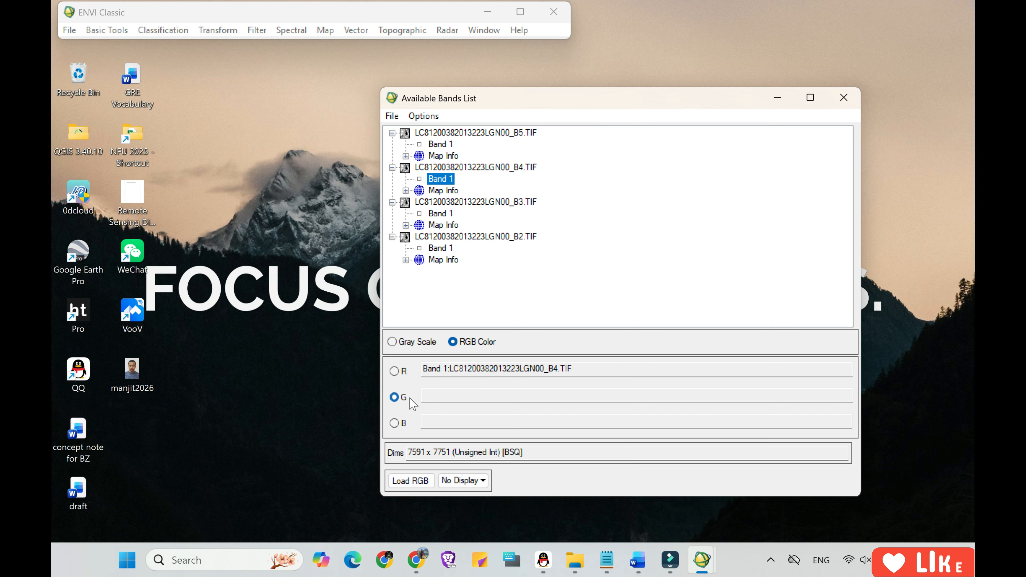
click(440, 214)
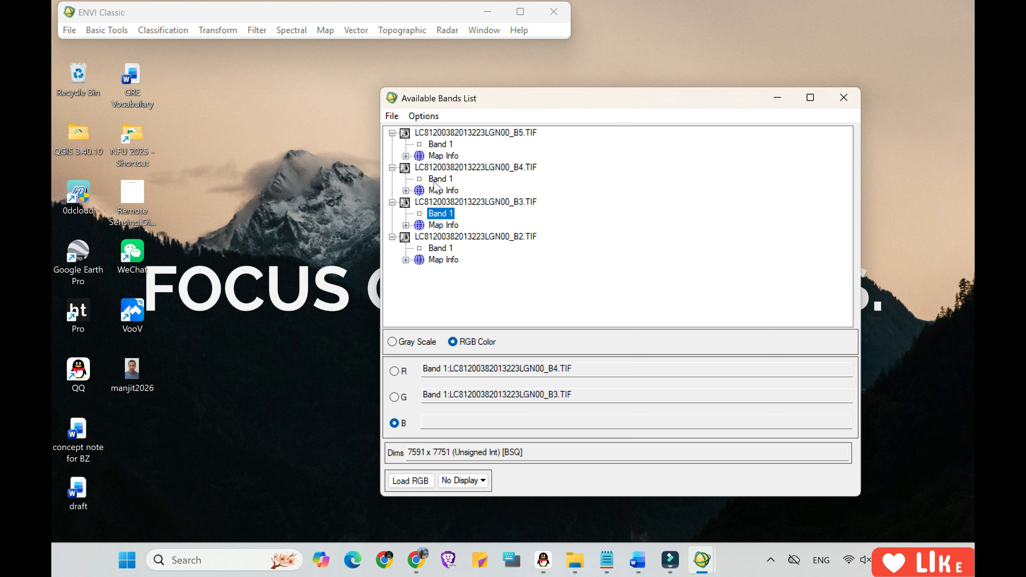
click(440, 248)
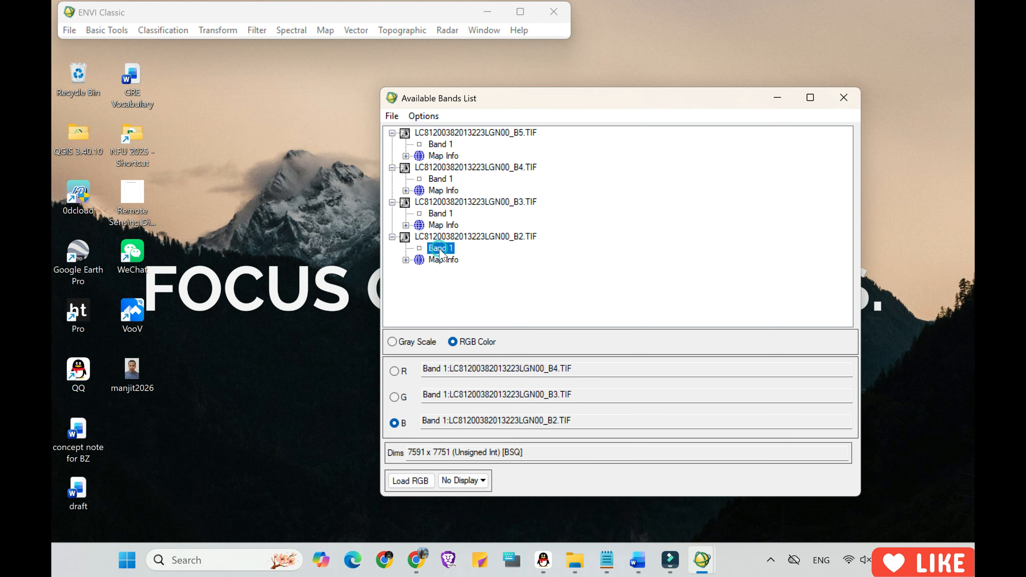
click(423, 481)
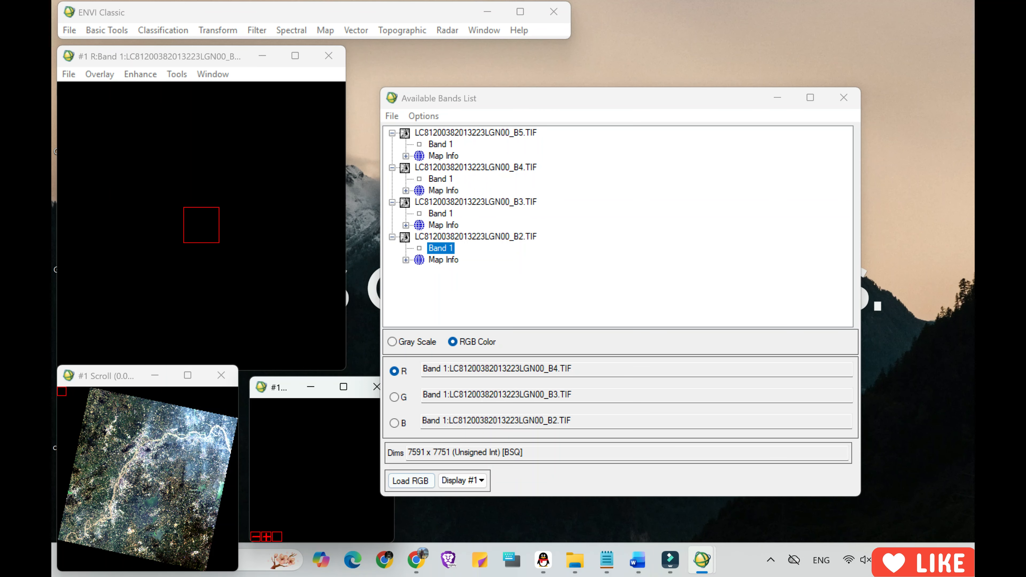
Inspect the true-colour composite at several locations, from the river area to the land farther east.
click(139, 457)
click(123, 473)
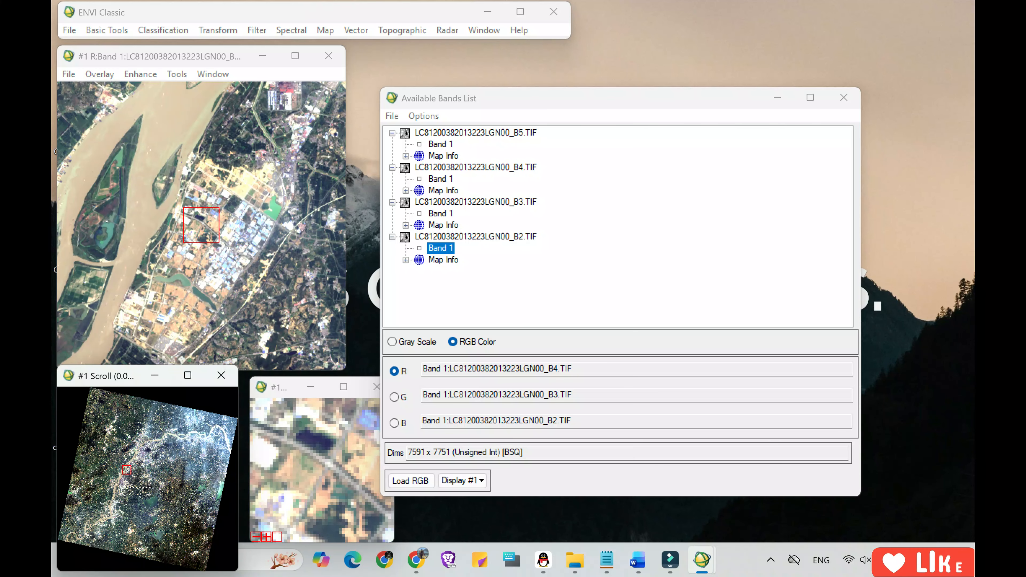
click(142, 488)
click(181, 464)
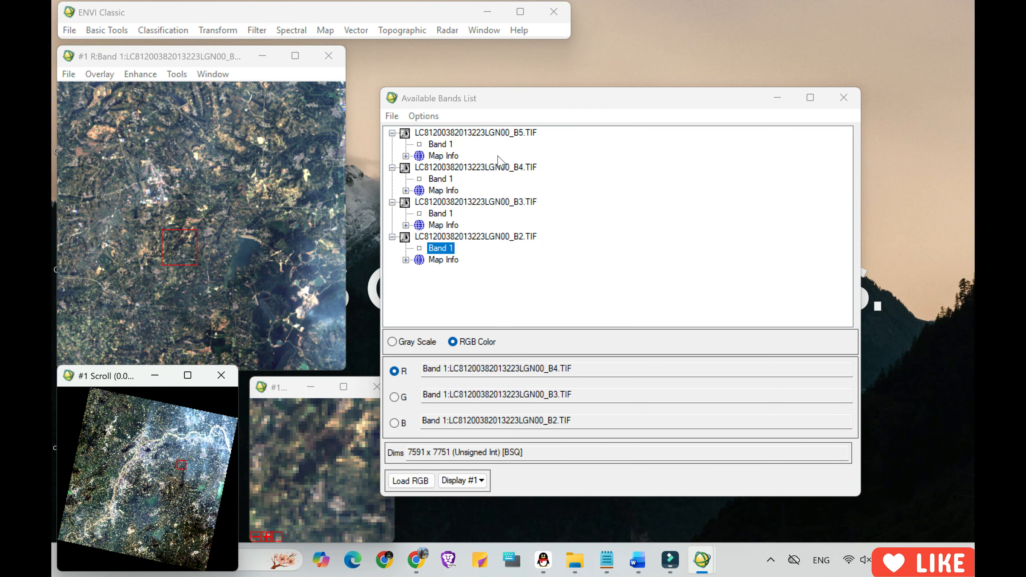
Load B5, B4 and B3 as a false-colour RGB composite in Display #1, followed by B3 alone in gray scale.
click(440, 145)
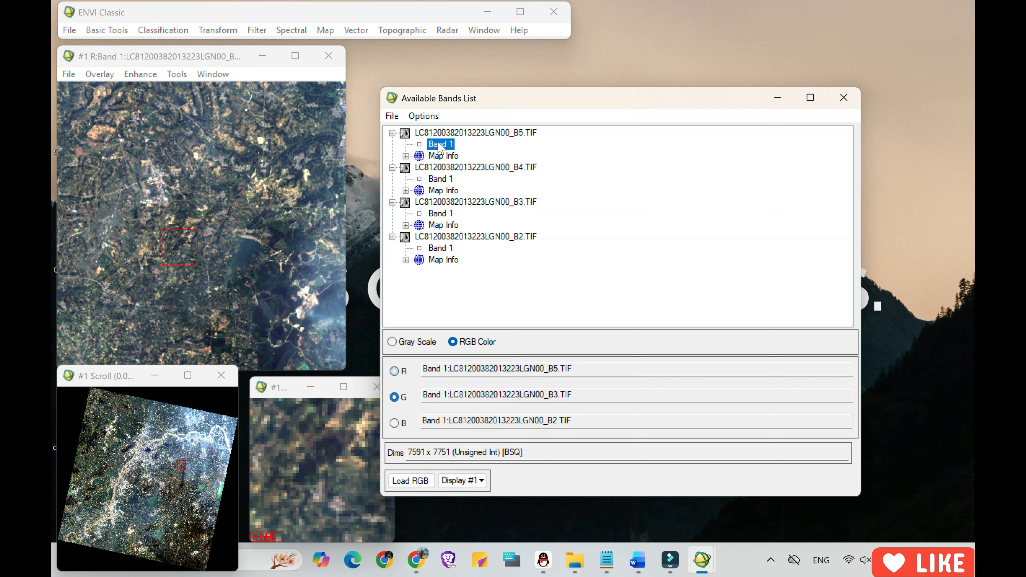
click(441, 179)
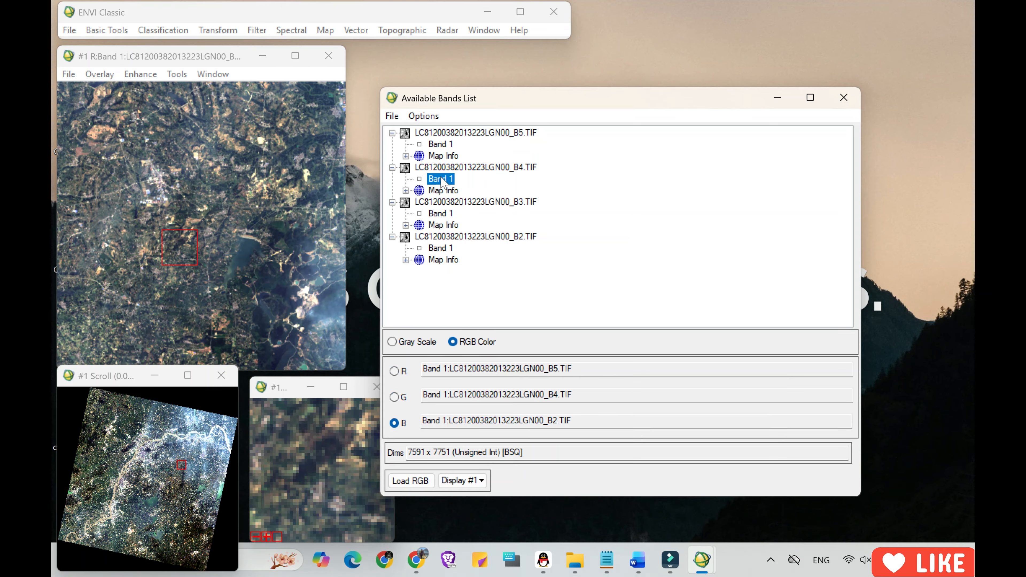
click(446, 214)
click(410, 481)
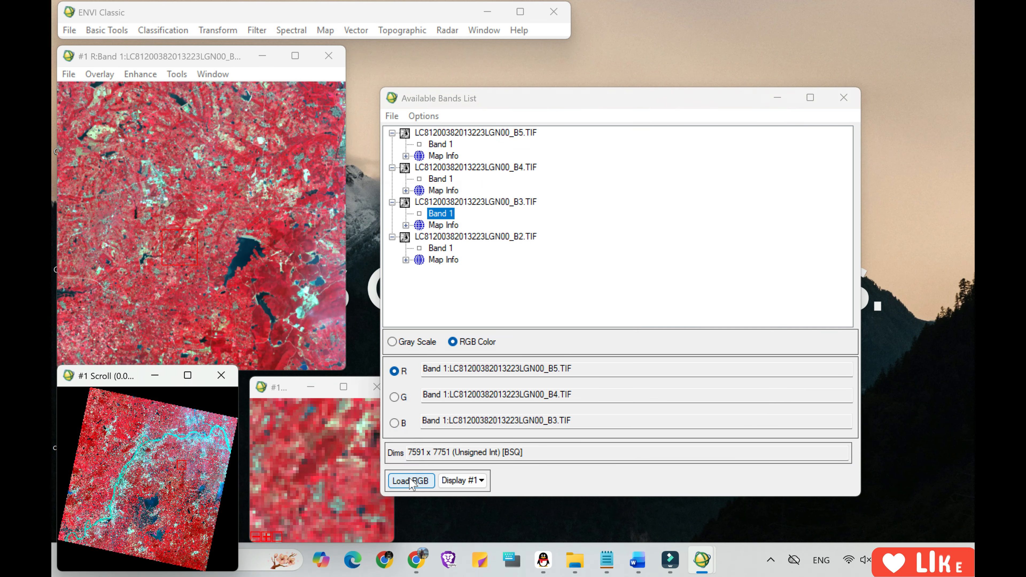
click(392, 342)
click(410, 480)
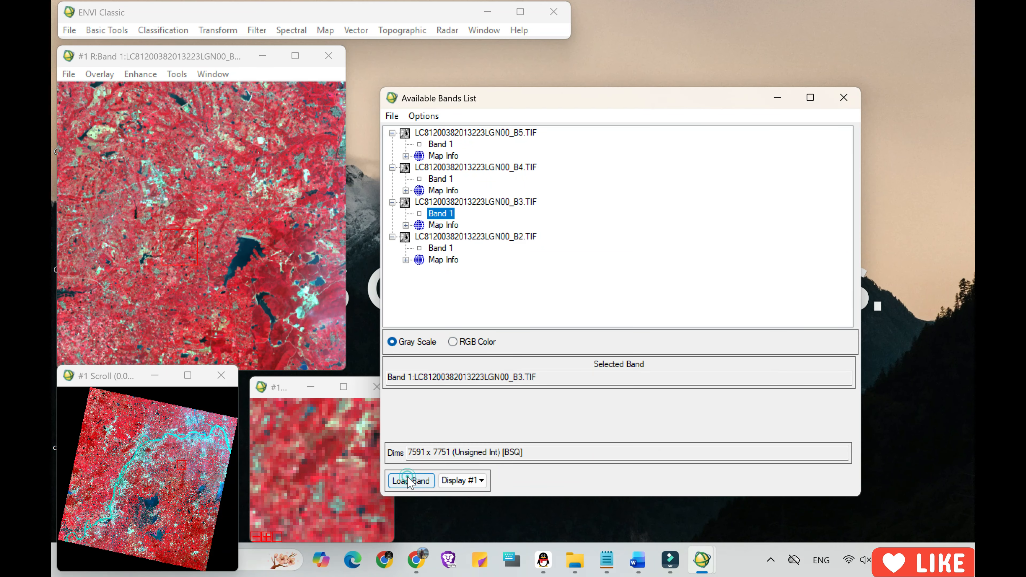
Replace the gray-scale image in Display #1 with an RGB composite of B4 as red, B3 as green and B2 as blue.
click(455, 343)
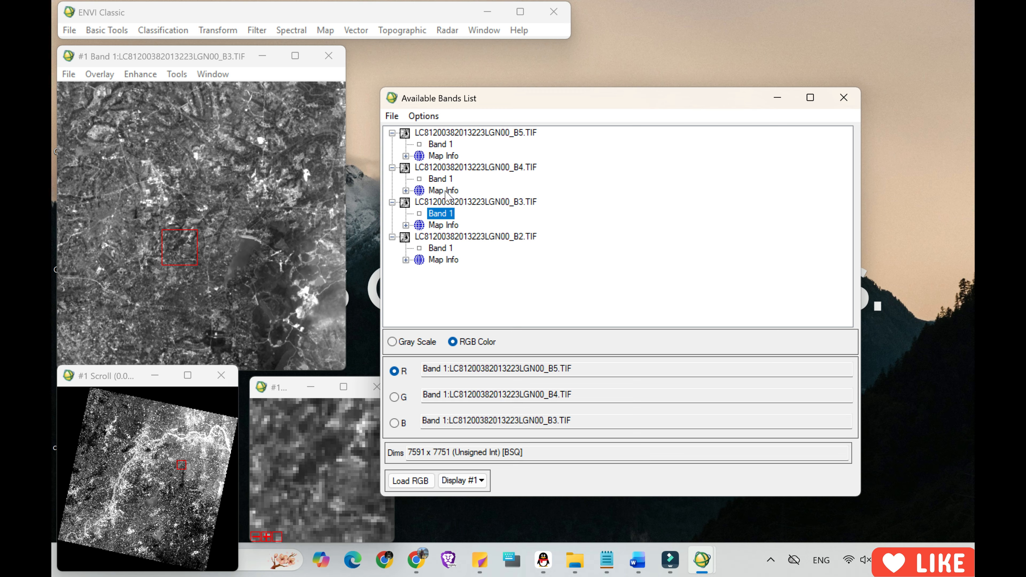
click(444, 180)
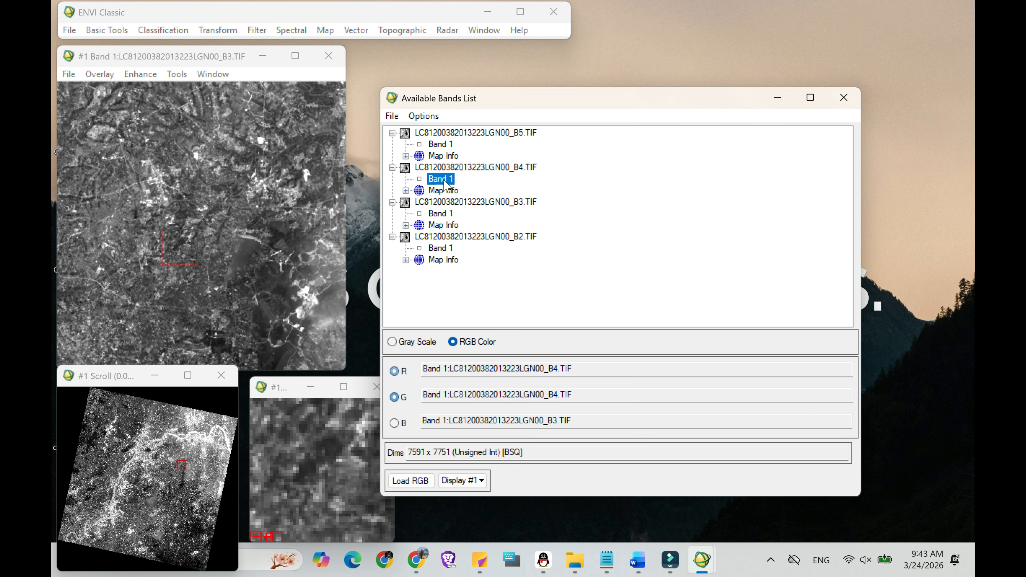
click(439, 214)
click(446, 249)
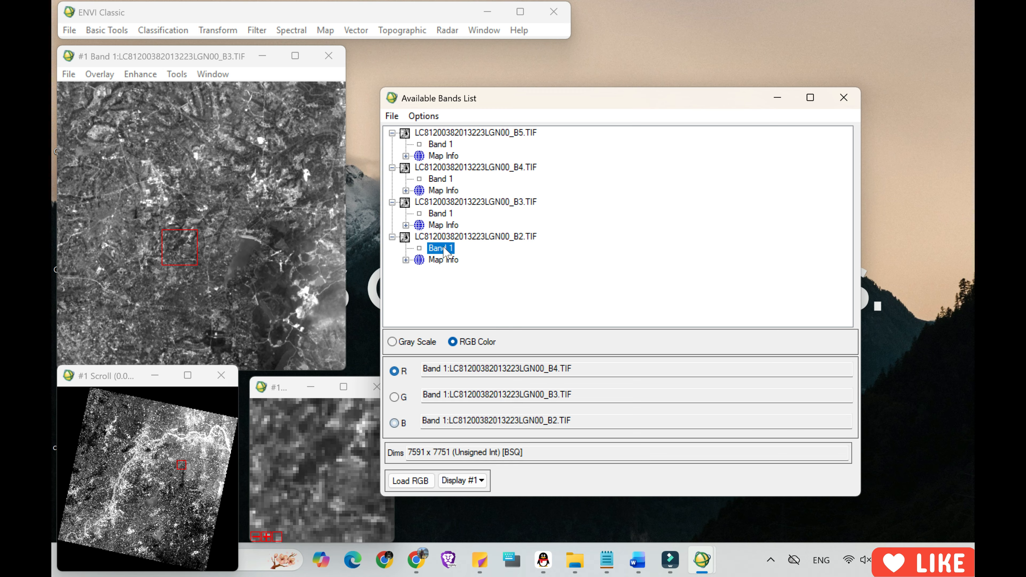
click(410, 480)
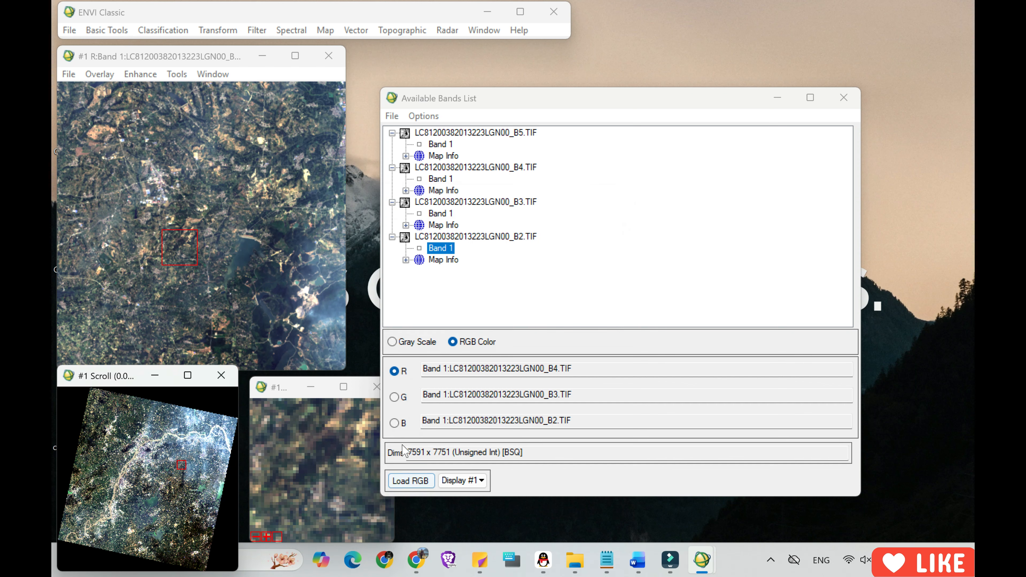
Draw a rectangular region of interest as Region #1 over the river junction and riverside town in the image window.
click(94, 76)
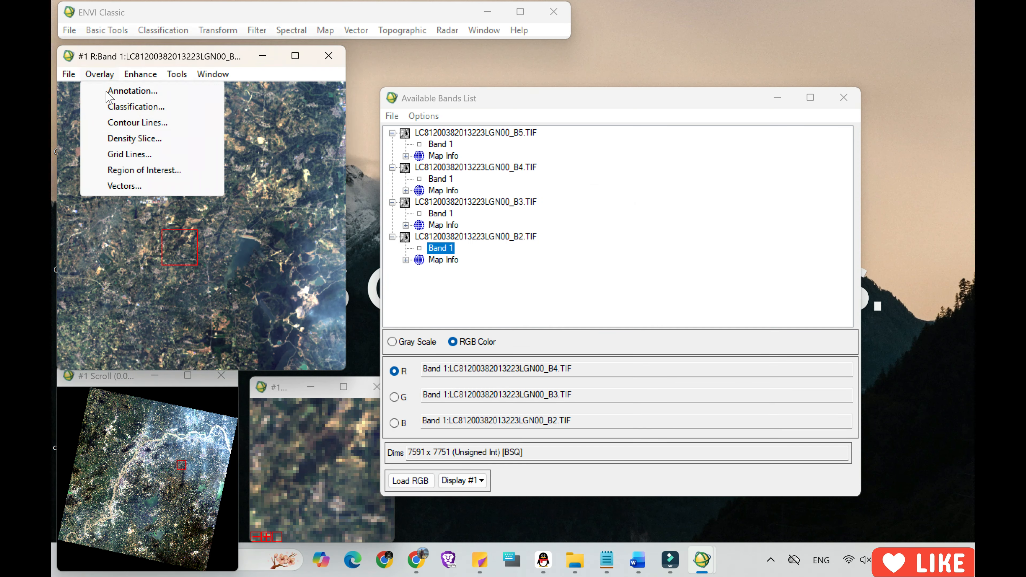
click(141, 171)
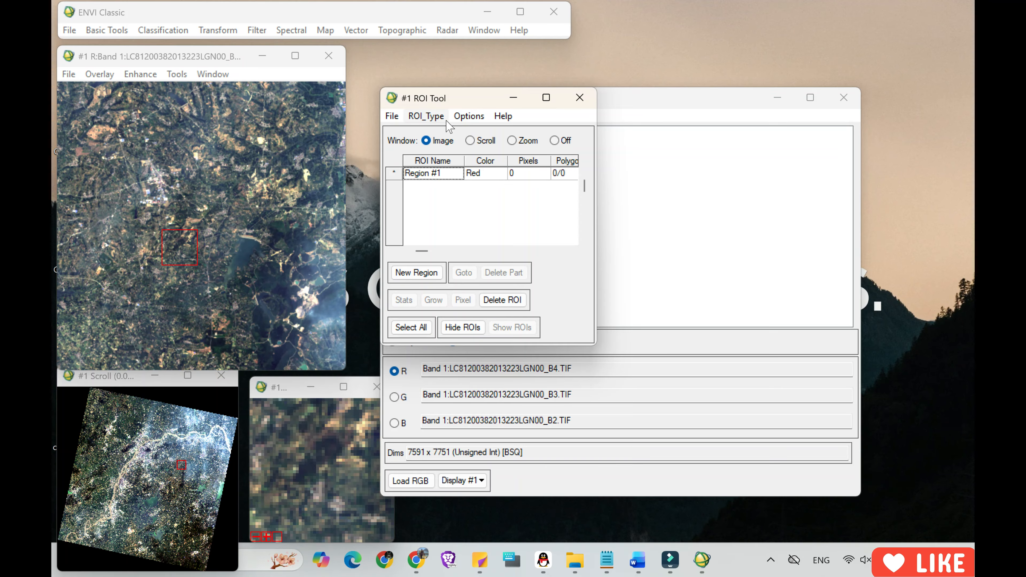
click(424, 118)
mouse_move(469, 117)
mouse_move(426, 116)
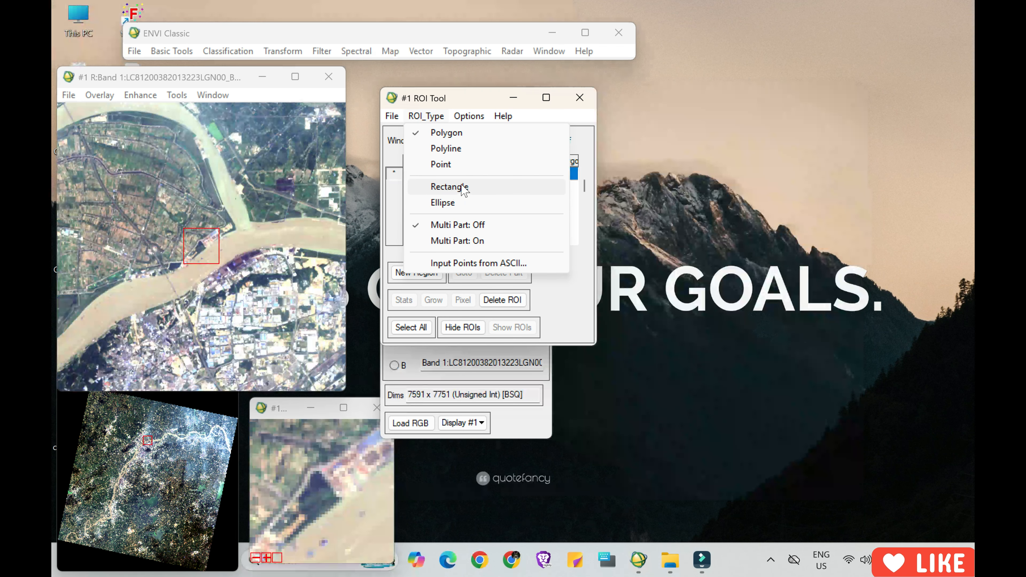
click(461, 188)
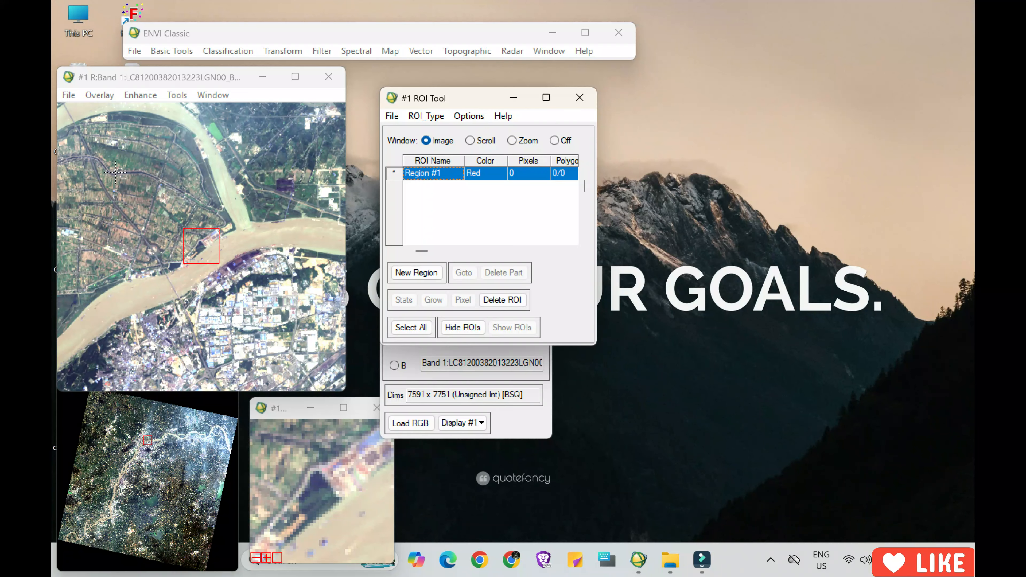
drag(115, 172, 297, 326)
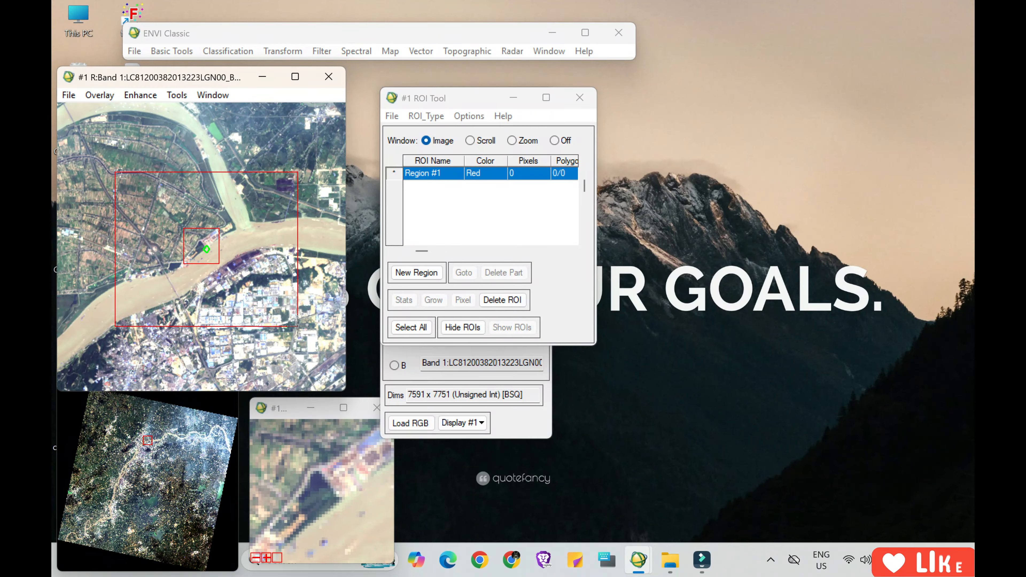
right_click(298, 326)
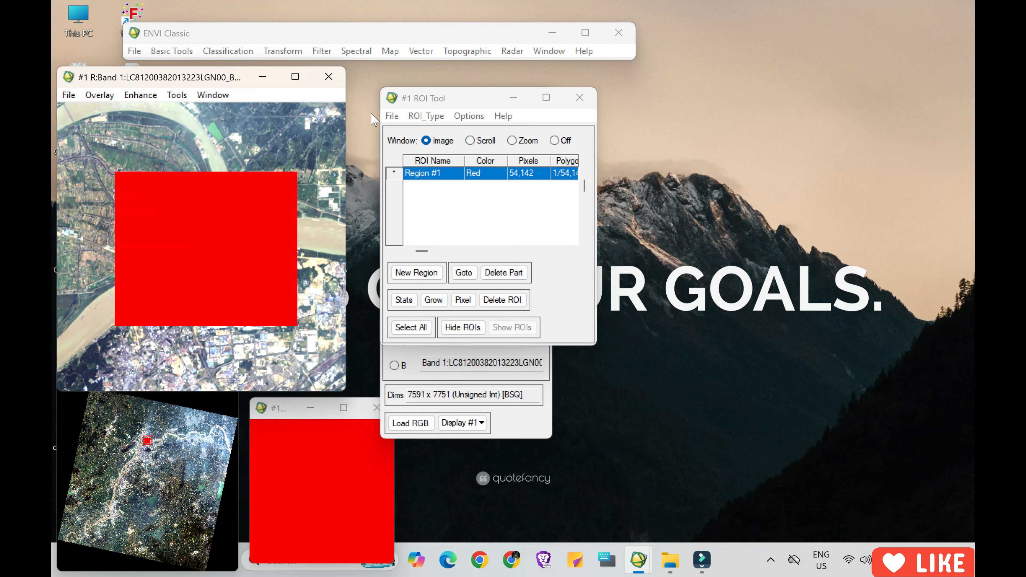
Set up a spatial subset of the B4 file via Region #1, masking pixels outside the ROI with background value 0.
click(396, 118)
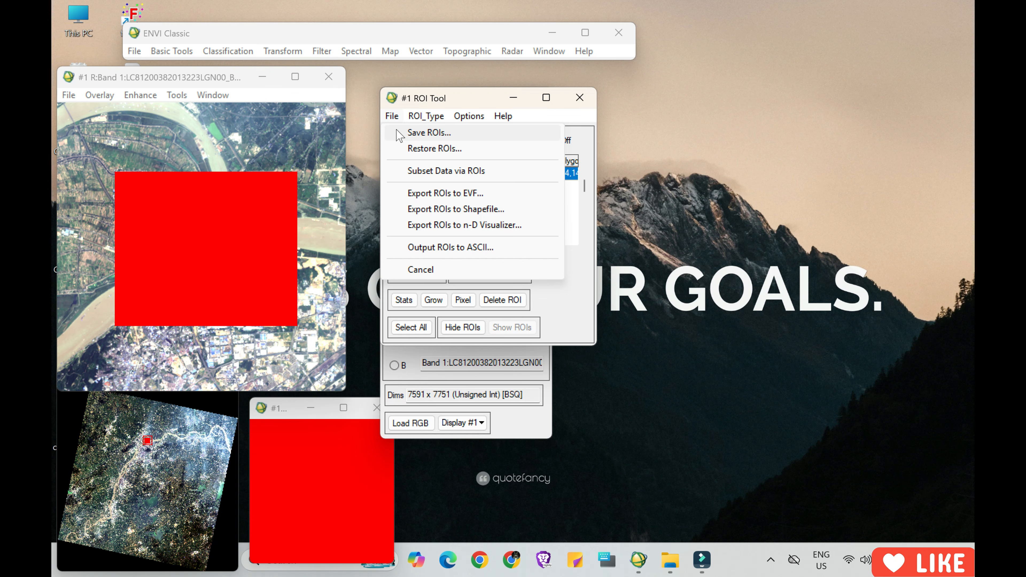
click(429, 170)
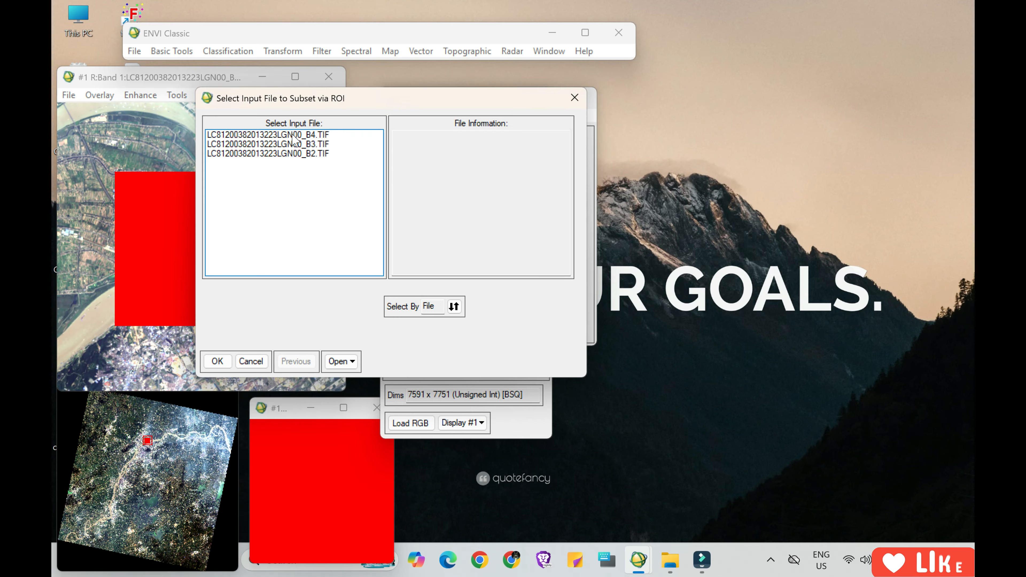
click(292, 138)
click(218, 361)
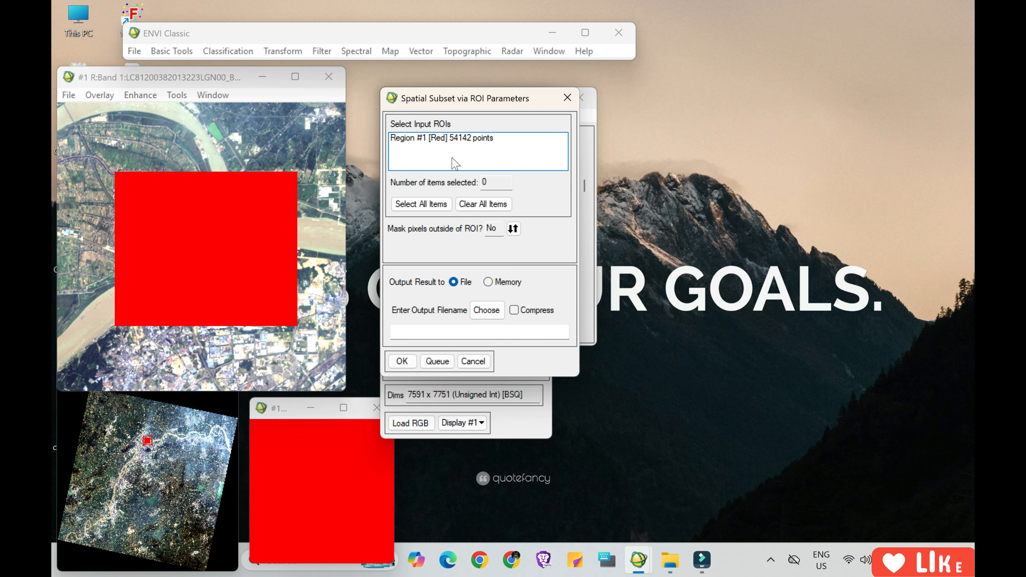
click(419, 205)
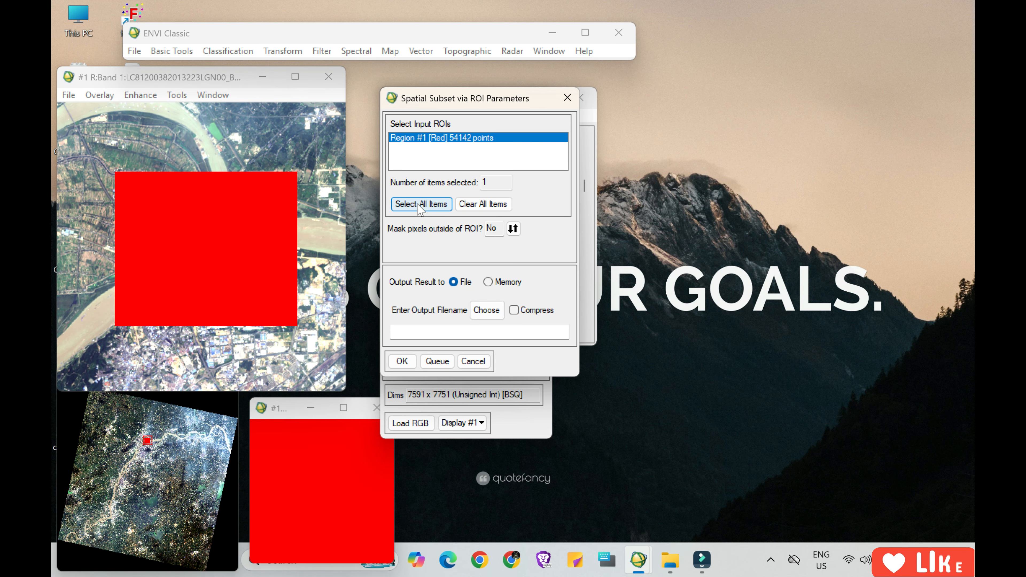
click(513, 229)
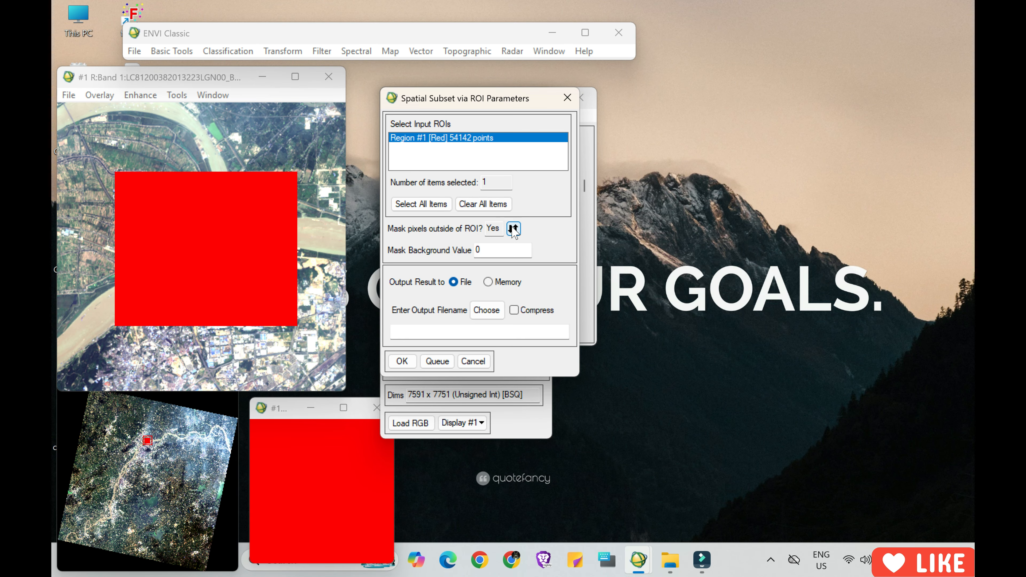
click(501, 250)
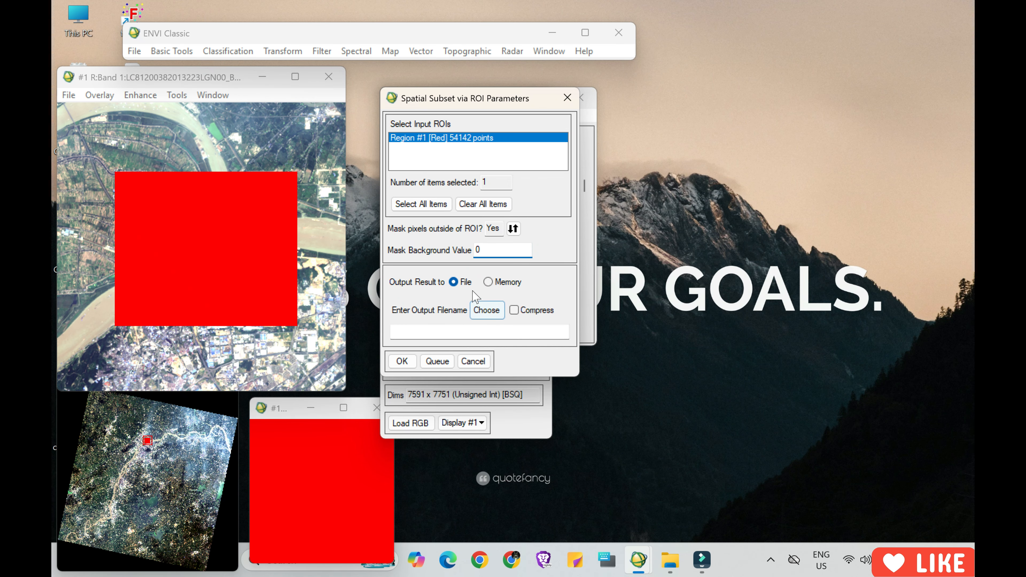
Output the masked subset to a file named roi_Rectangle in D:\Lab\output and run the subset.
click(487, 312)
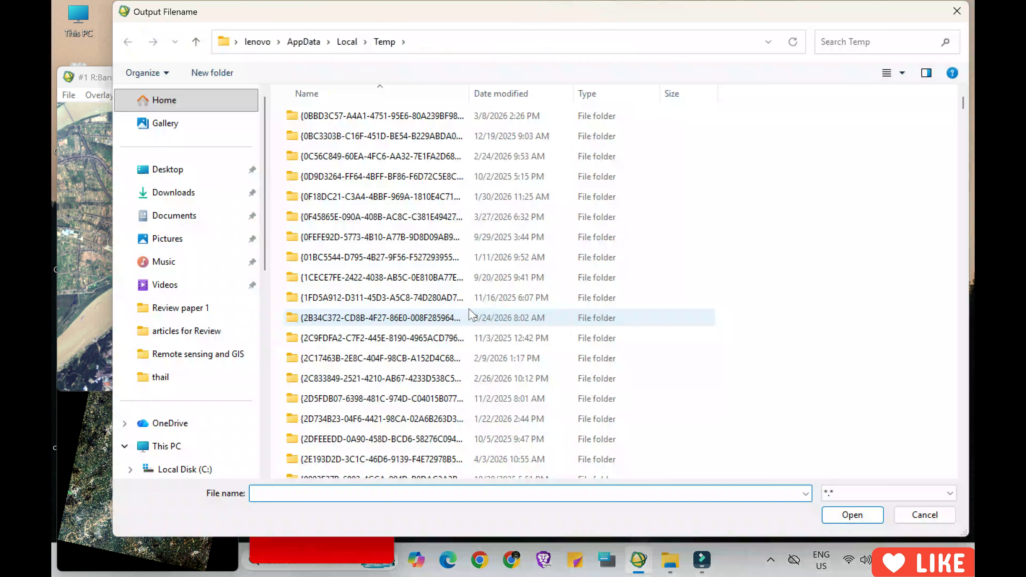
scroll(197, 333, down, 4)
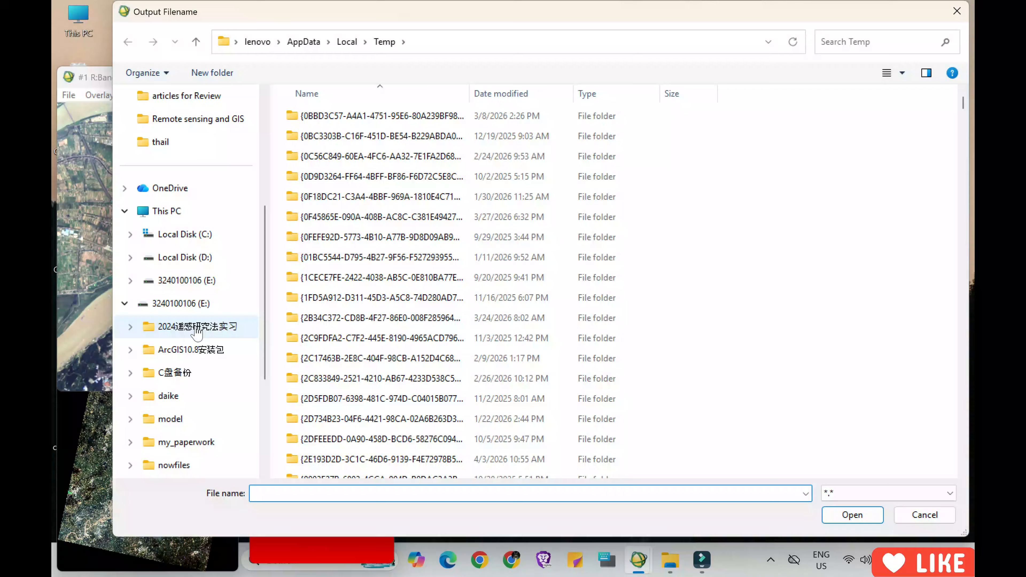
click(191, 258)
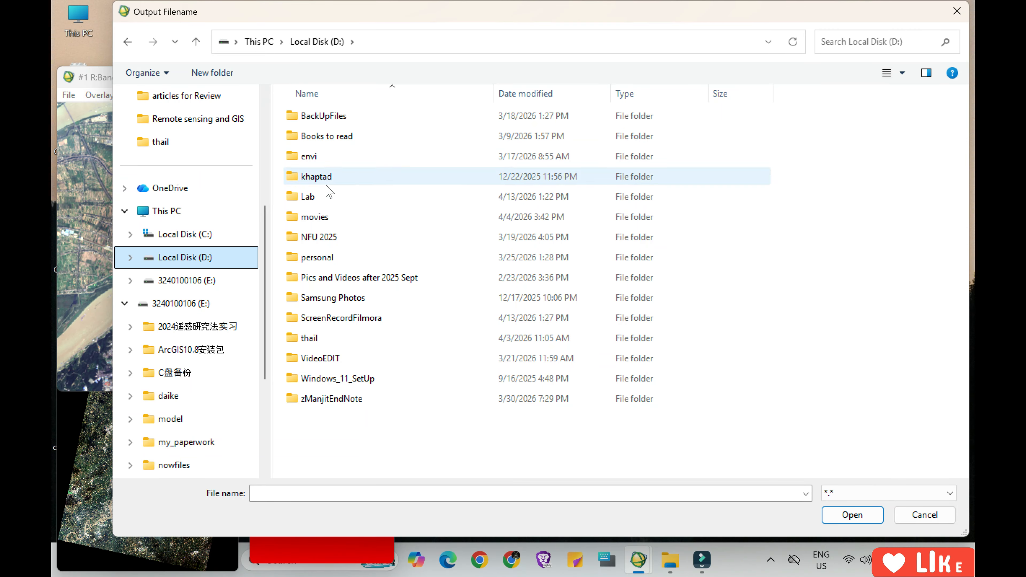
double_click(327, 197)
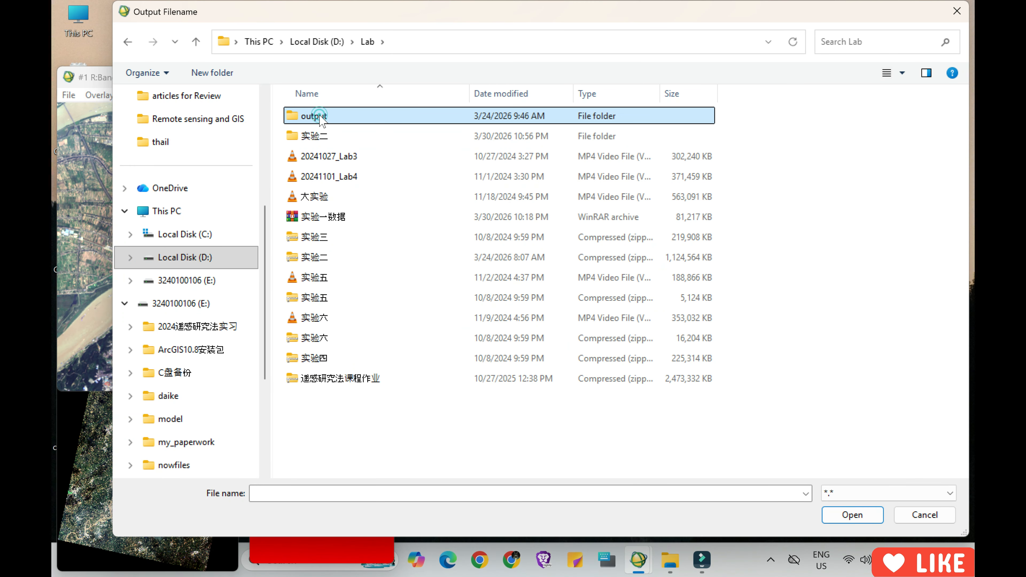
double_click(314, 117)
click(336, 488)
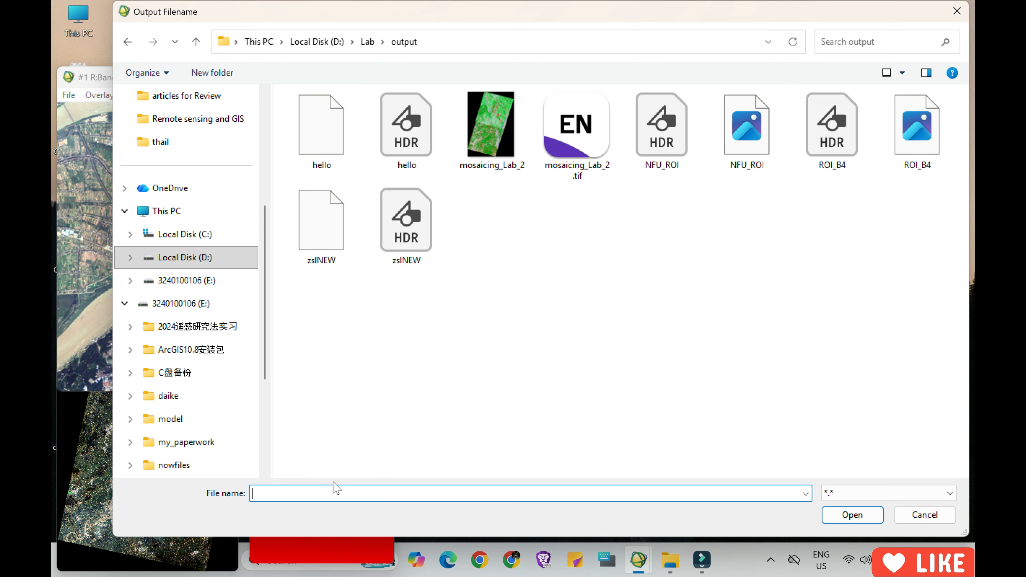
text(roi)
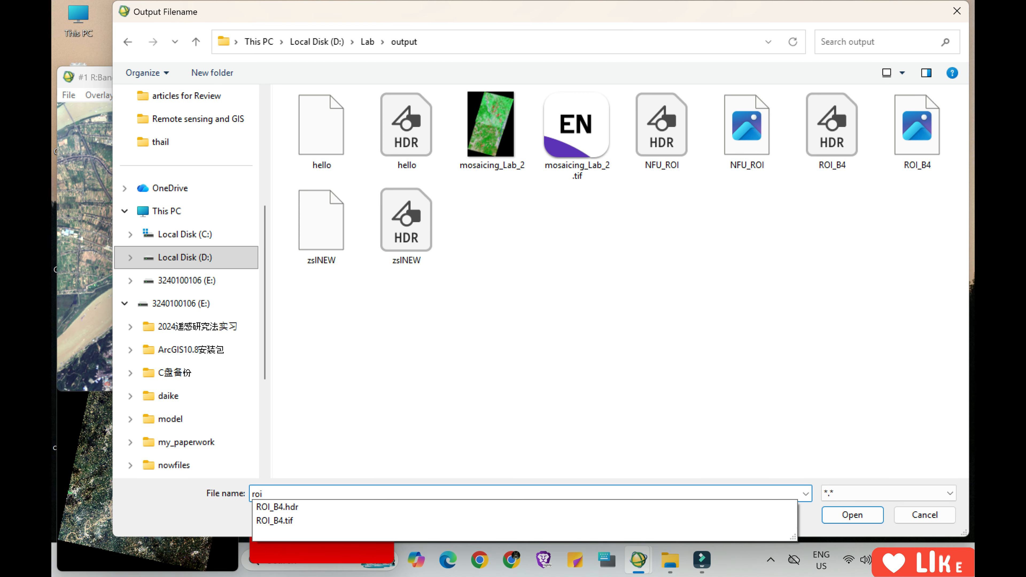
text(_Rectangle)
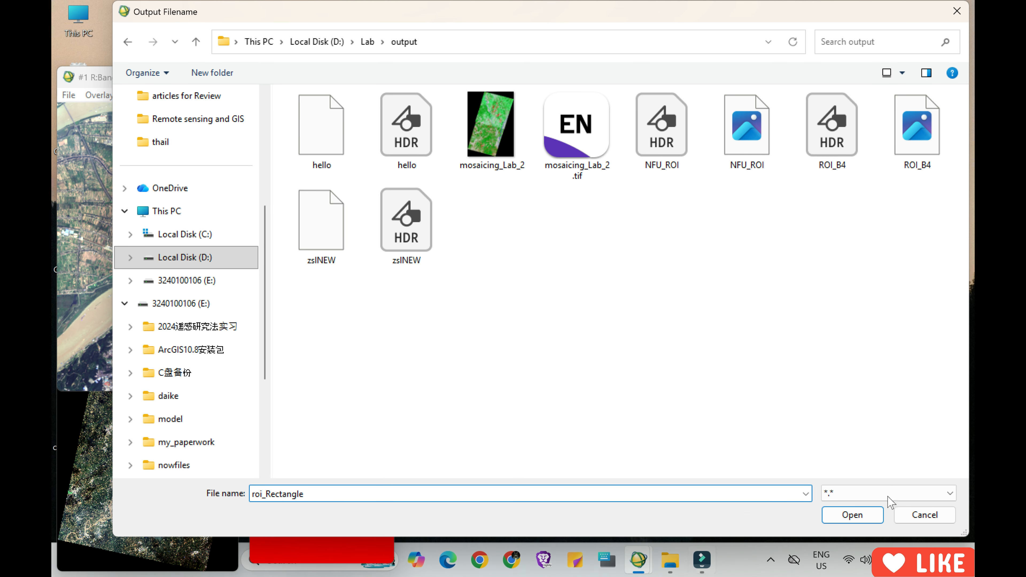
click(853, 514)
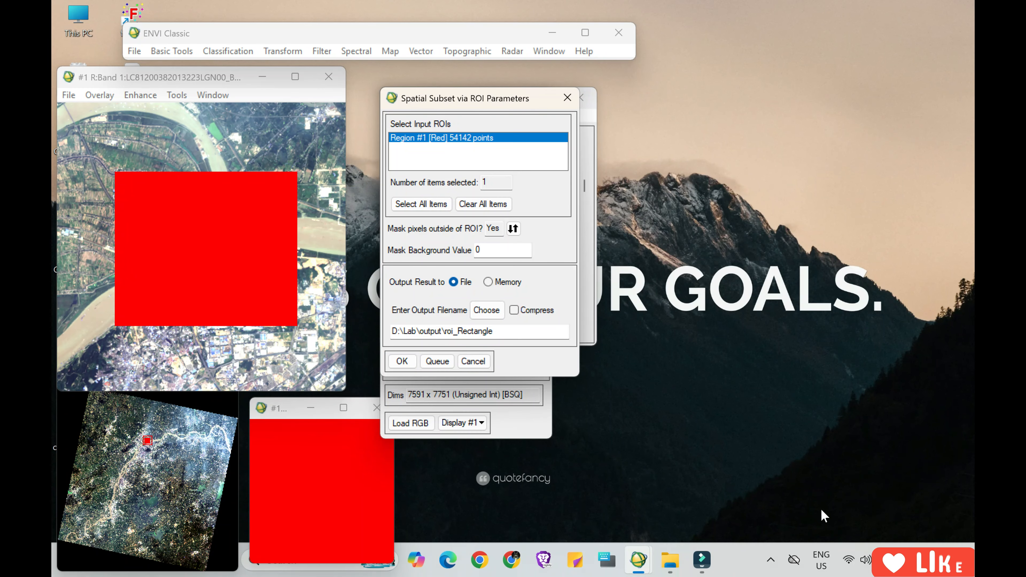
click(402, 361)
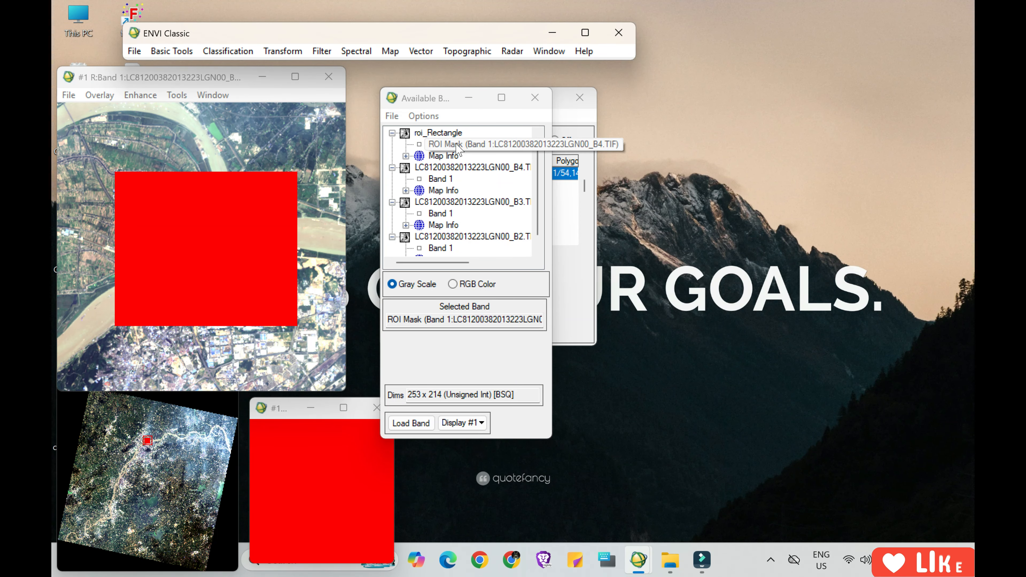
Load the ROI mask band of roi_Rectangle in gray scale and rearrange the image, zoom and main windows.
click(443, 145)
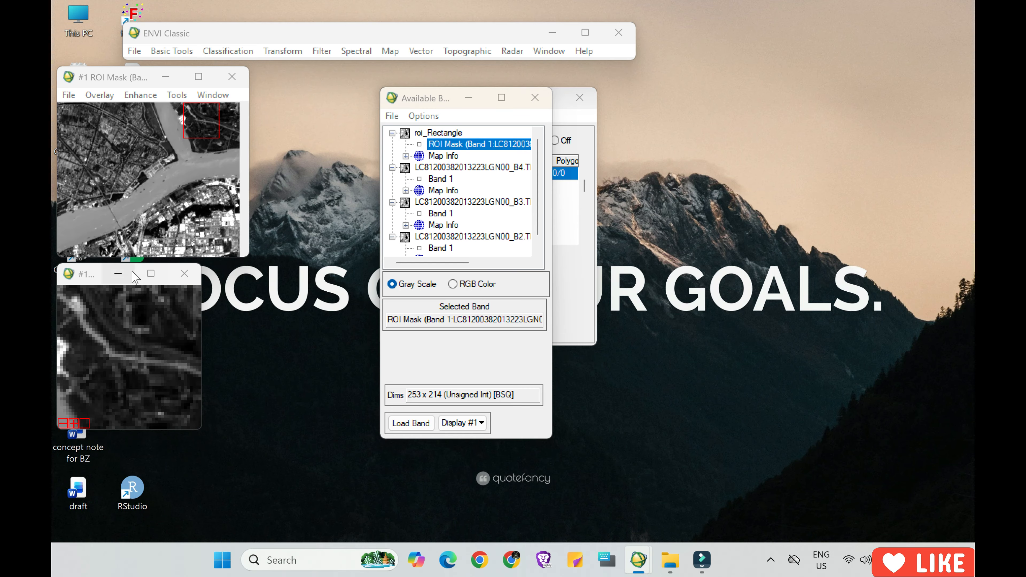
drag(91, 277, 145, 297)
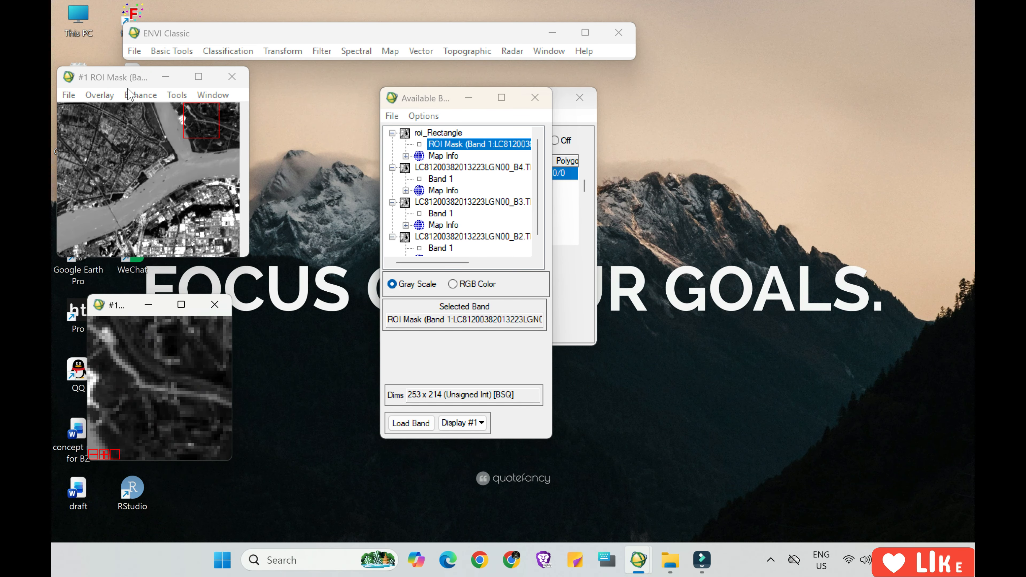
drag(130, 82, 184, 102)
drag(346, 36, 365, 47)
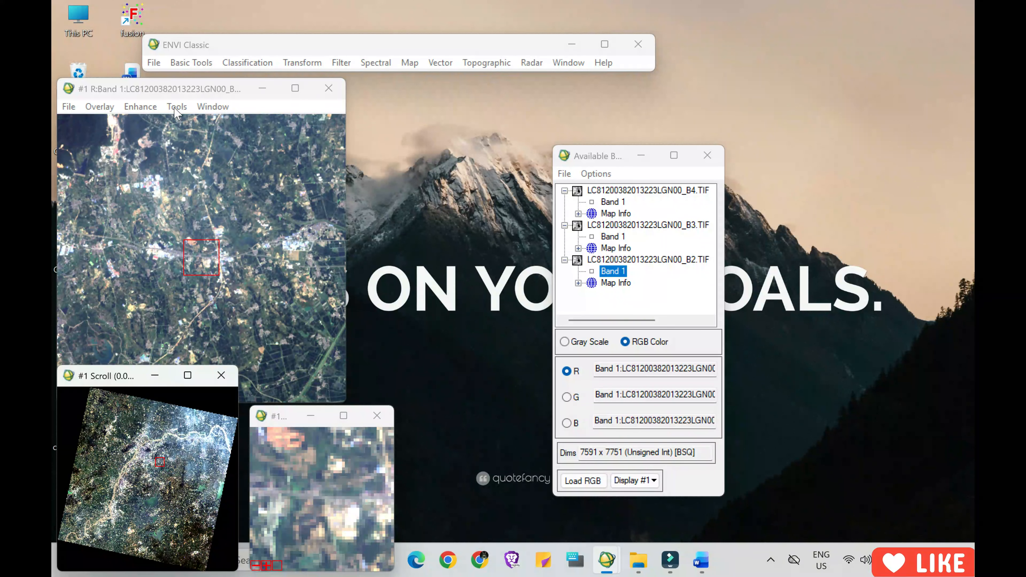
Add an irregular polygon region of interest to Region #1 on the land west of the river, with its upper edge along the road.
click(177, 107)
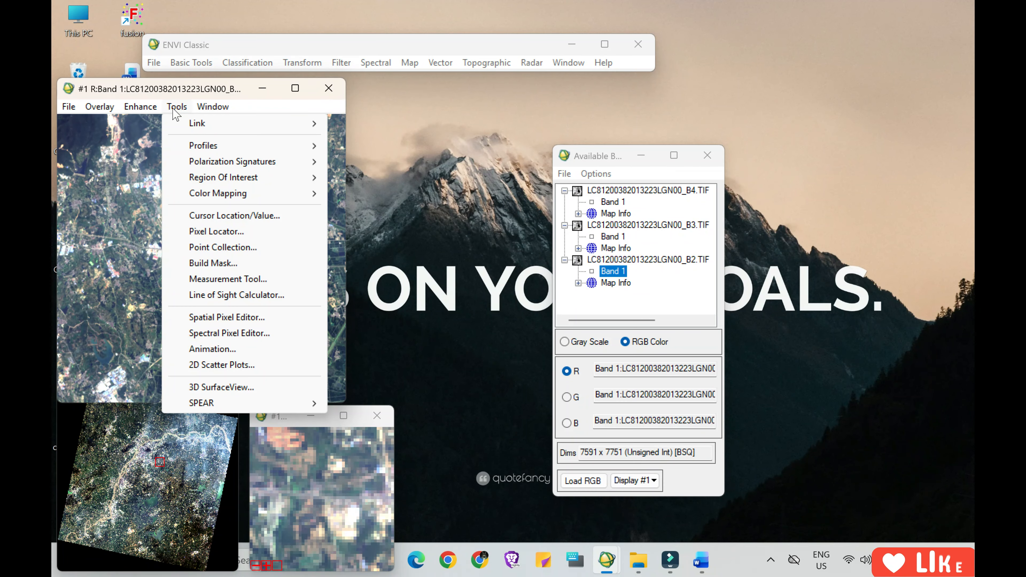
mouse_move(197, 126)
mouse_move(216, 178)
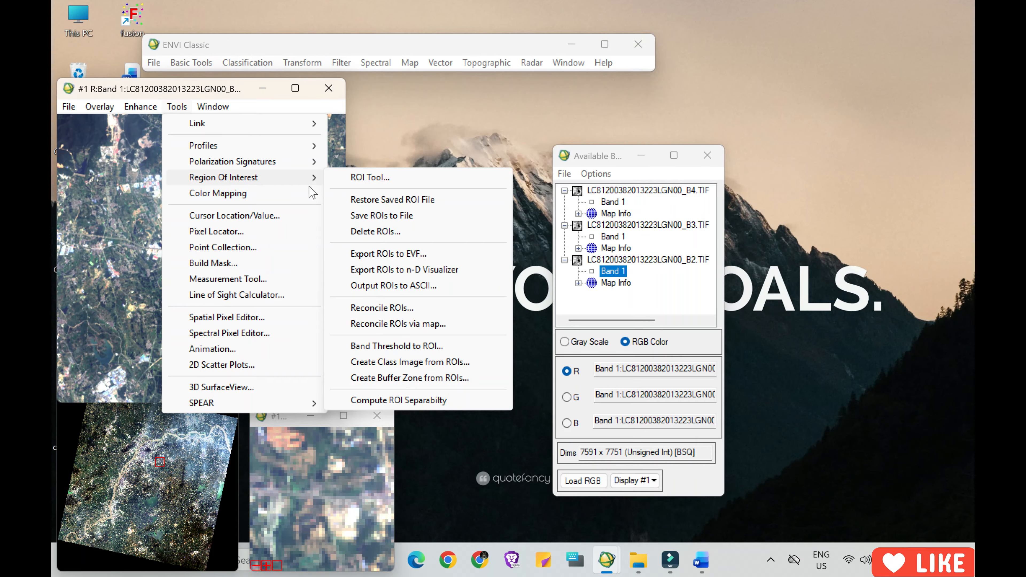
click(368, 178)
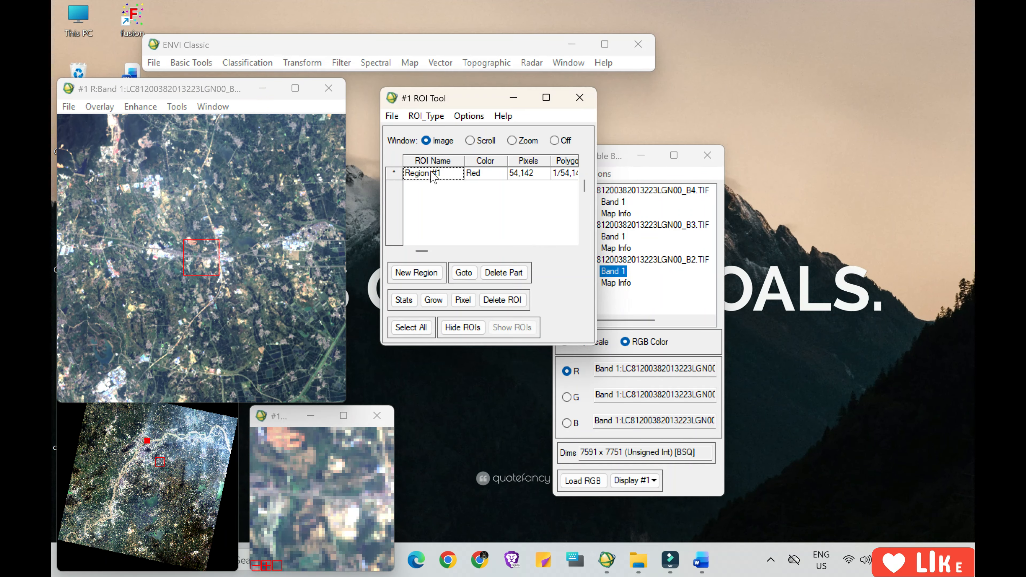
click(427, 116)
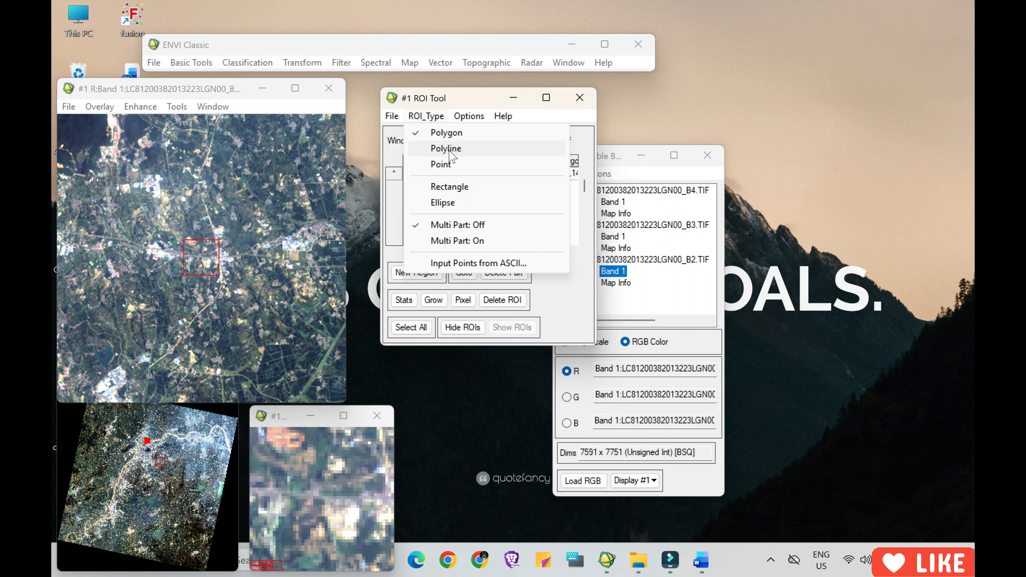
click(459, 133)
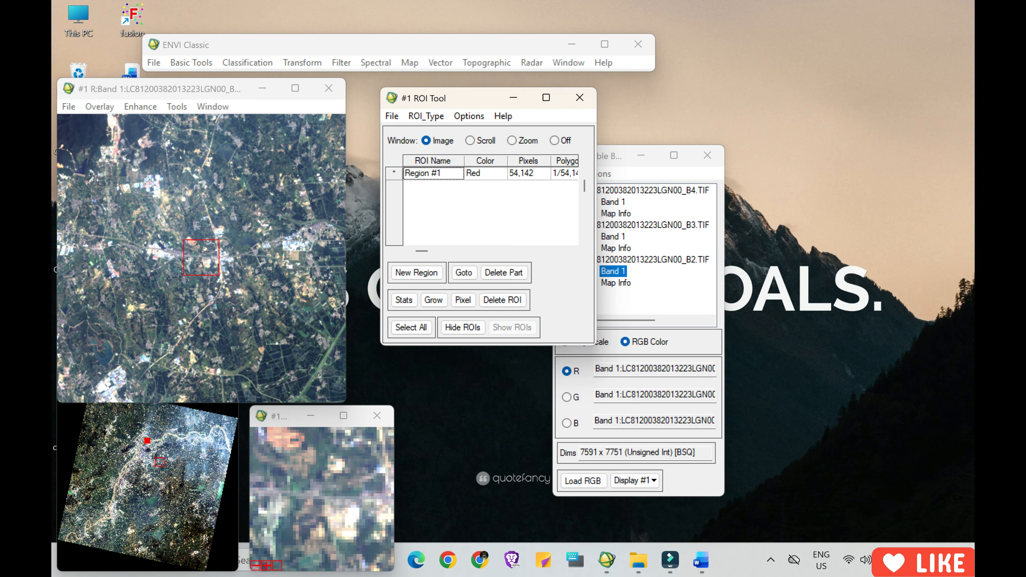
click(174, 438)
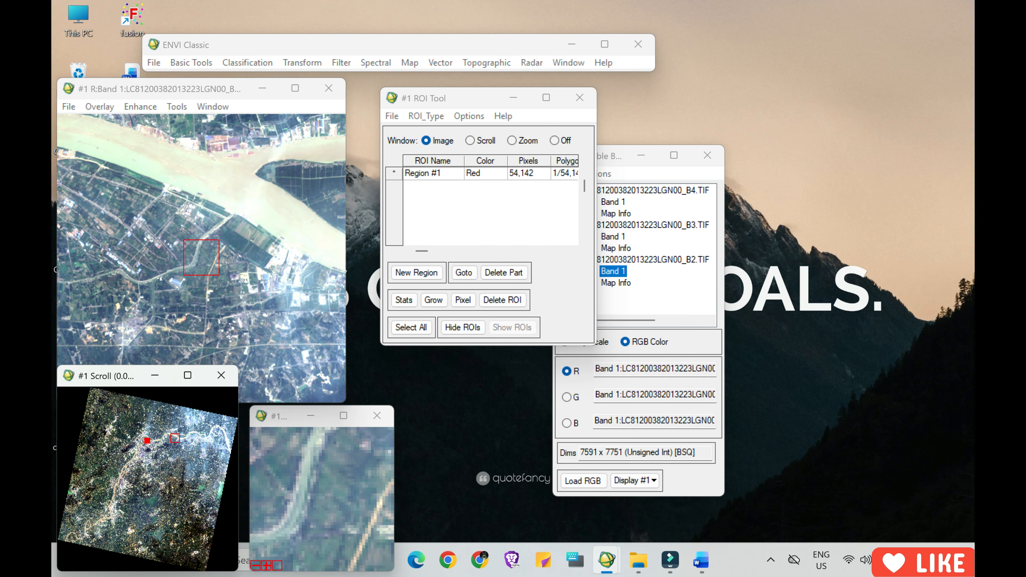
click(153, 501)
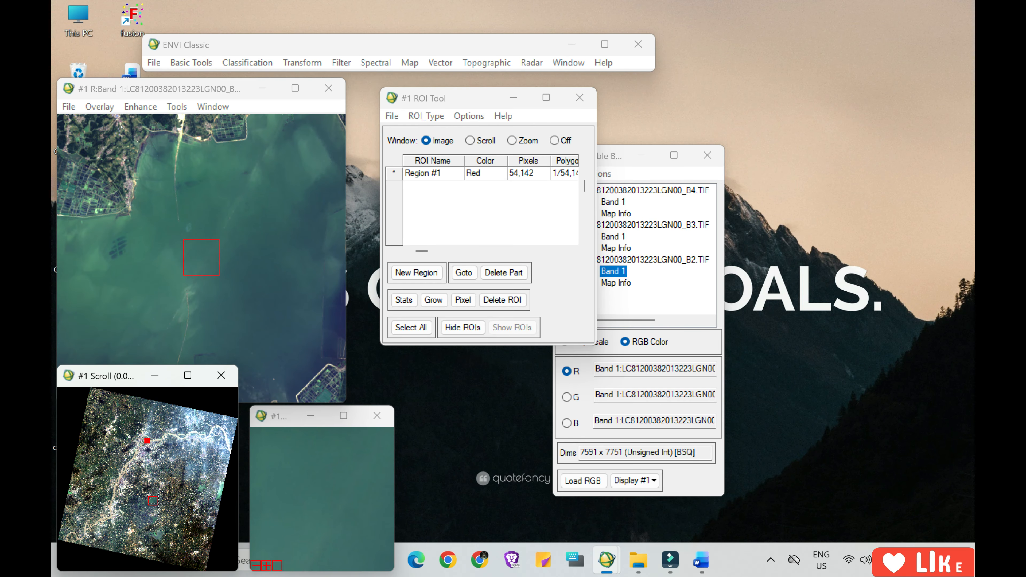
click(117, 461)
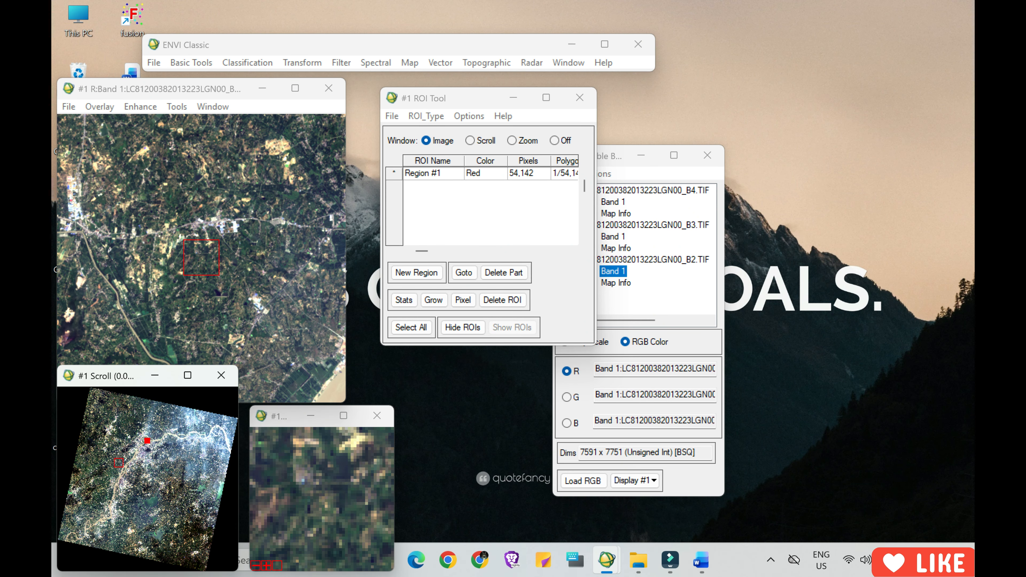
click(86, 235)
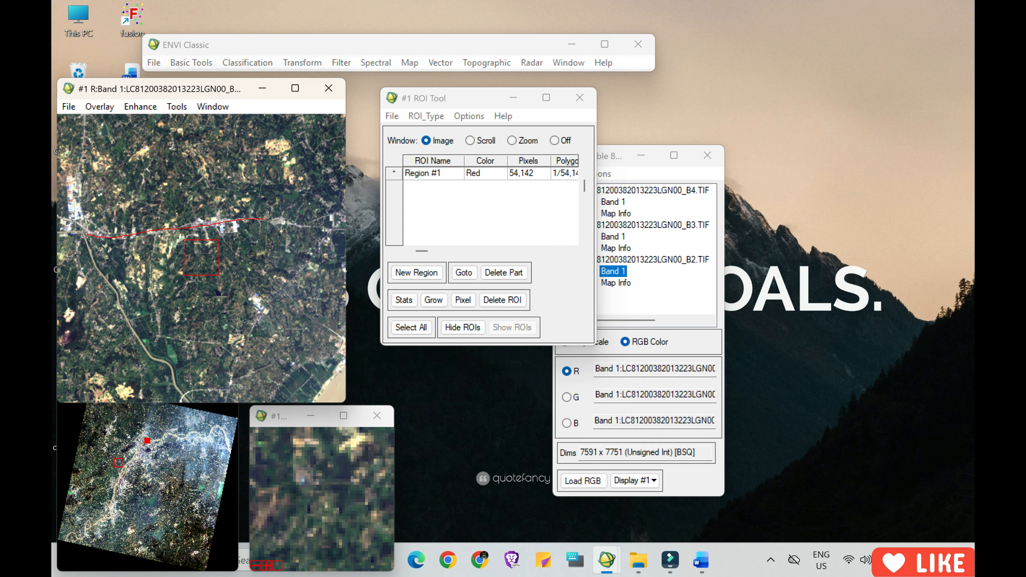
mouse_move(267, 219)
mouse_down()
mouse_move(328, 225)
mouse_move(276, 297)
mouse_up()
right_click(205, 270)
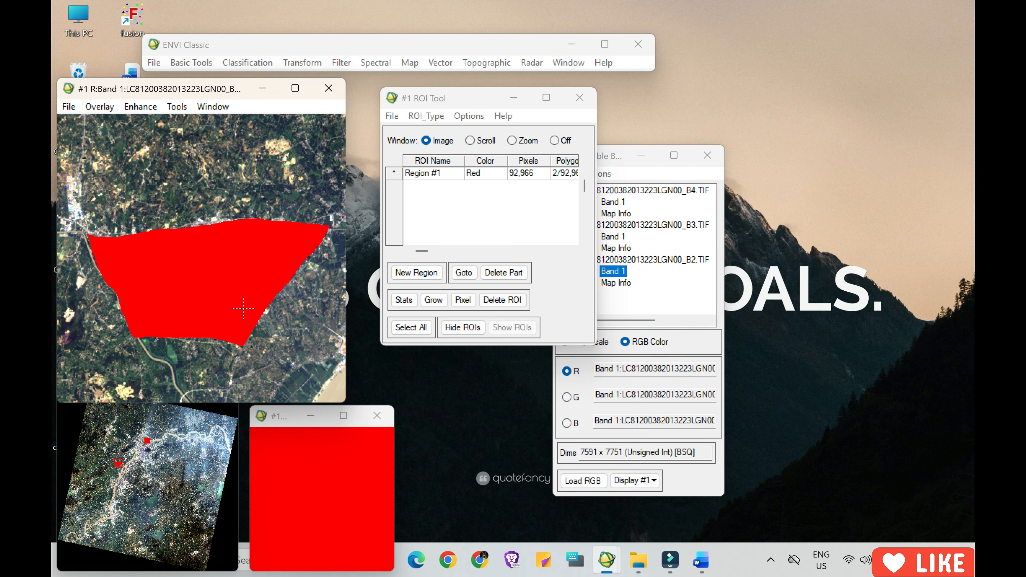
Set up a spatial subset of the B4 file via Region #1, masking pixels outside the ROI with background value 0.
click(392, 116)
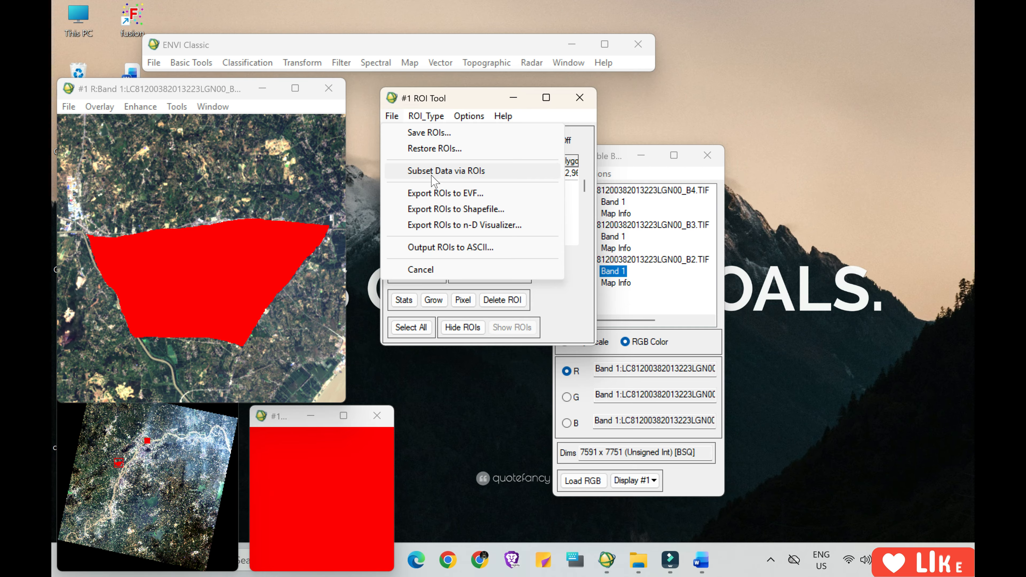
click(451, 171)
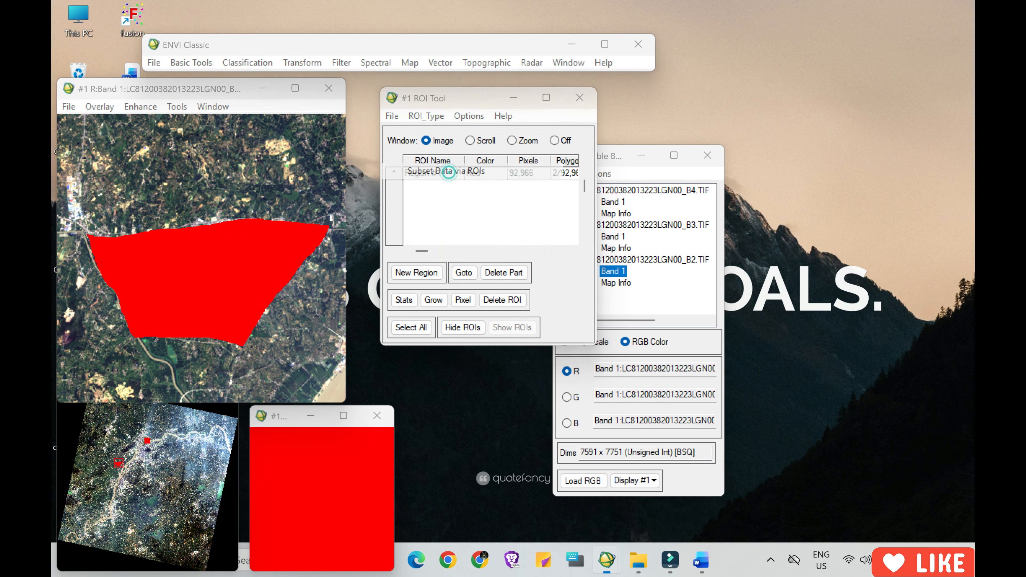
click(267, 136)
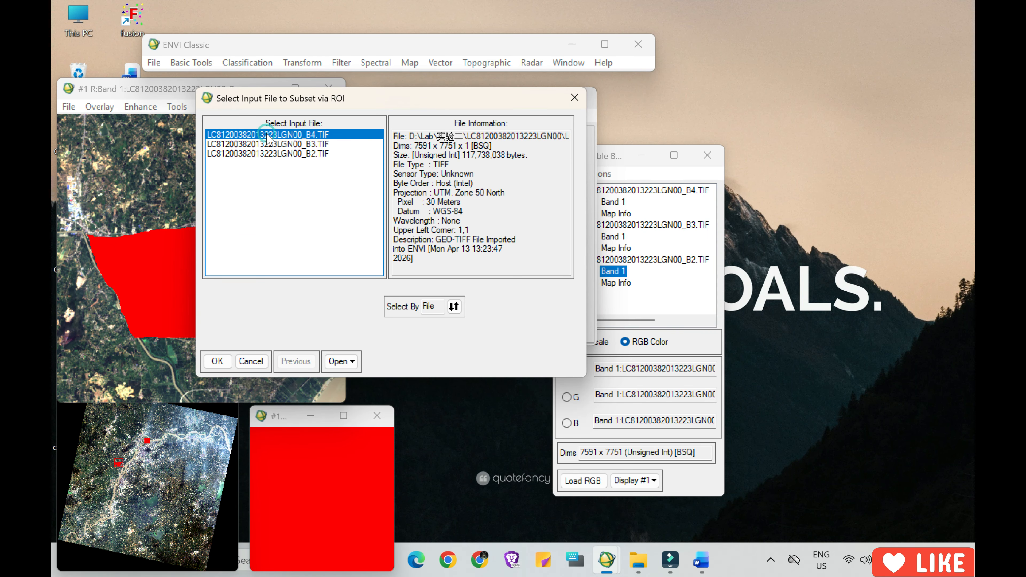
click(217, 362)
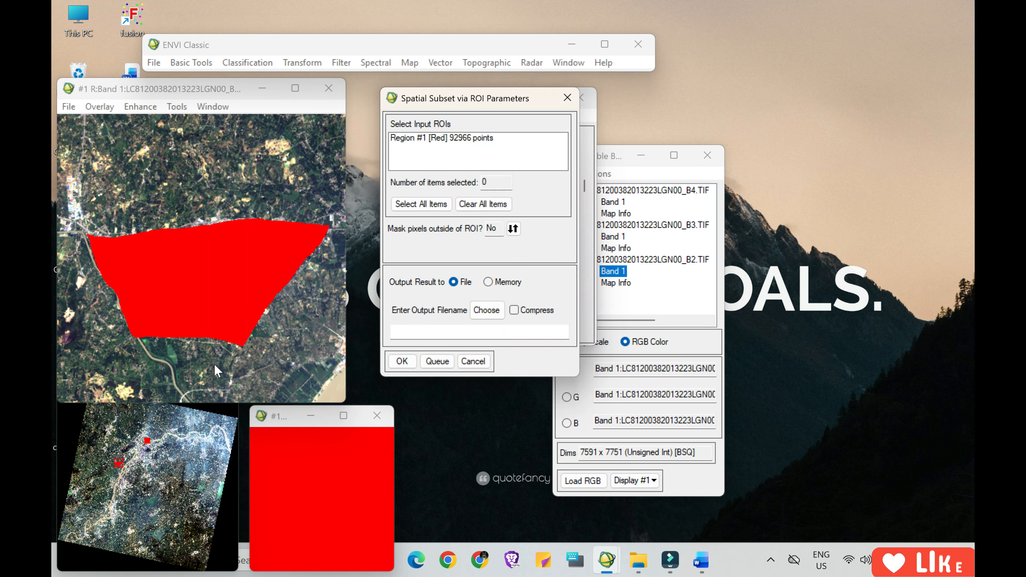
click(494, 229)
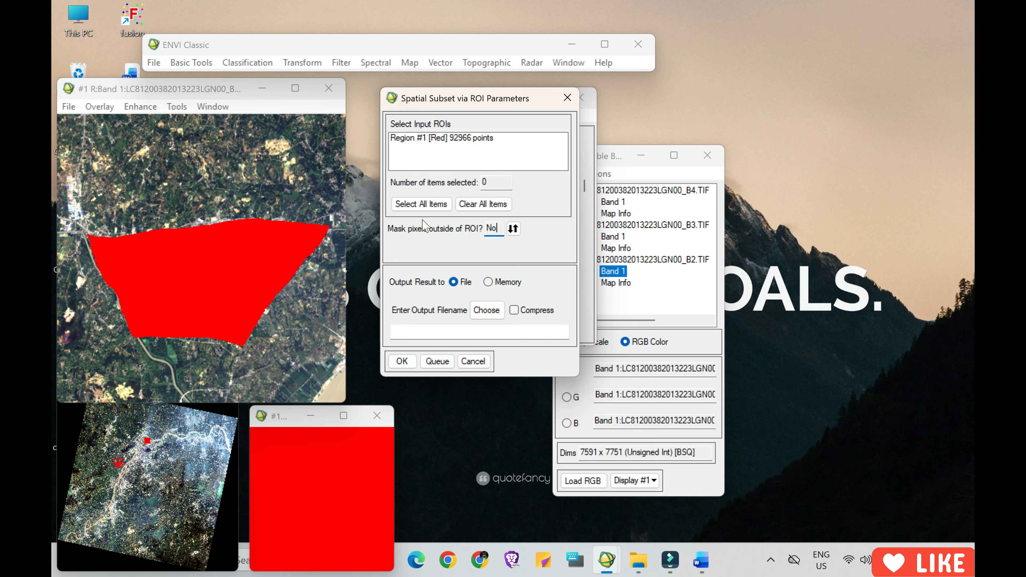
click(414, 205)
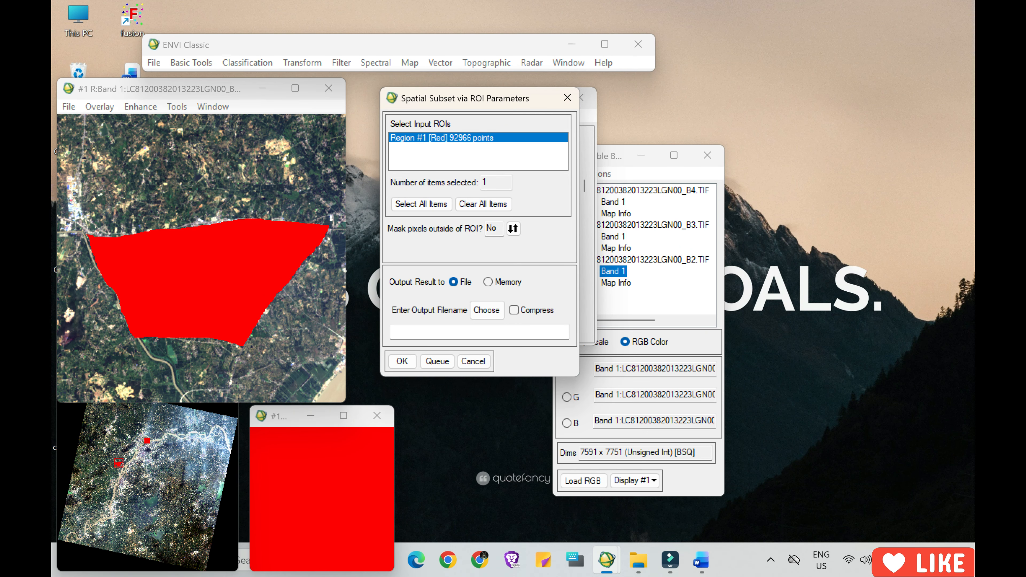
click(513, 229)
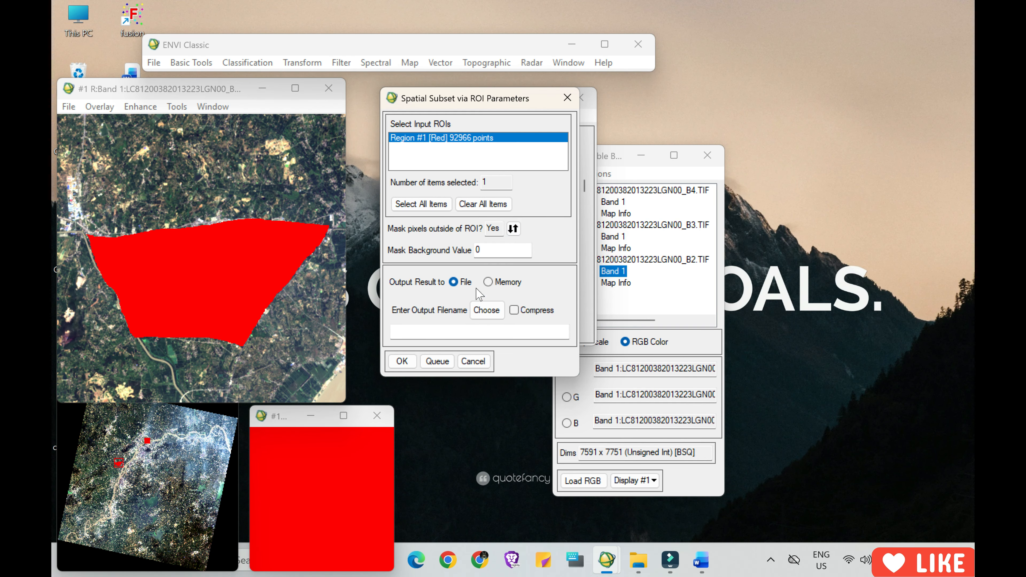
Output the masked subset to a file named roi_polygon in D:\Lab\output and run the subset.
click(483, 311)
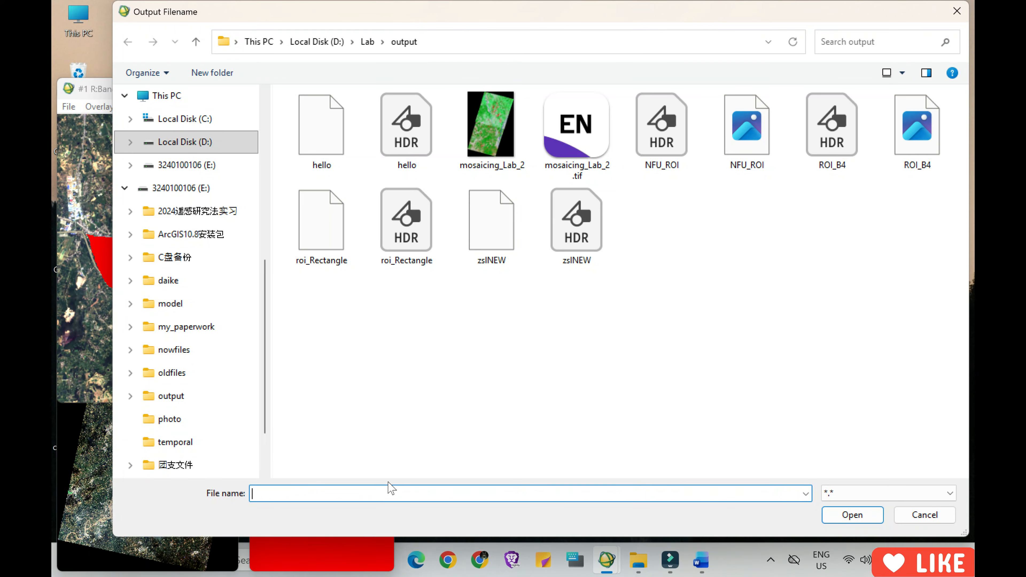
text(roi_)
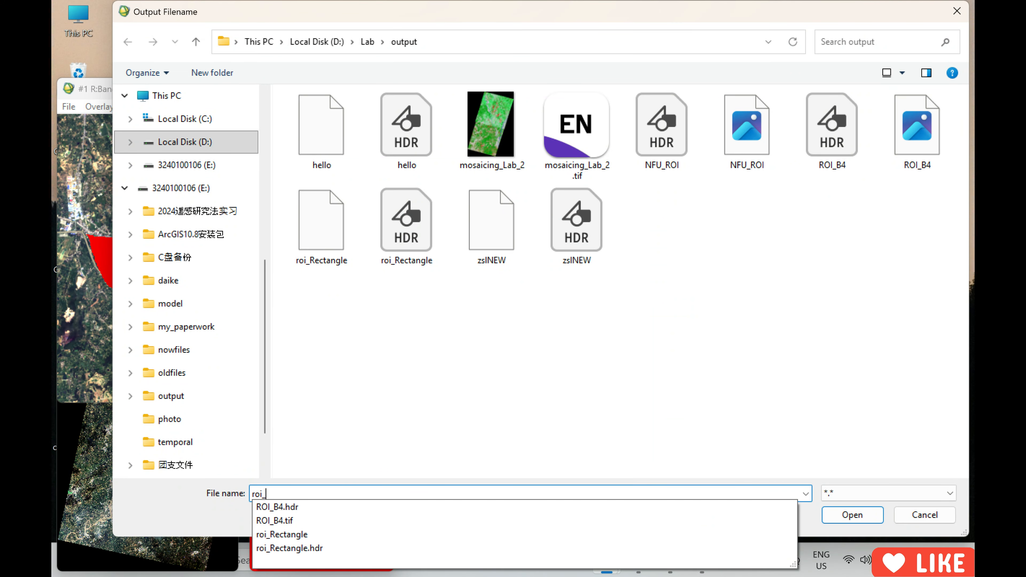
text(po)
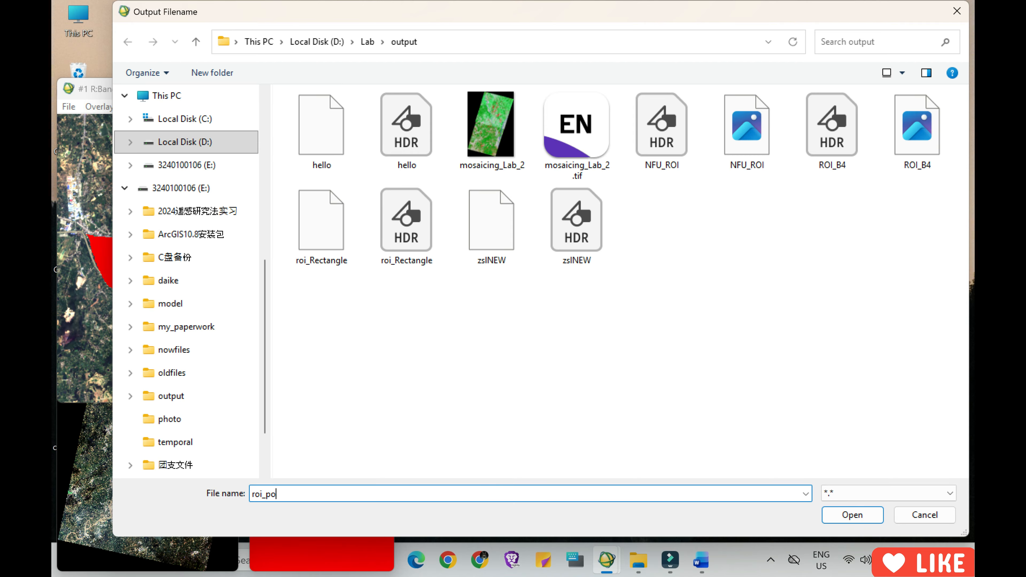
text(lygon)
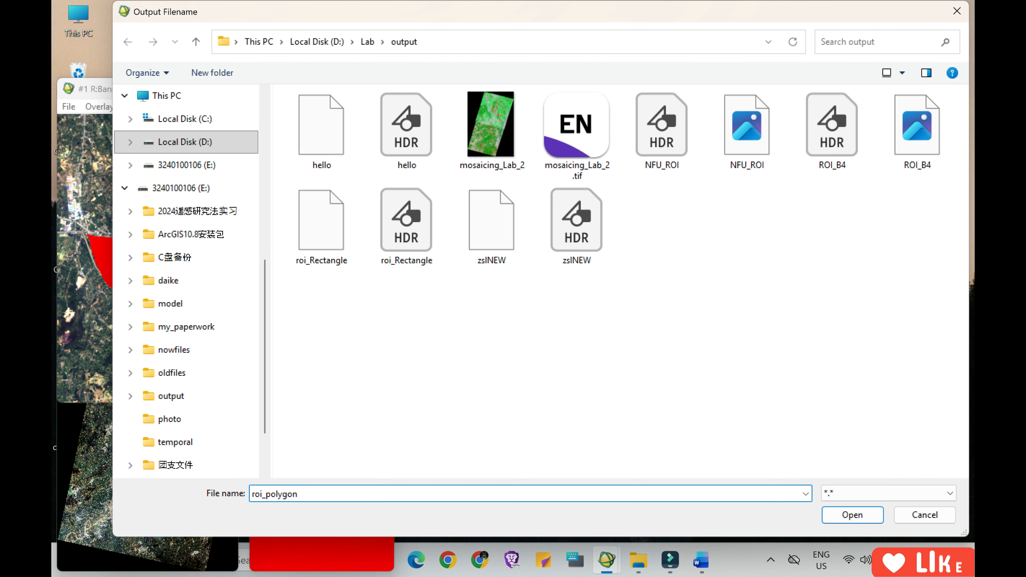
click(851, 515)
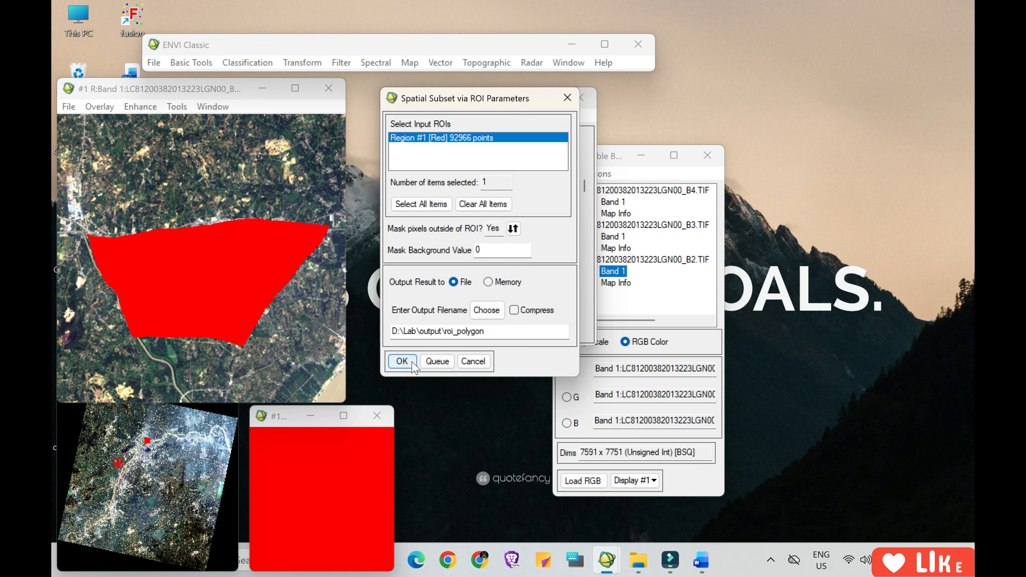
click(413, 363)
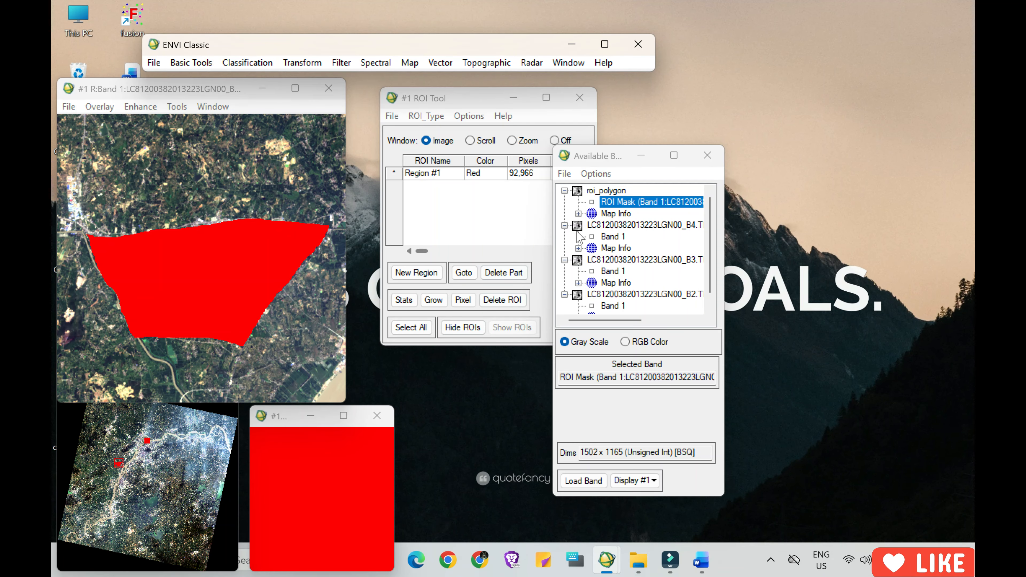
Display the ROI mask band of roi_polygon in gray scale, inspect the clipped polygon area, and clear the display windows.
double_click(624, 202)
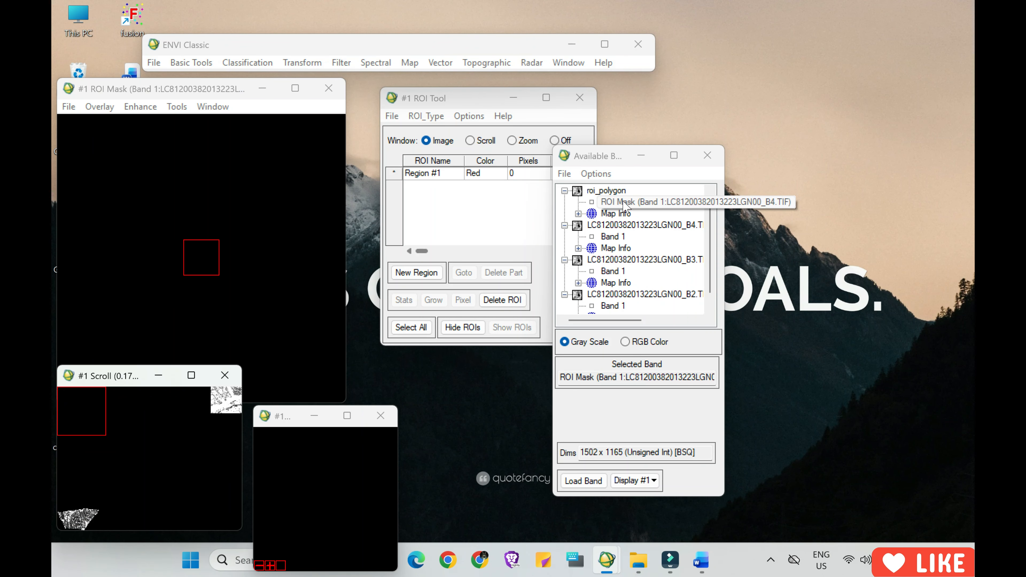
click(65, 521)
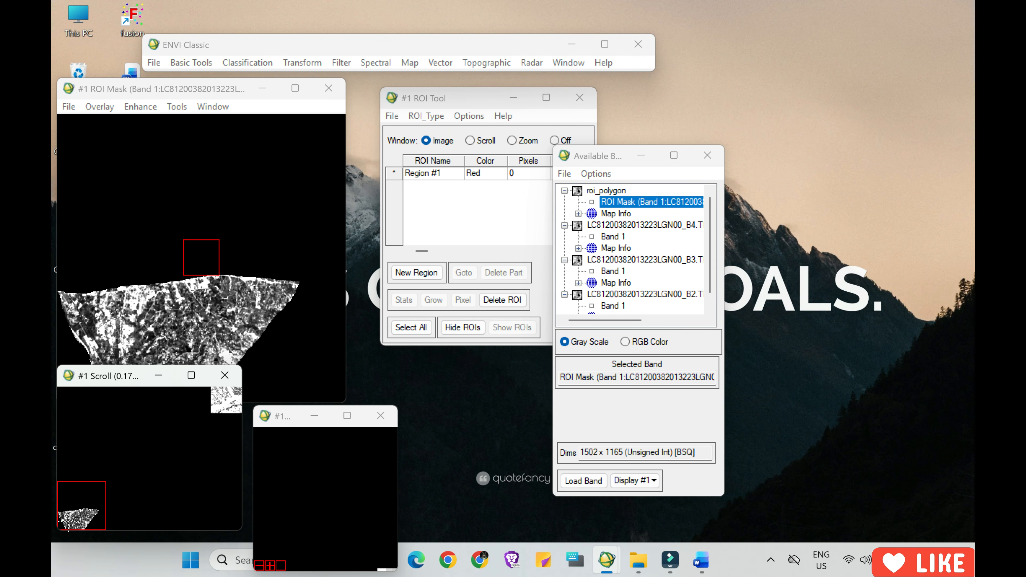
drag(207, 89, 233, 55)
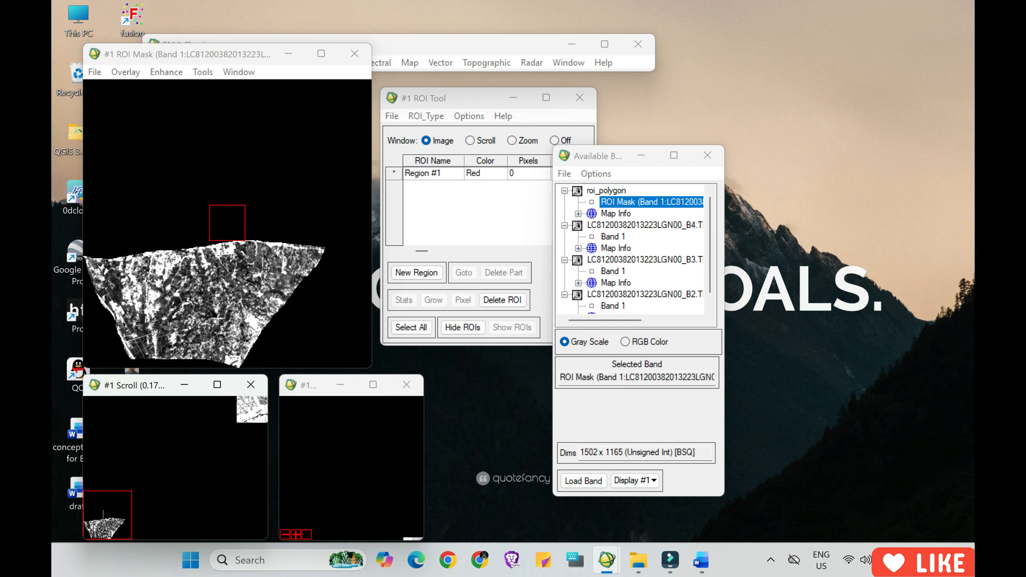
drag(104, 514, 153, 471)
click(253, 414)
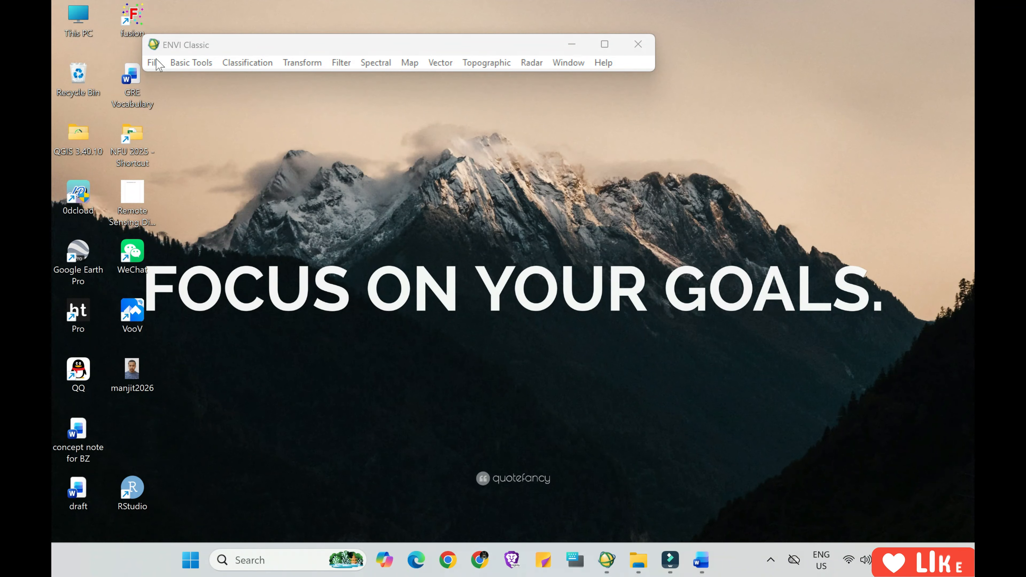
Open the image file ZSL-2015-worldview from the zsl folder under D:\Lab\实验二.
click(156, 63)
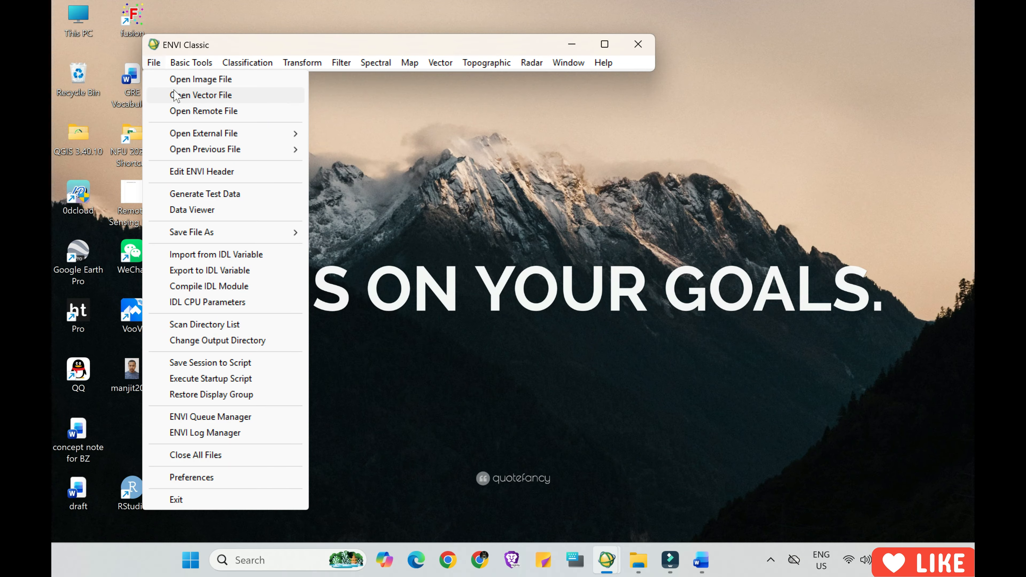
click(178, 79)
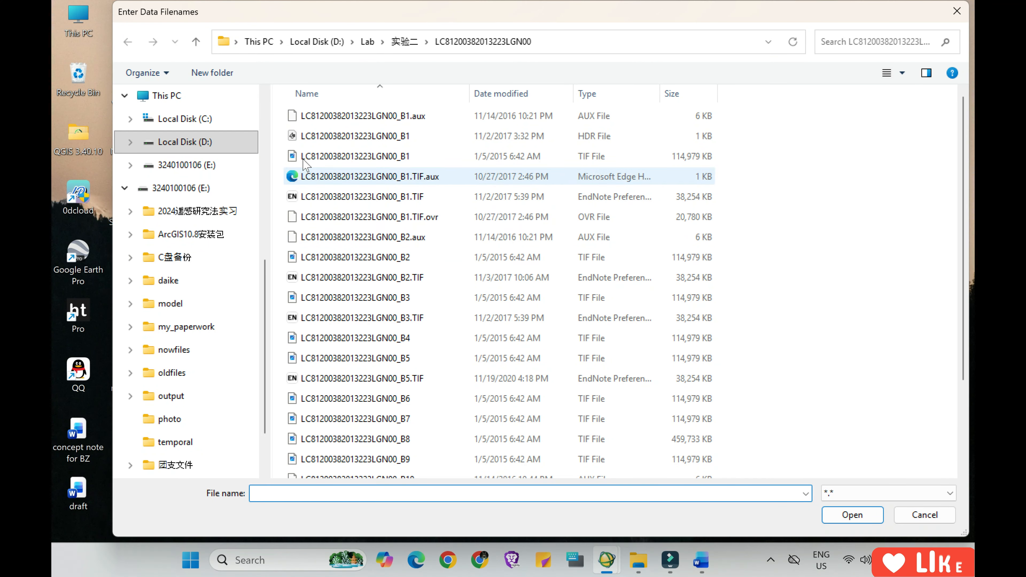
click(195, 42)
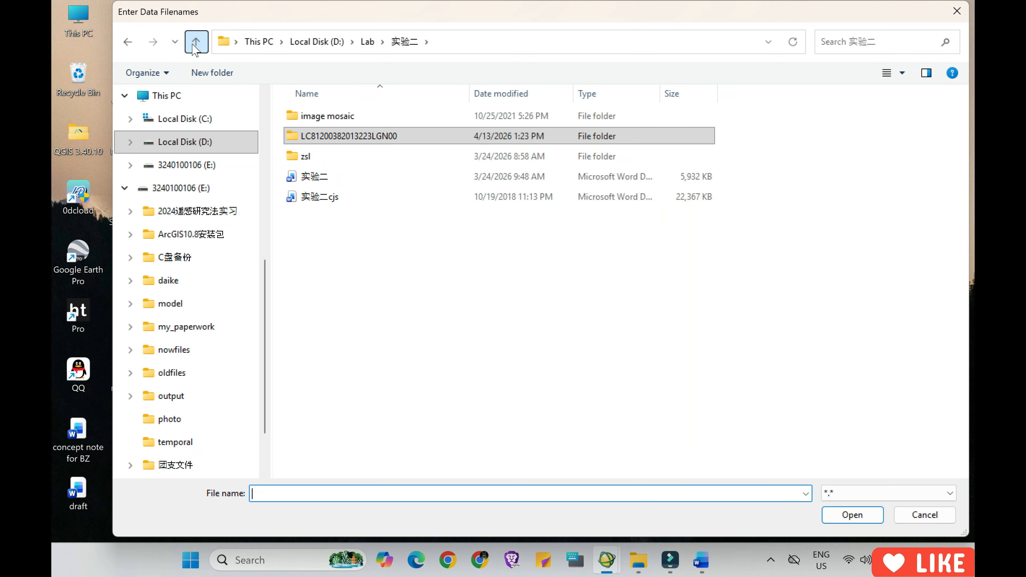
double_click(307, 158)
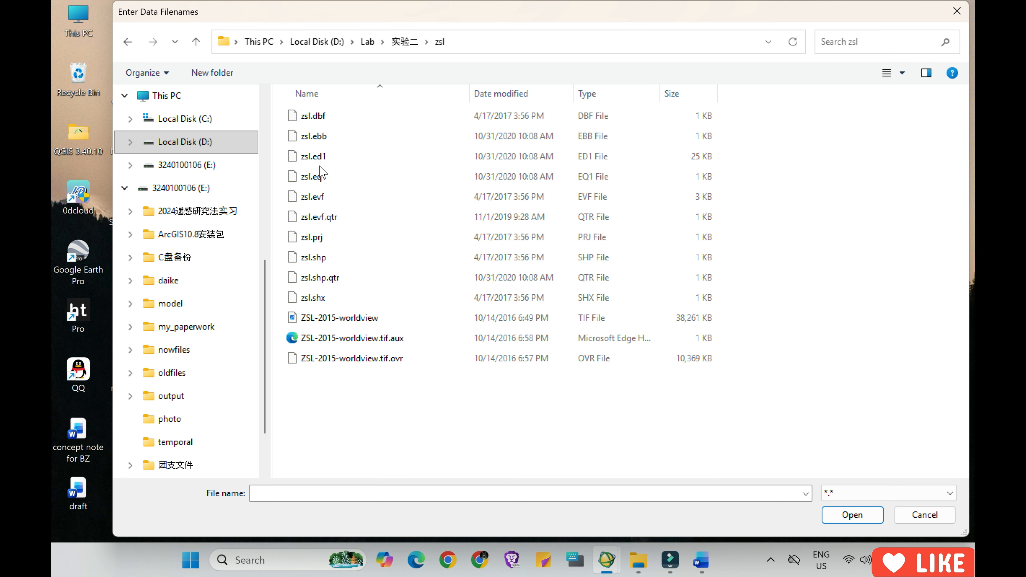
click(336, 321)
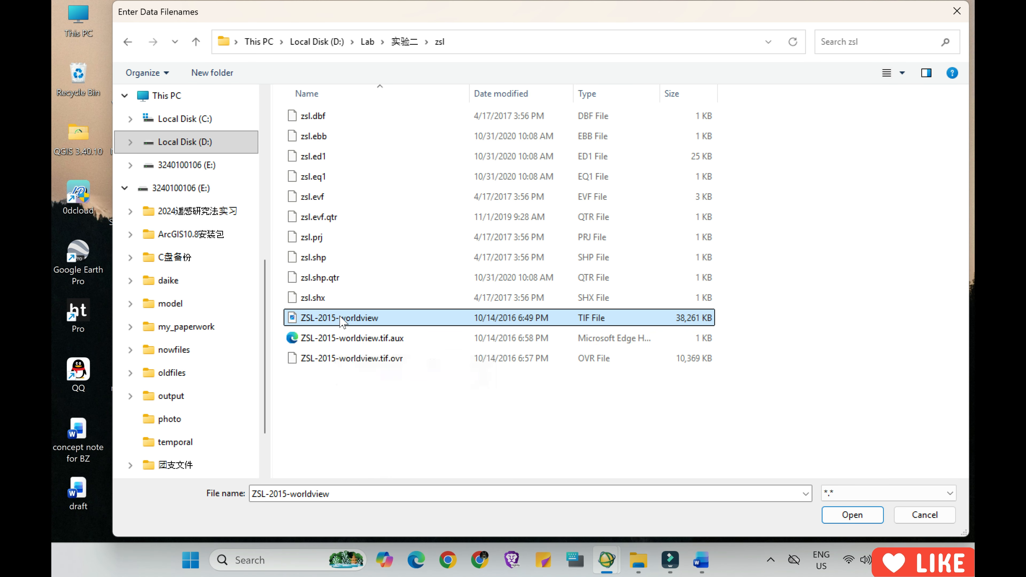
mouse_move(341, 321)
click(869, 522)
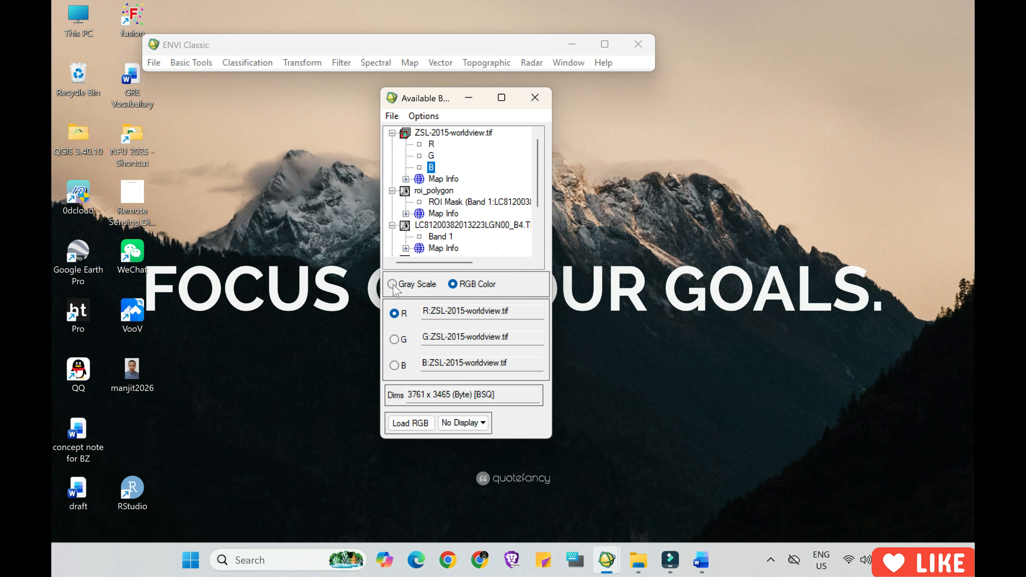
Load the R, G and B bands of ZSL-2015-worldview.tif as an RGB display and spread the windows apart.
click(418, 422)
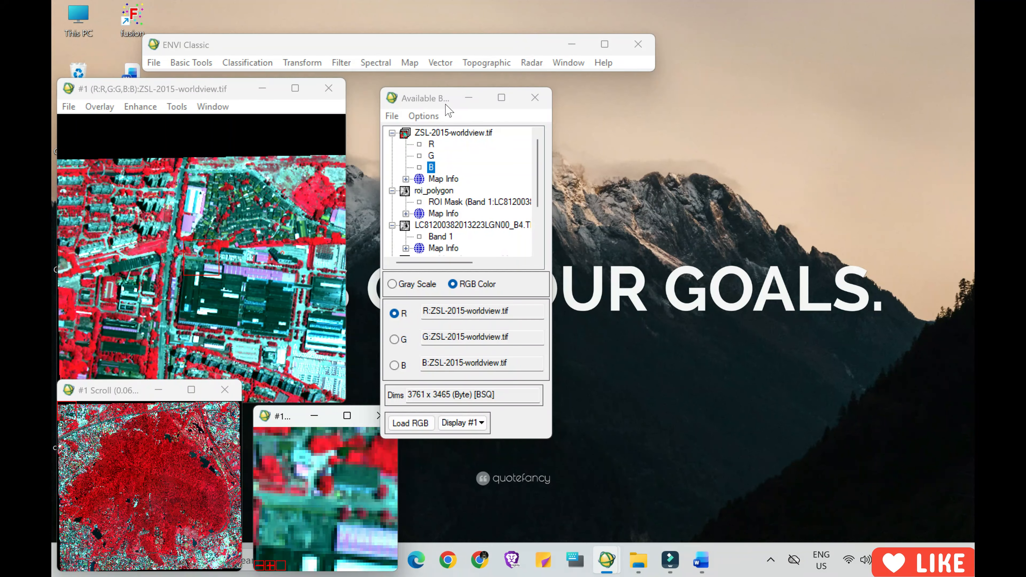
drag(449, 110, 765, 94)
click(197, 90)
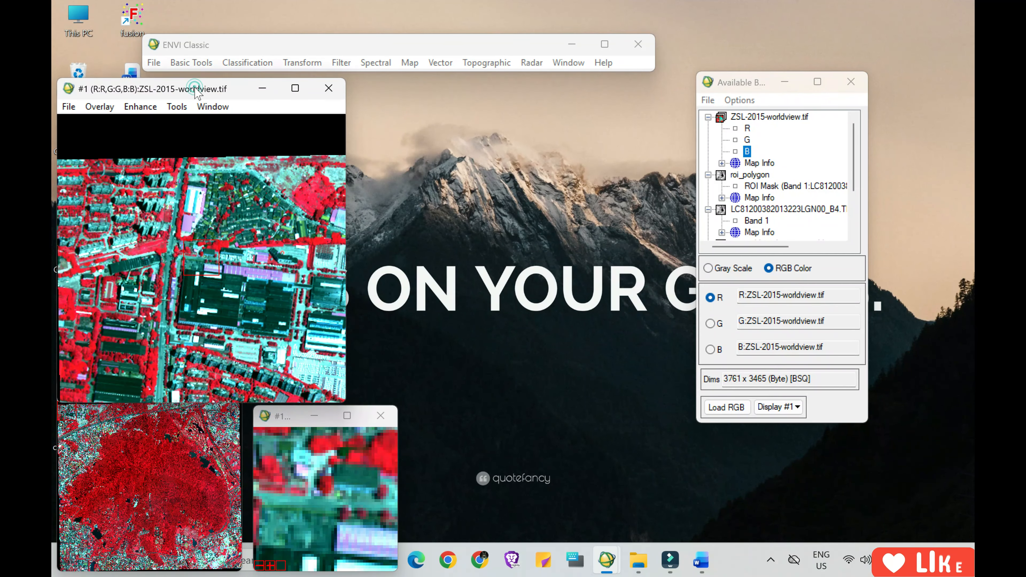
drag(197, 91, 198, 87)
drag(304, 47, 436, 25)
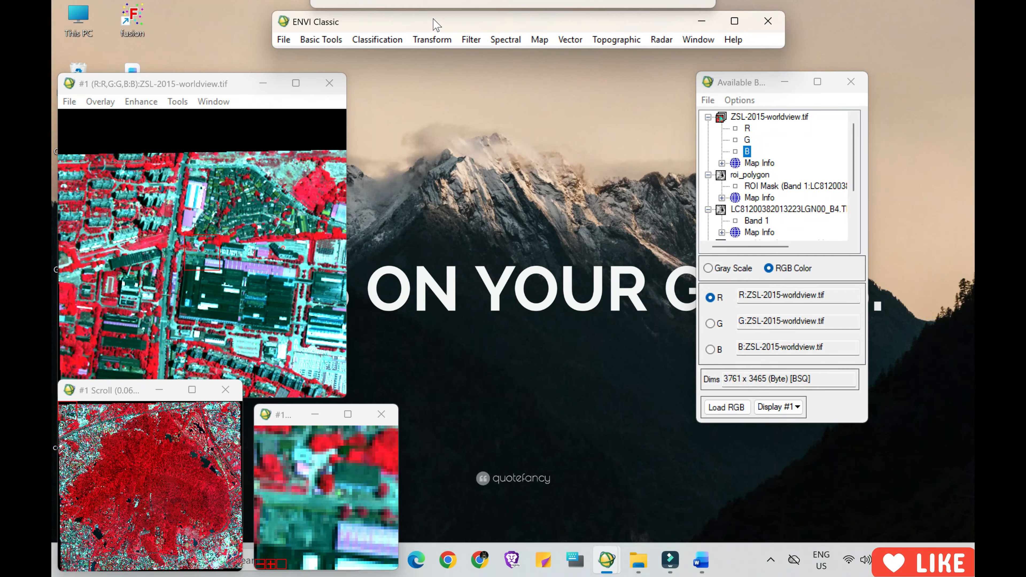
drag(133, 84, 149, 71)
Open the ENVI vector file zsl.evf from the zsl folder and select its zsl layer among the available vectors.
click(85, 89)
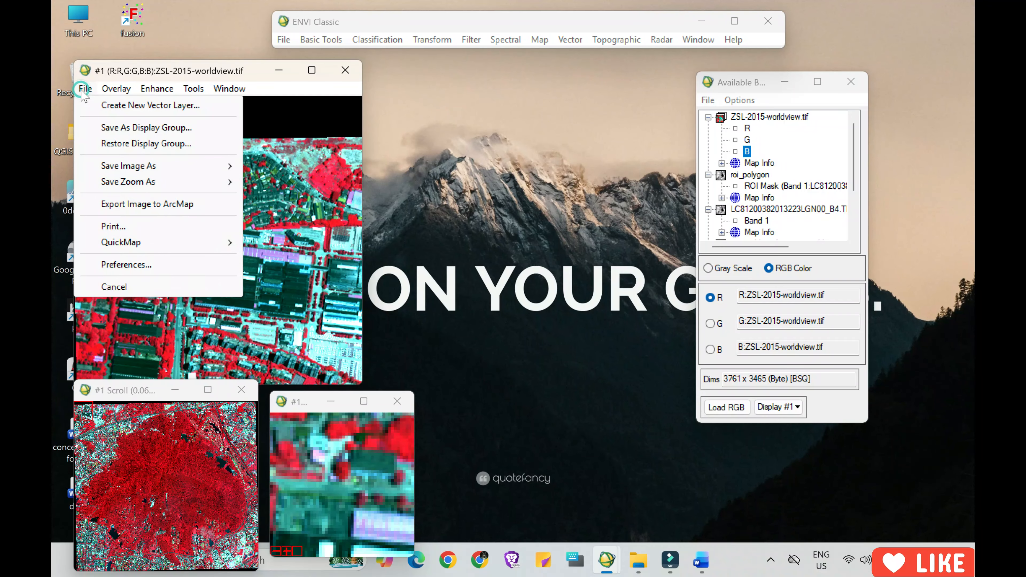
mouse_move(245, 86)
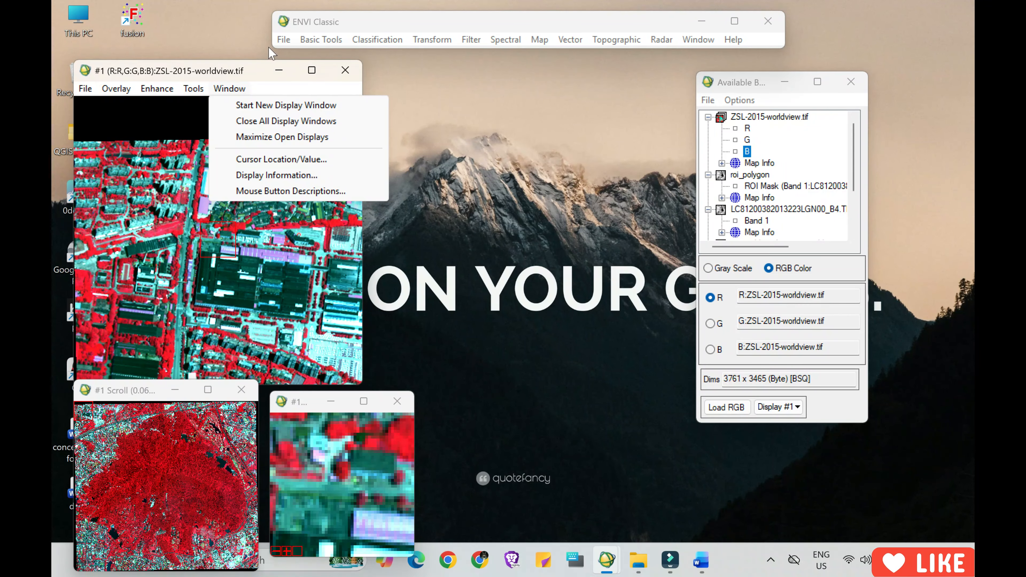
click(284, 39)
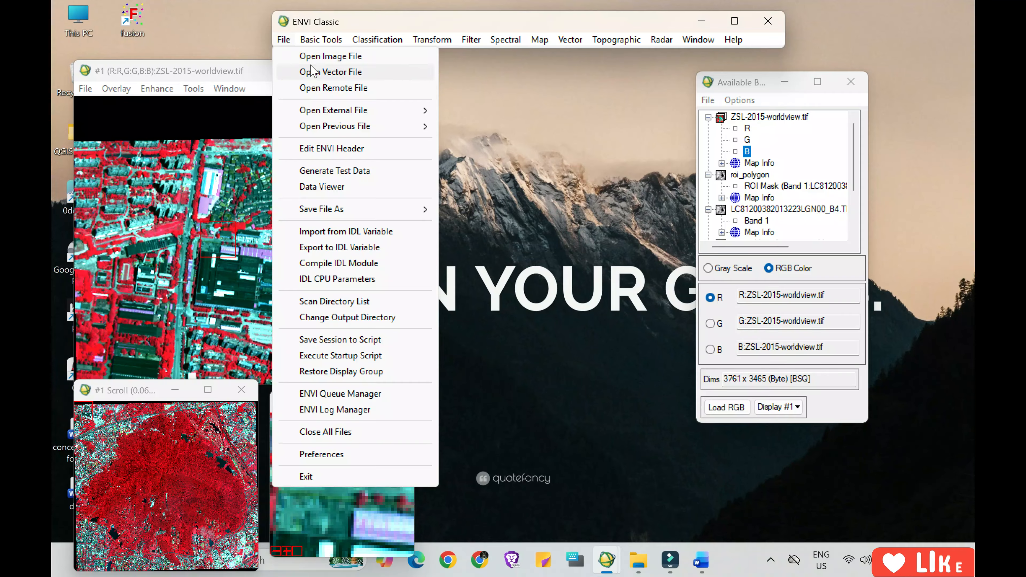
mouse_move(471, 45)
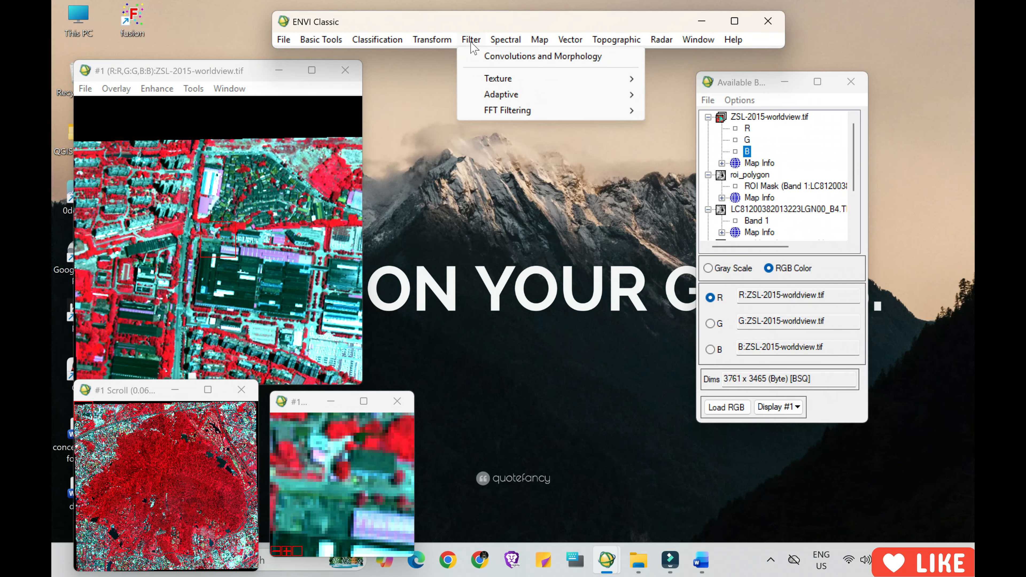
mouse_move(284, 44)
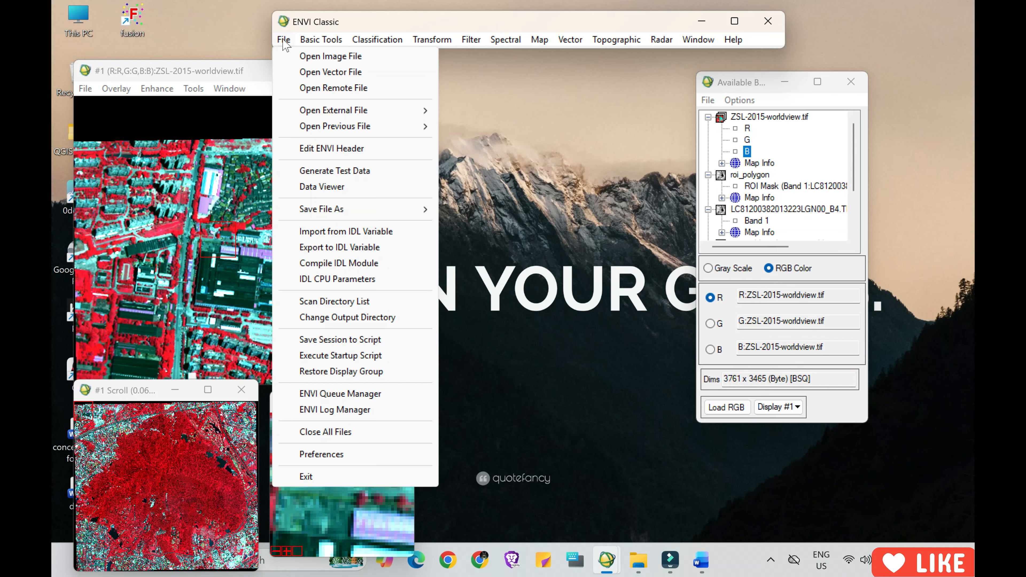
click(331, 76)
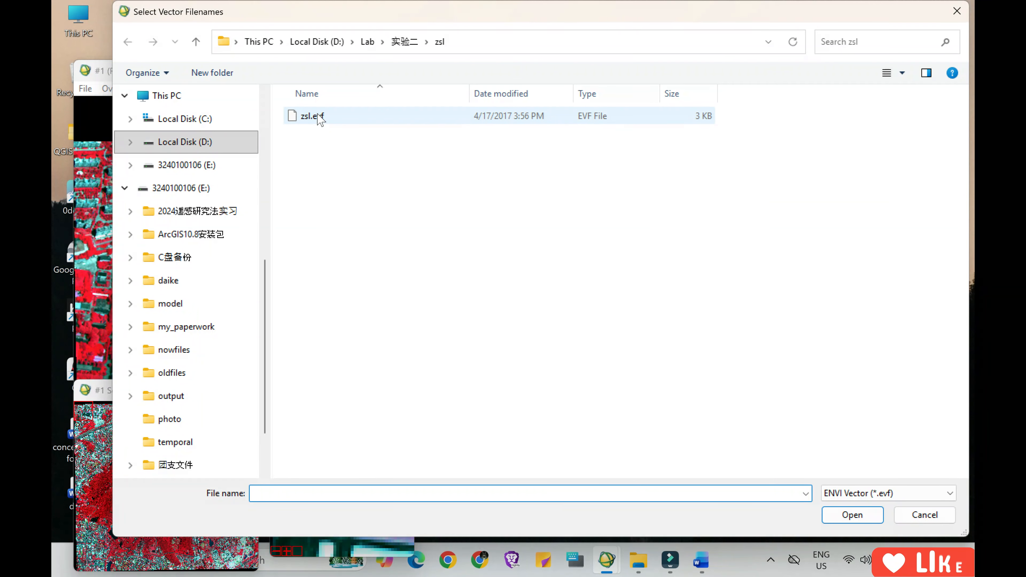
click(333, 118)
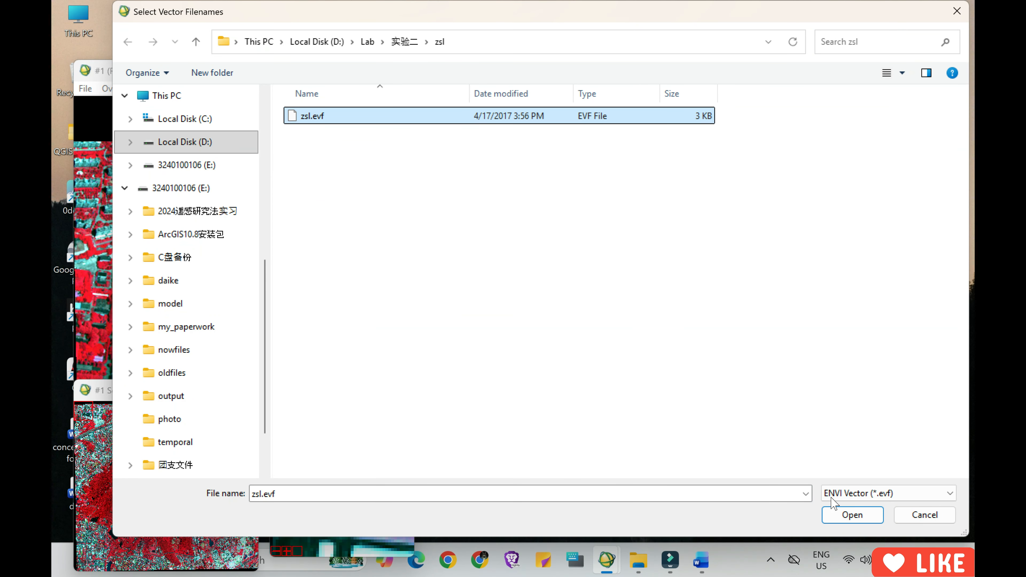
click(850, 515)
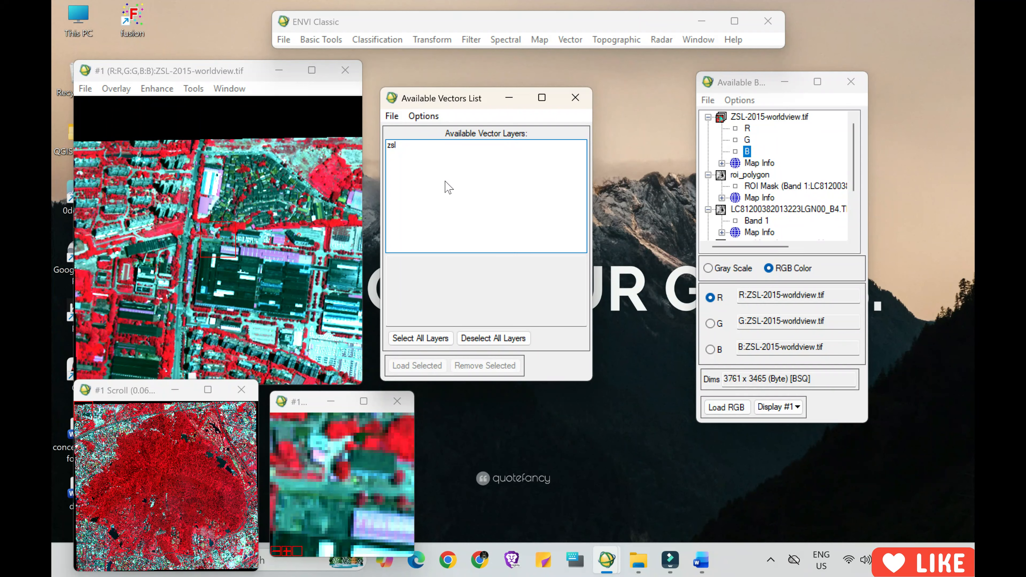
click(400, 149)
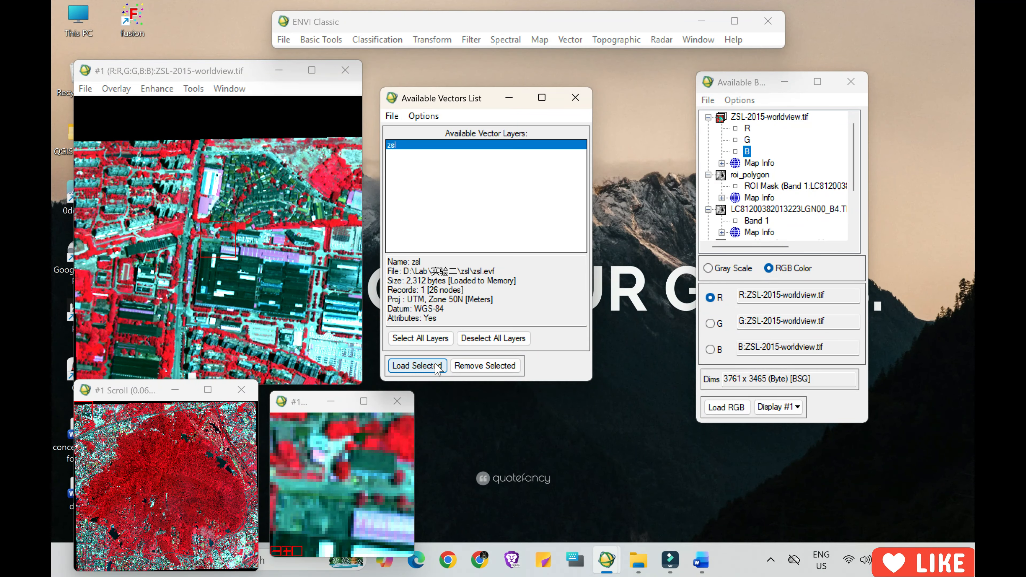
Load the zsl vector layer into a new vector window and move that window clear of the image display.
click(415, 367)
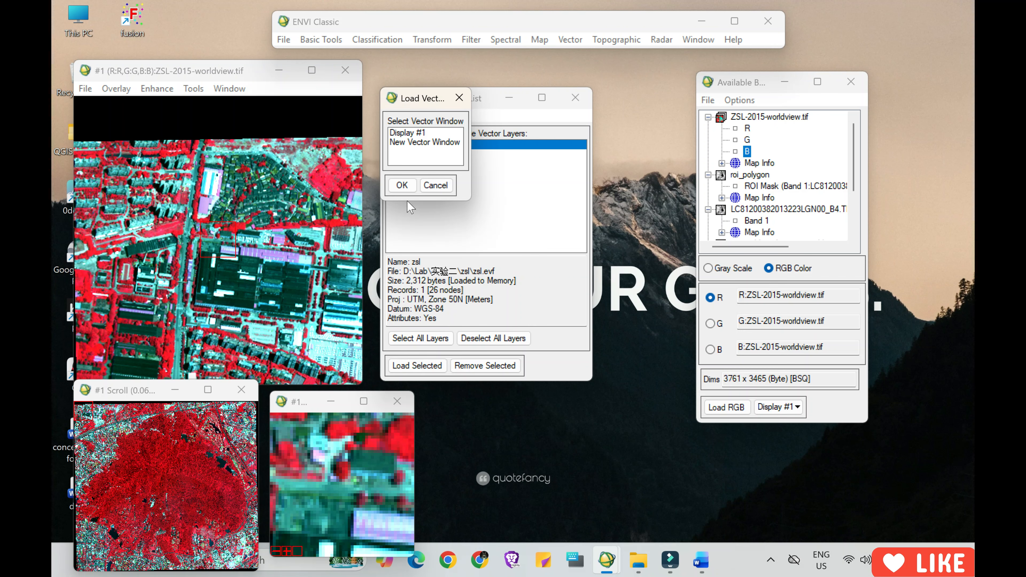
click(404, 143)
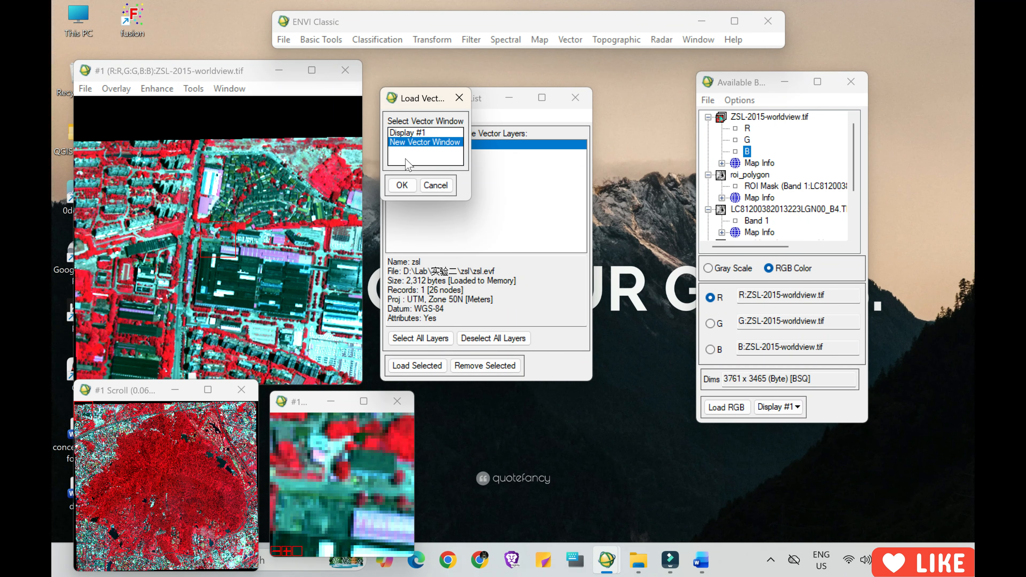
click(403, 186)
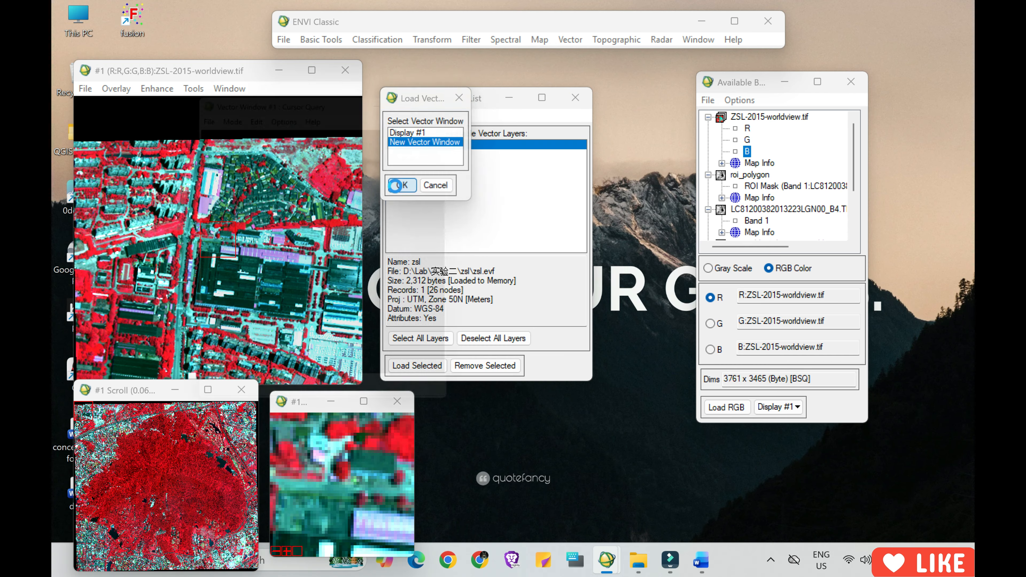
drag(363, 103, 557, 107)
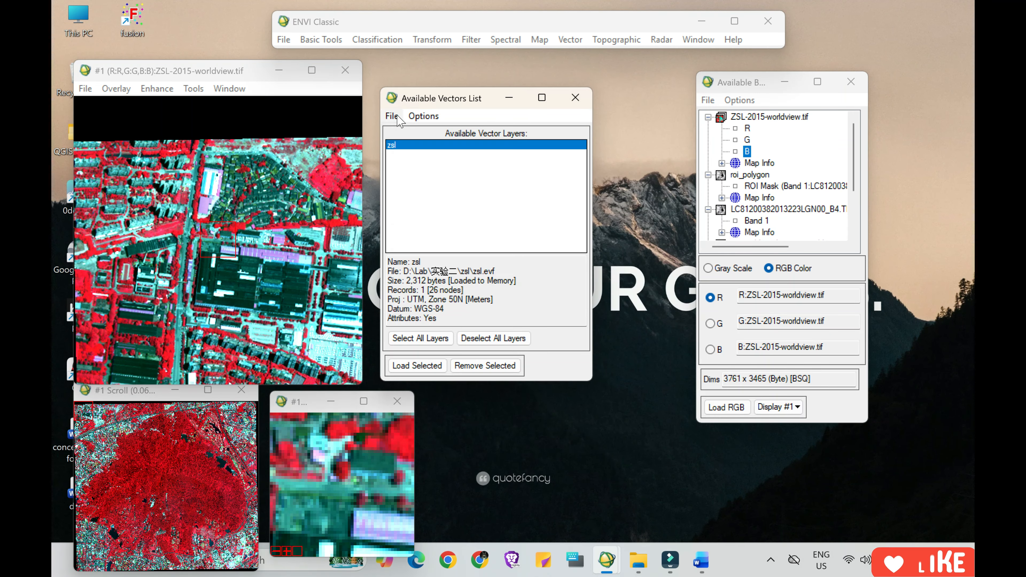
Export the zsl layer to an ROI associated with ZSL-2015-worldview.tif, converting all records of the EVF layer to one ROI.
click(396, 117)
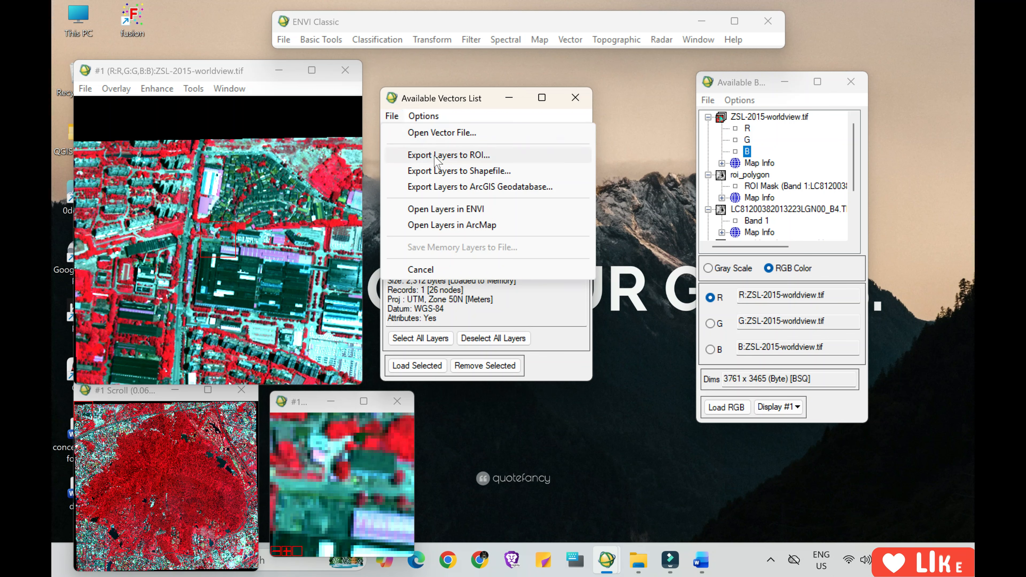
click(465, 158)
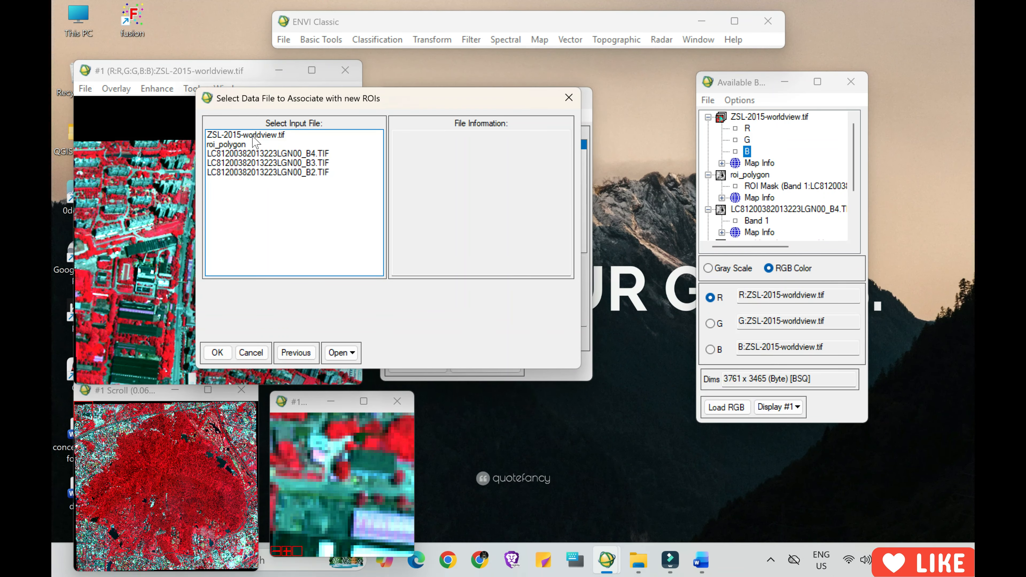
click(253, 135)
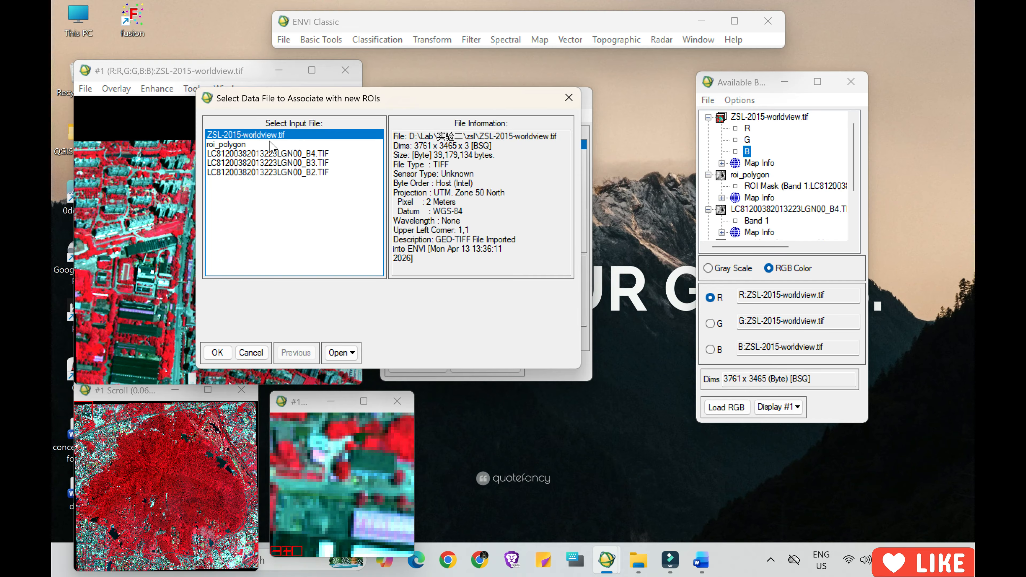
click(218, 354)
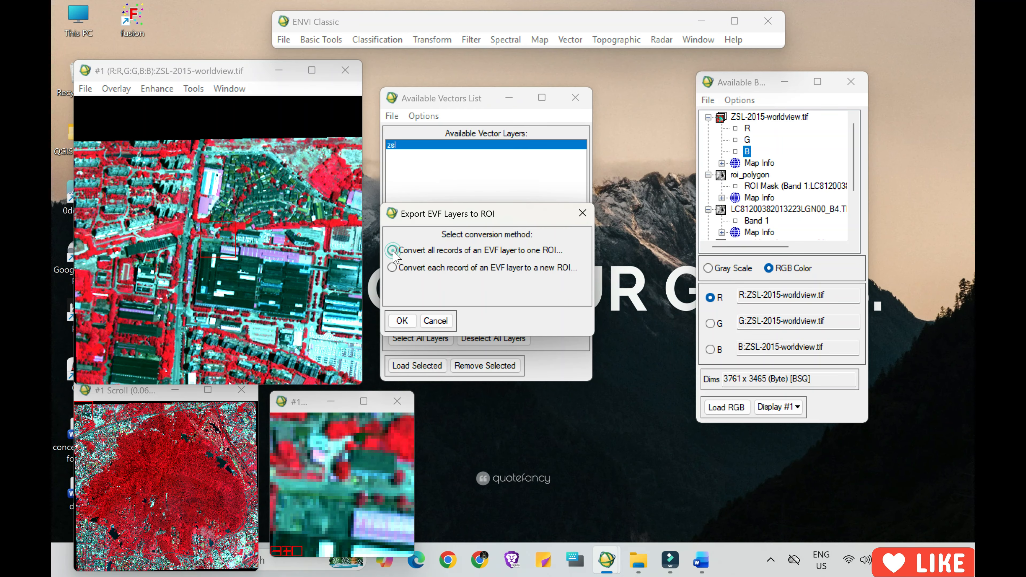
click(393, 251)
click(402, 321)
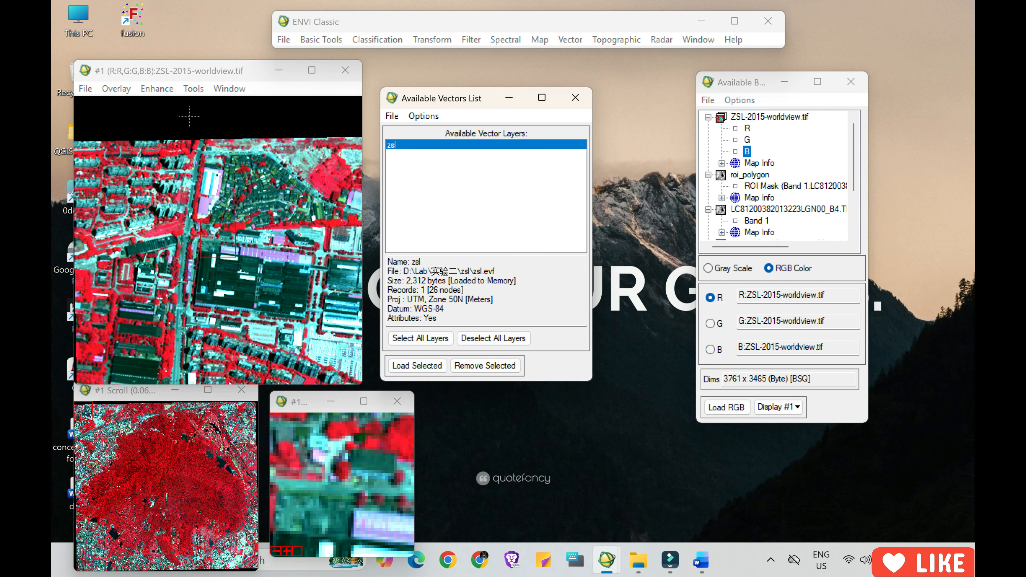
Set up an ROI subset of ZSL-2015-worldview.tif using the second EVF: zsl ROI, with pixels outside the ROI masked.
click(321, 39)
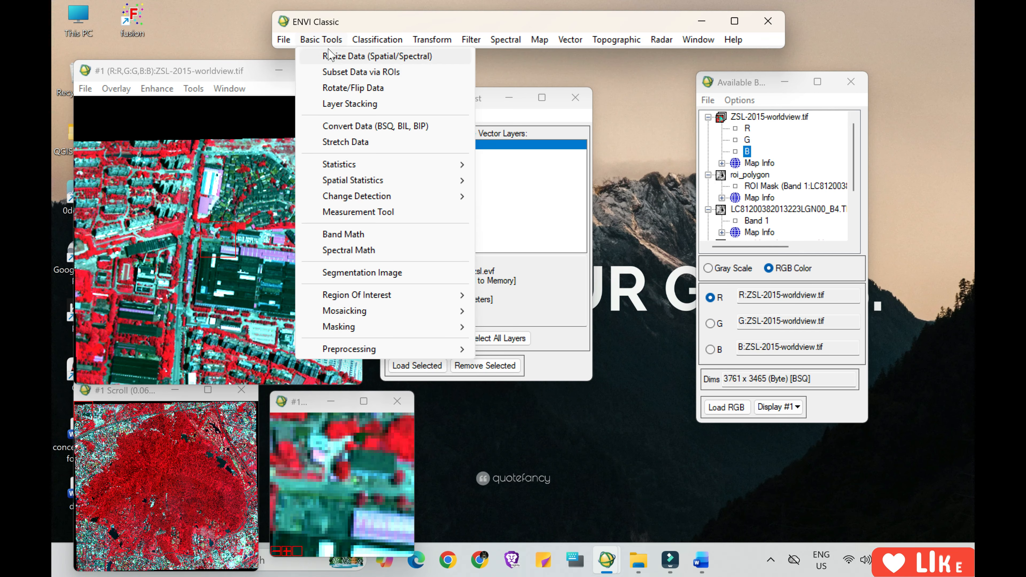
click(328, 40)
click(328, 40)
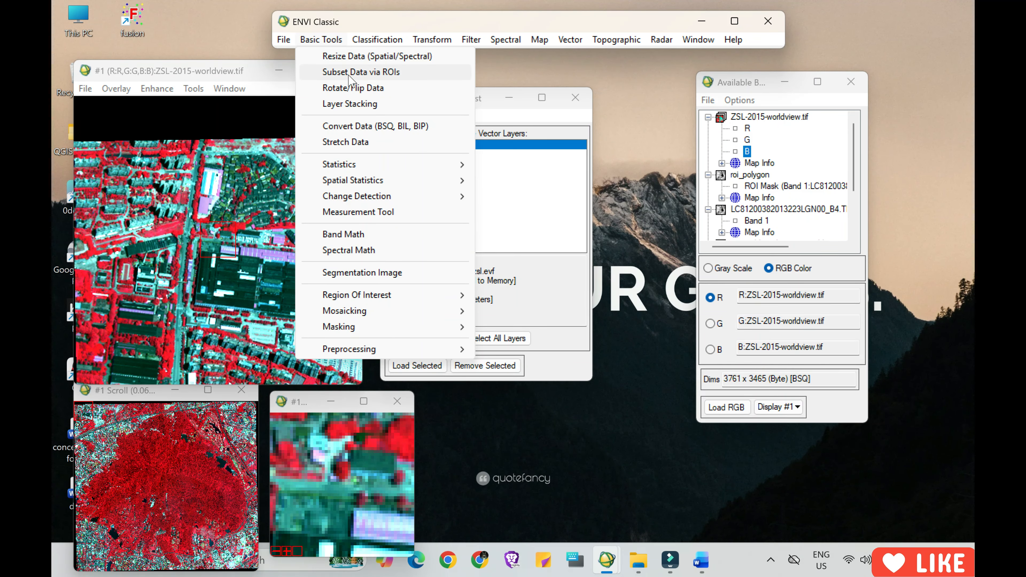
click(382, 72)
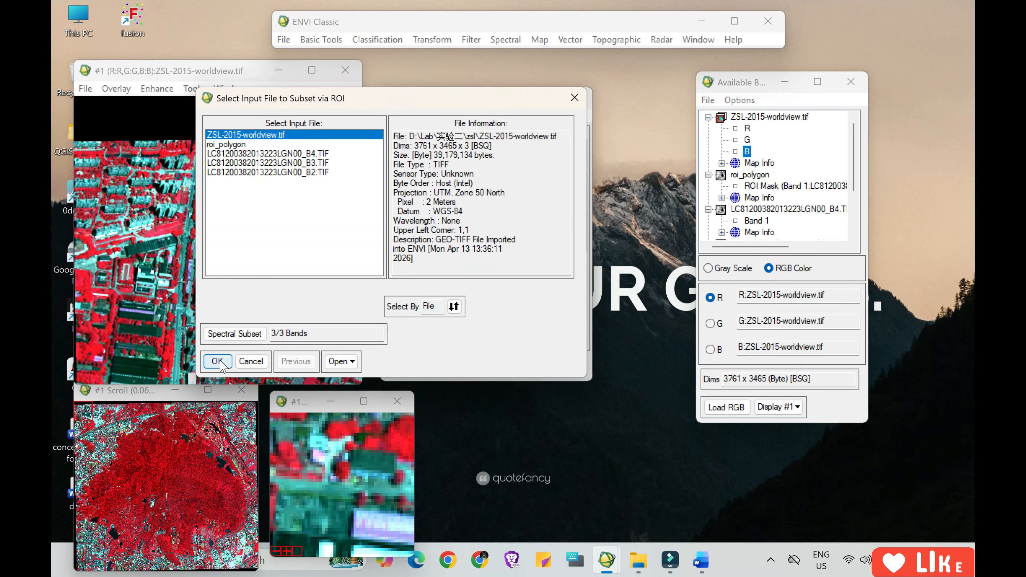
click(218, 361)
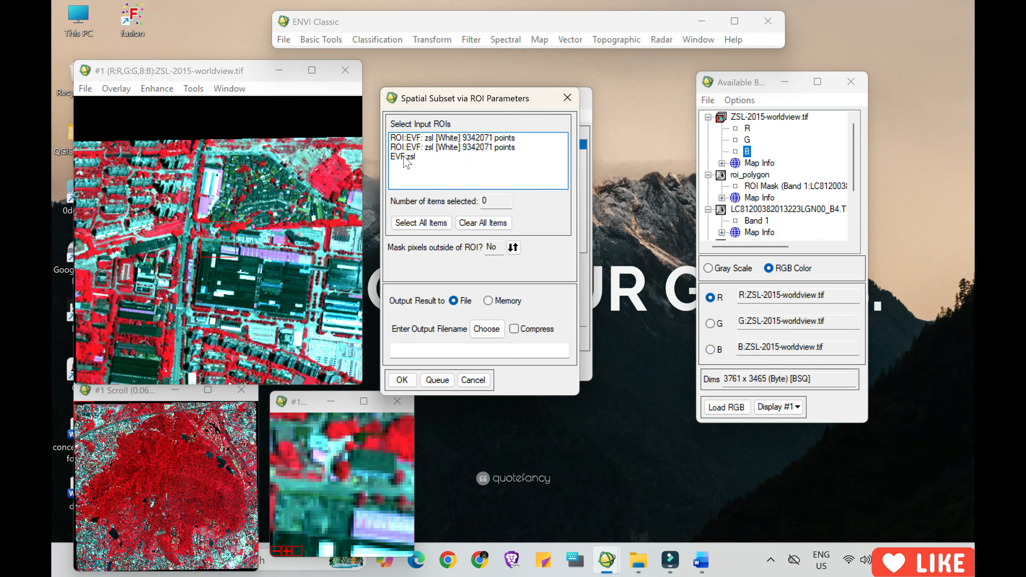
click(417, 147)
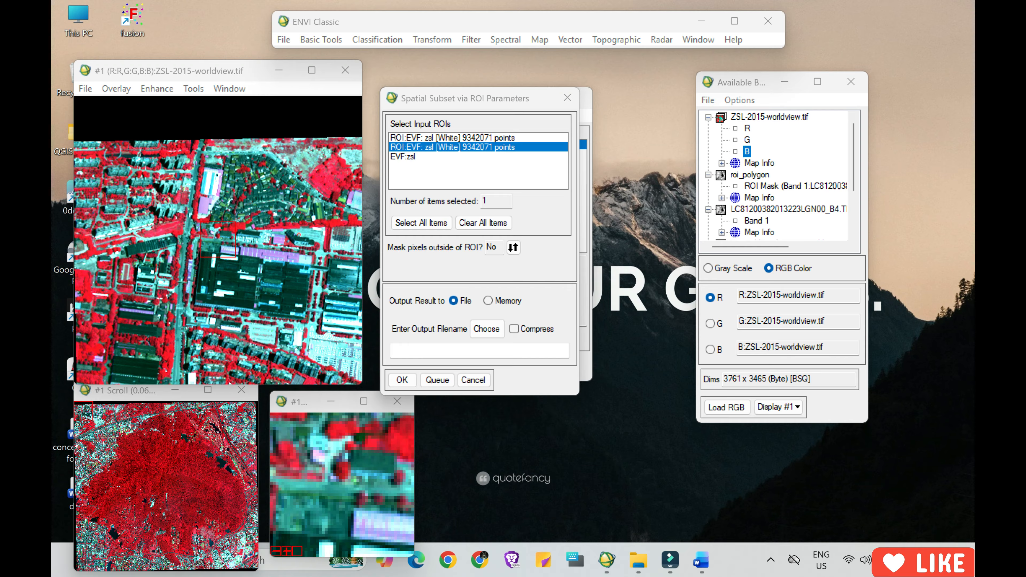
click(513, 248)
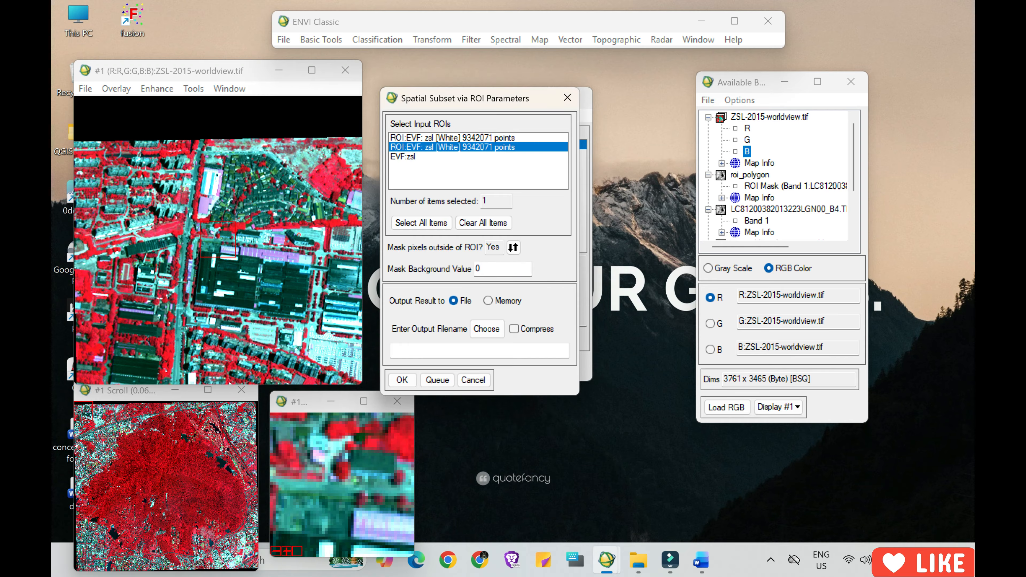
Name the subset output file Vector2wordview_roi_ZSL in D:\Lab\output and run the clipping.
click(487, 329)
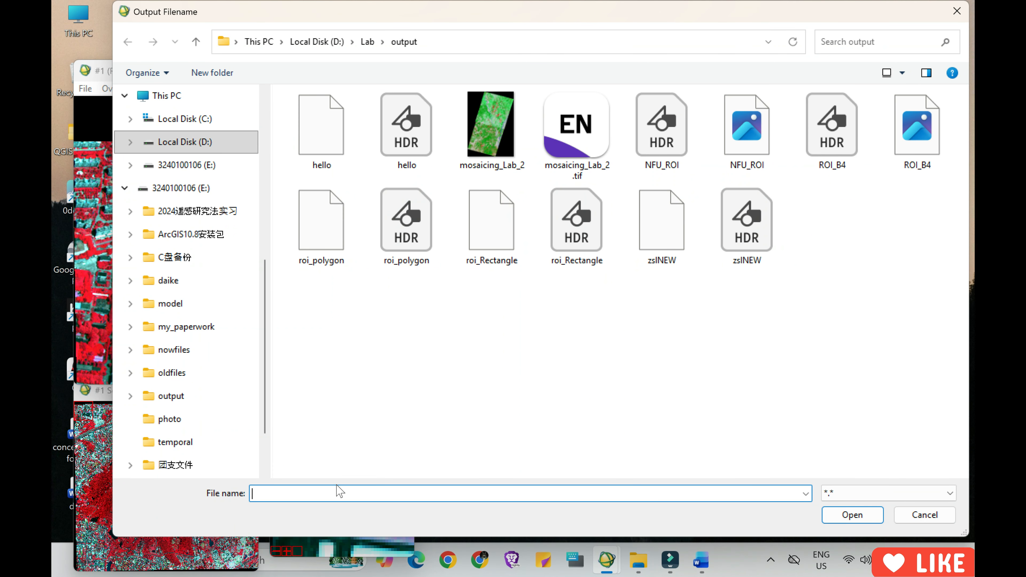
text(roi)
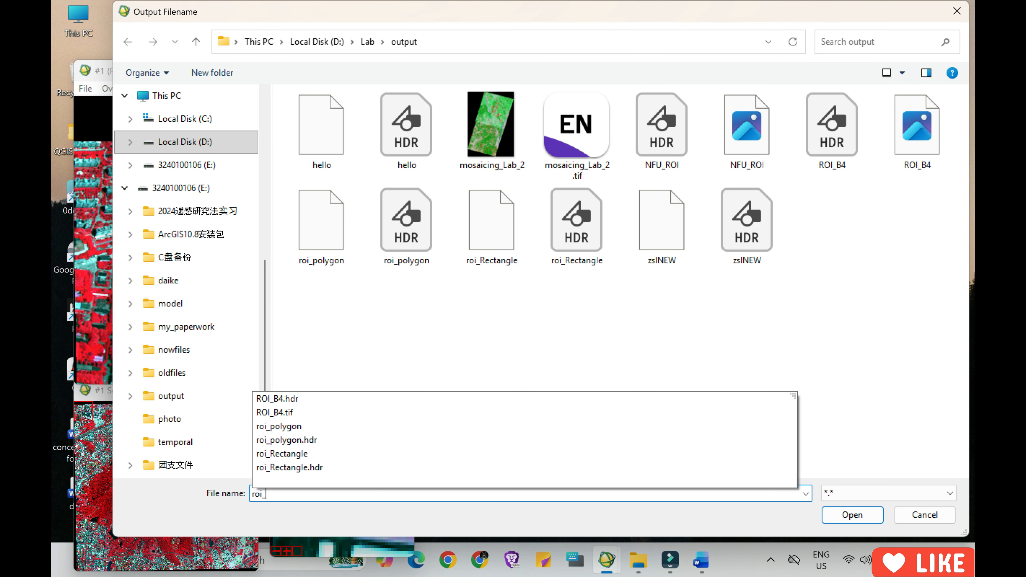
text(_ZS)
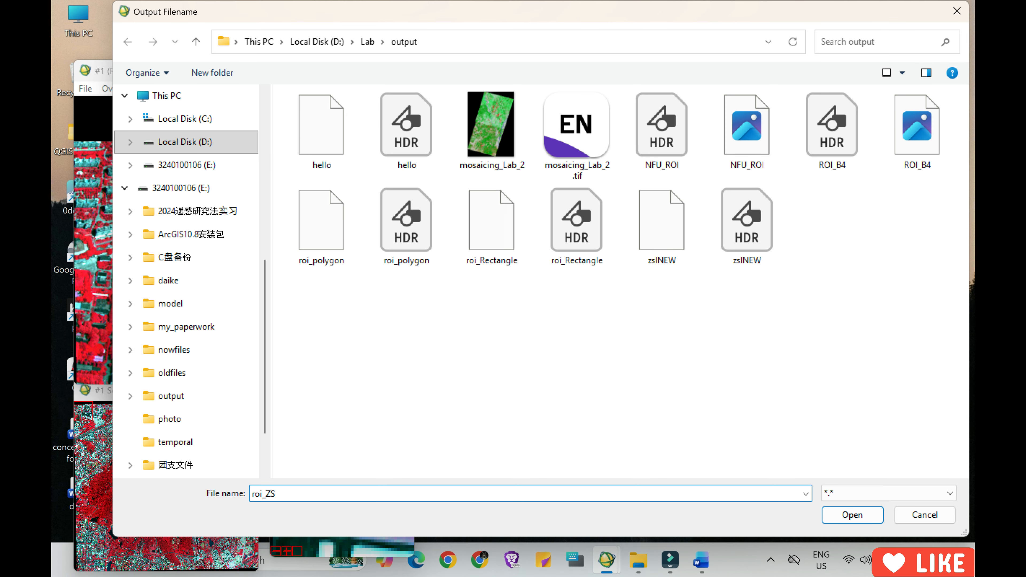
text(L)
text(Vect)
text(or)
text(2)
text(wordvi)
text(ew_)
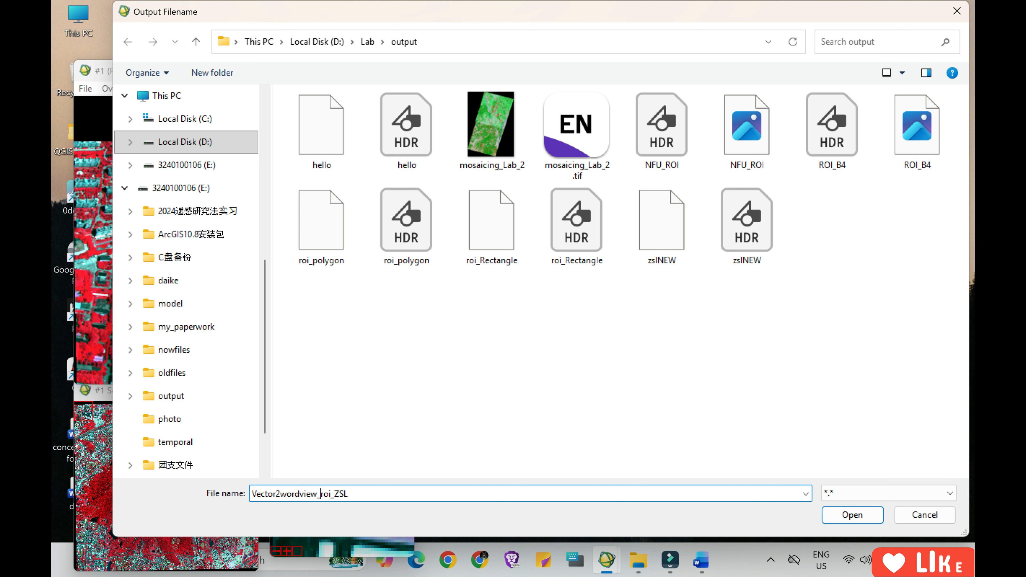
click(874, 520)
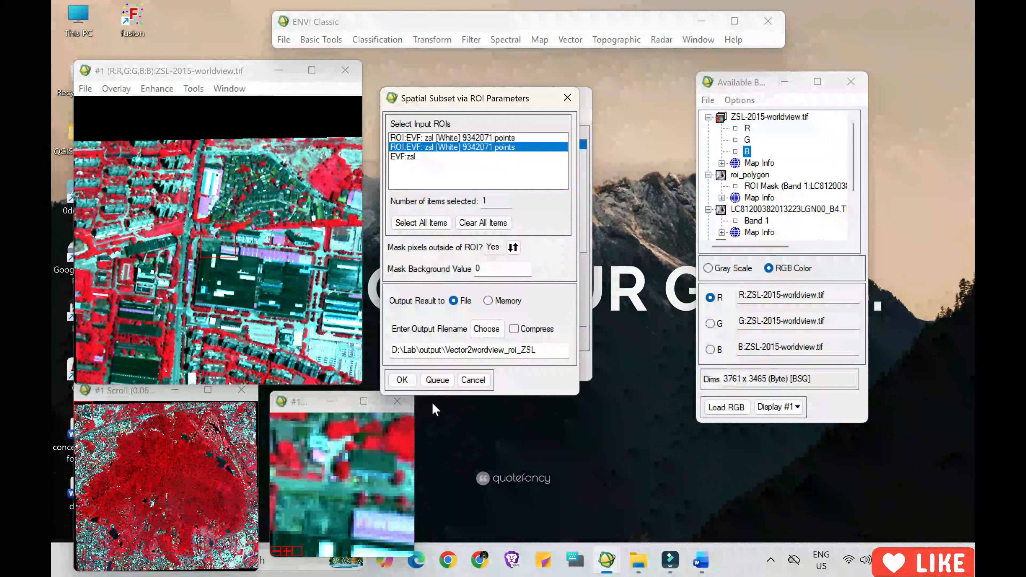
click(401, 379)
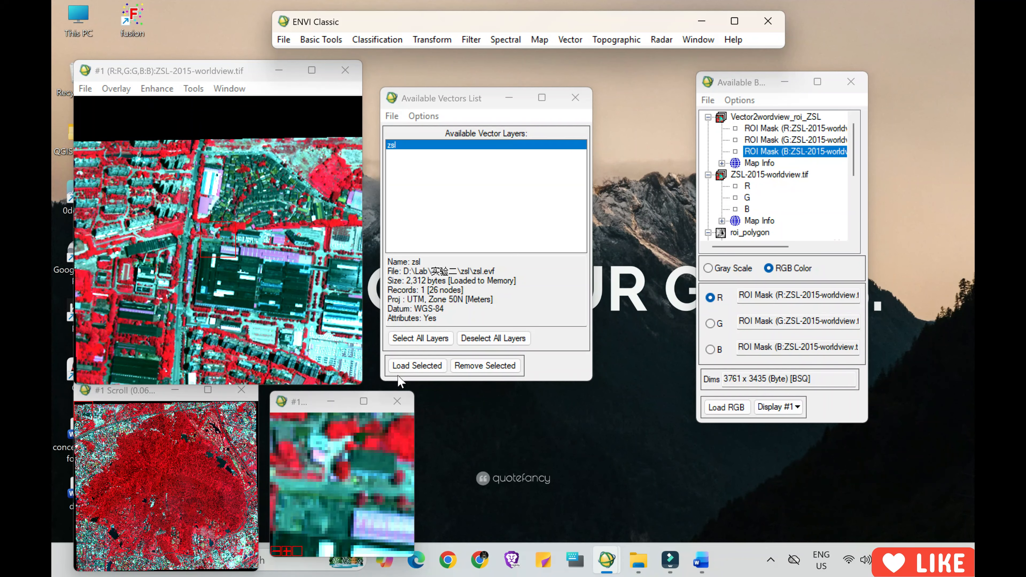
Display the Vector2wordview_roi_ZSL result as an RGB image and inspect the central part of the clipped area.
double_click(787, 117)
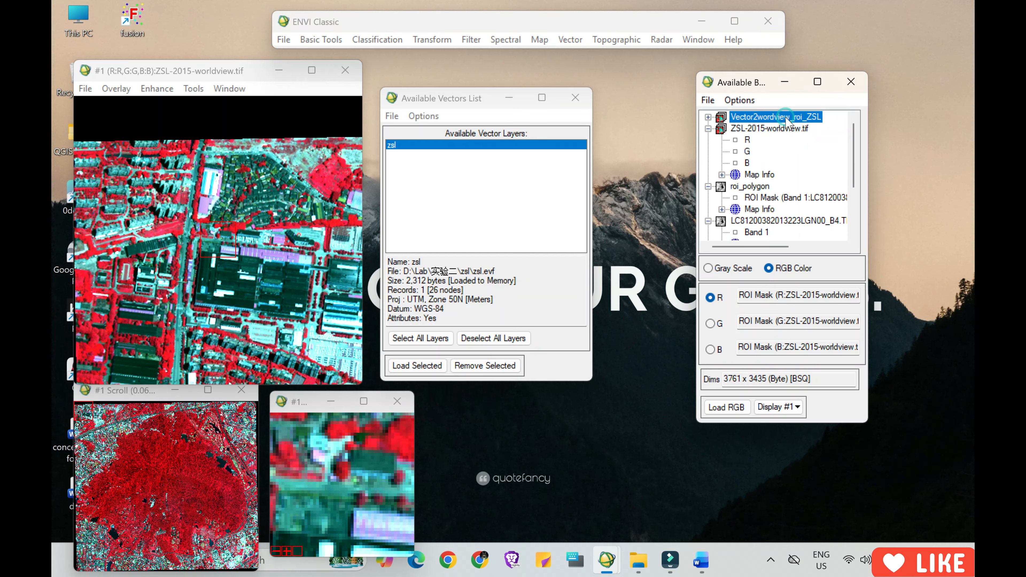
double_click(787, 118)
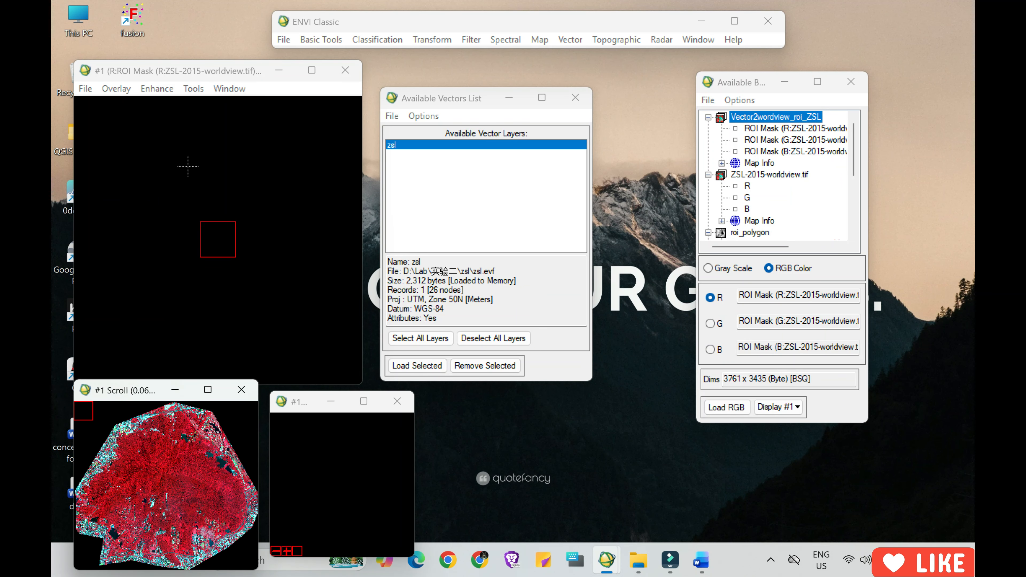
click(169, 481)
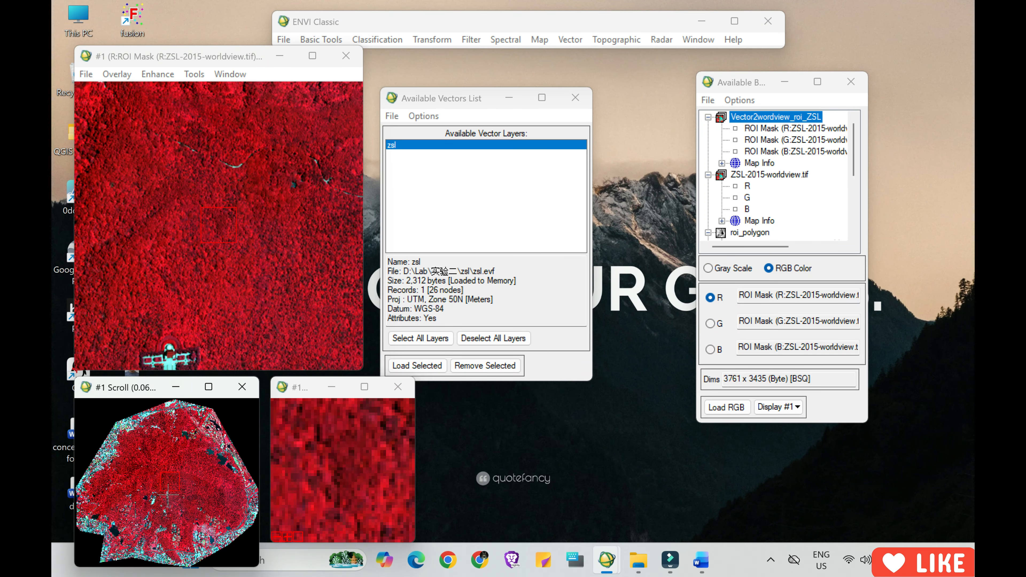
click(168, 494)
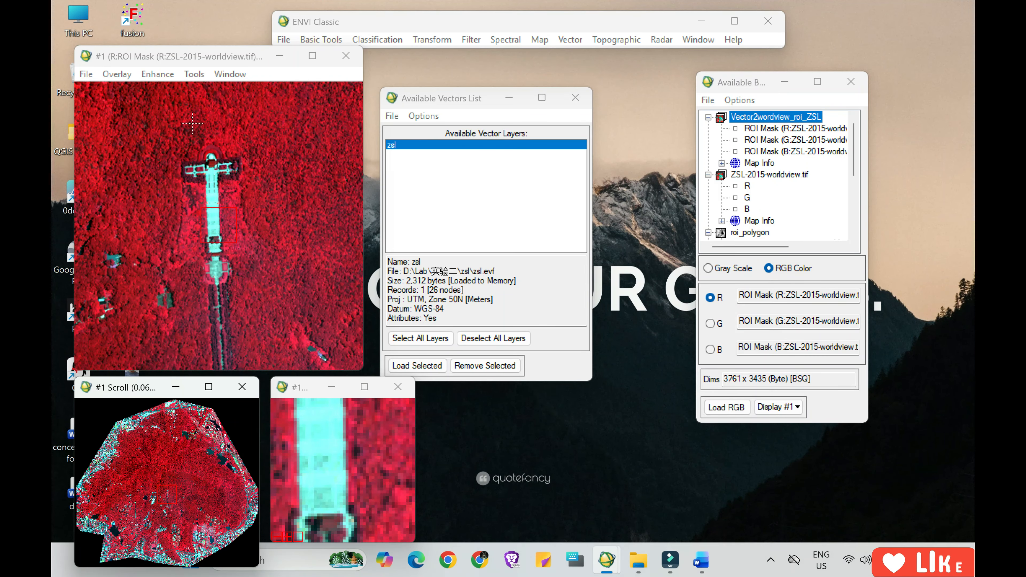